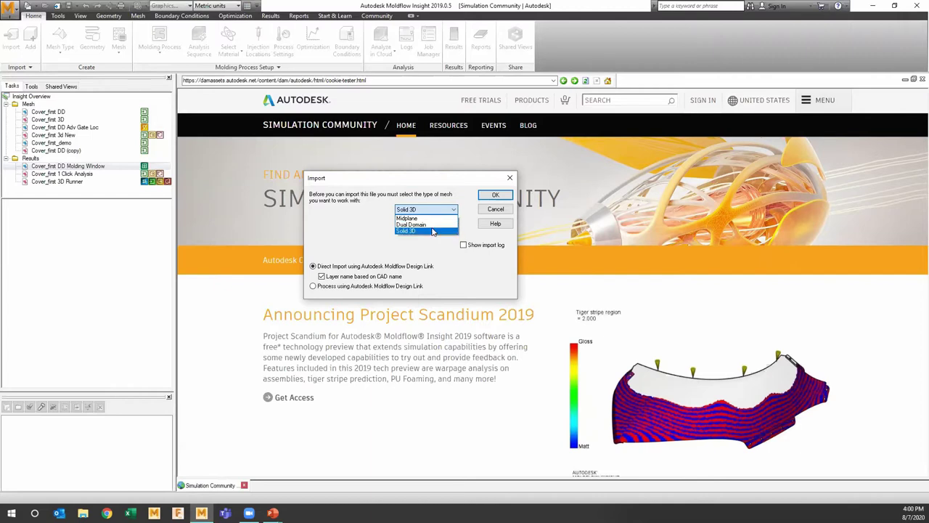
Import the Cover_first CAD model with the Dual Domain mesh type, using direct import through Moldflow Design Link
{"action": "left_click", "coordinate": [431, 225]}
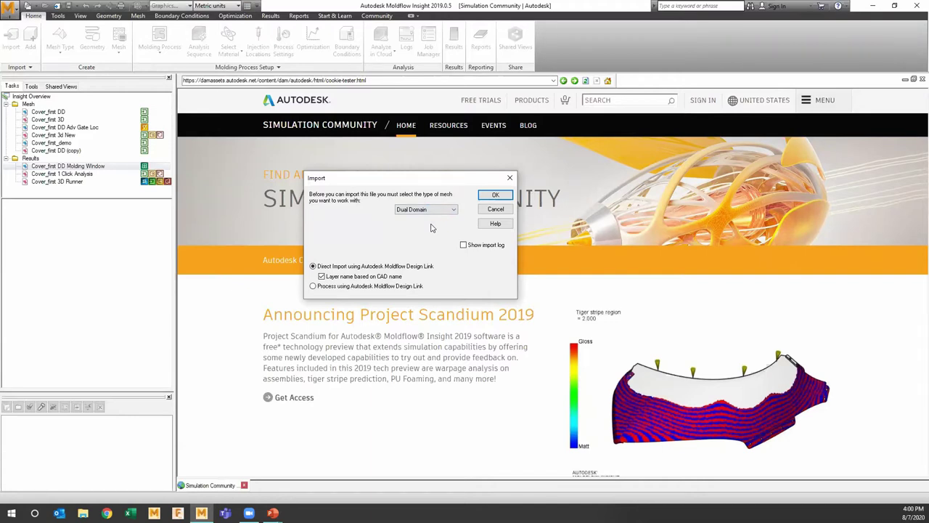
{"action": "left_click", "coordinate": [445, 210]}
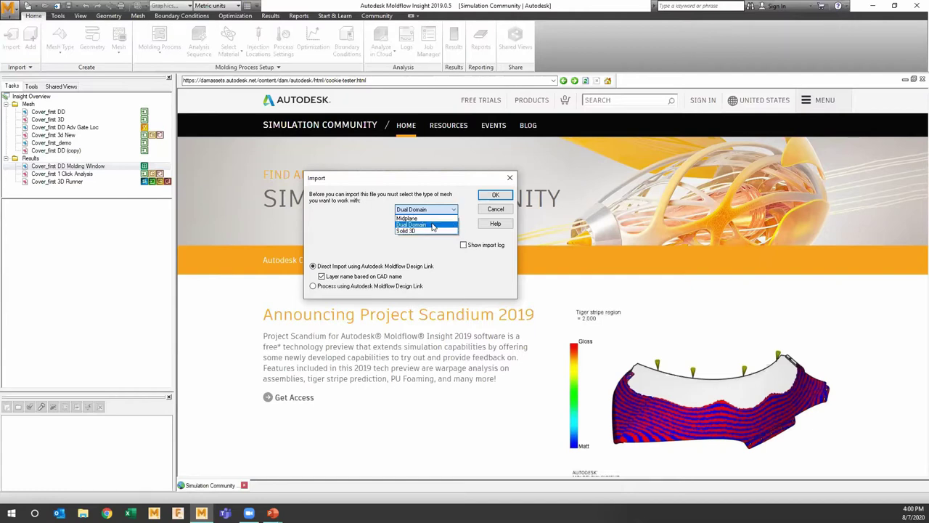
{"action": "left_click", "coordinate": [436, 231]}
{"action": "left_click", "coordinate": [493, 195]}
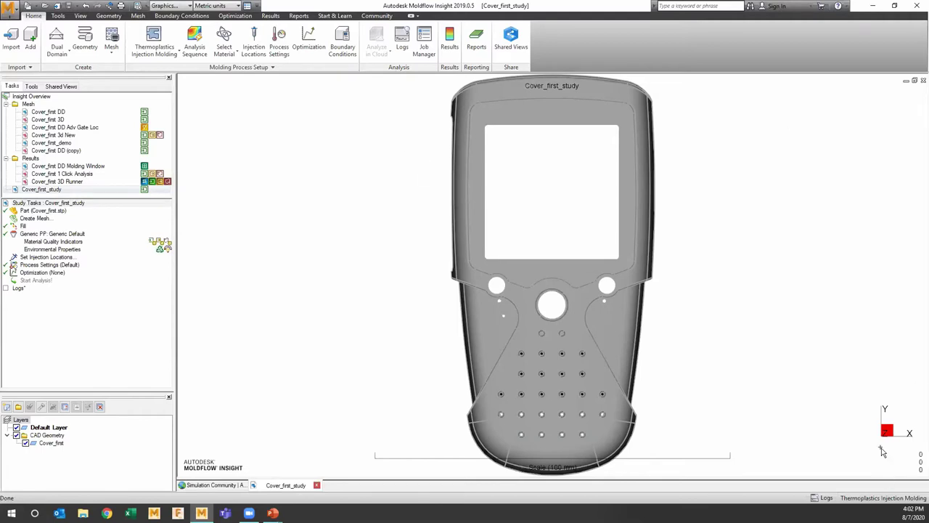
Rotate the whole cover body 90 degrees about the X axis, moving it without changing its layer
{"action": "middle_click_drag", "start_coordinate": [771, 335], "coordinate": [656, 334]}
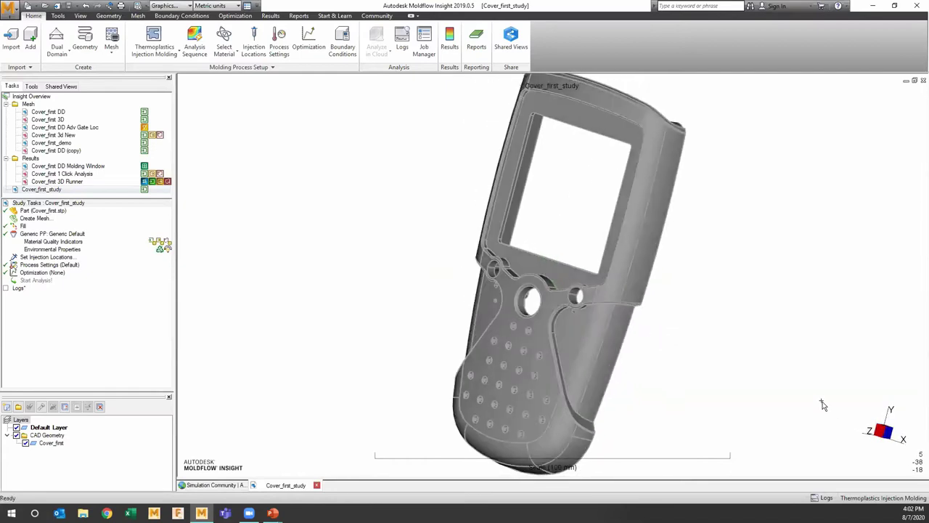
{"action": "mouse_move", "coordinate": [545, 225]}
{"action": "middle_mouse_down"}
{"action": "mouse_move", "coordinate": [423, 231]}
{"action": "mouse_move", "coordinate": [626, 240]}
{"action": "middle_mouse_up"}
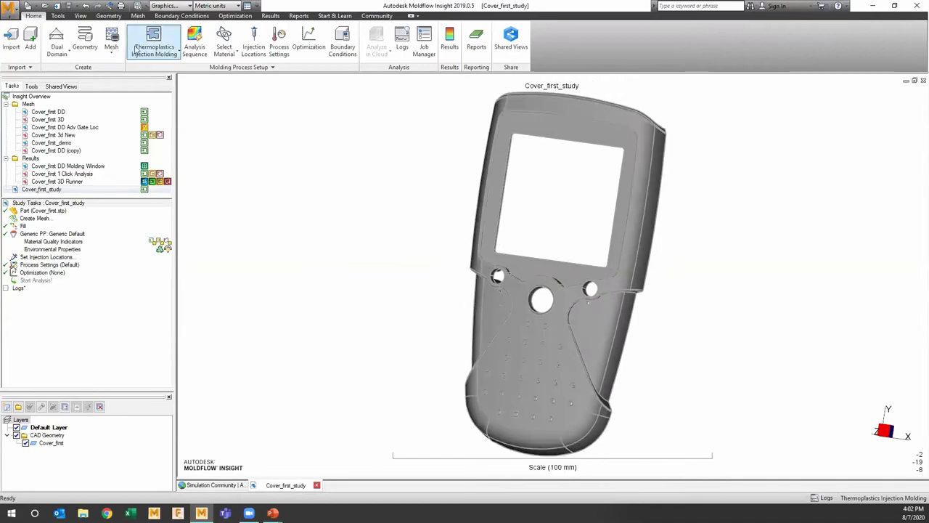
{"action": "left_click", "coordinate": [88, 38]}
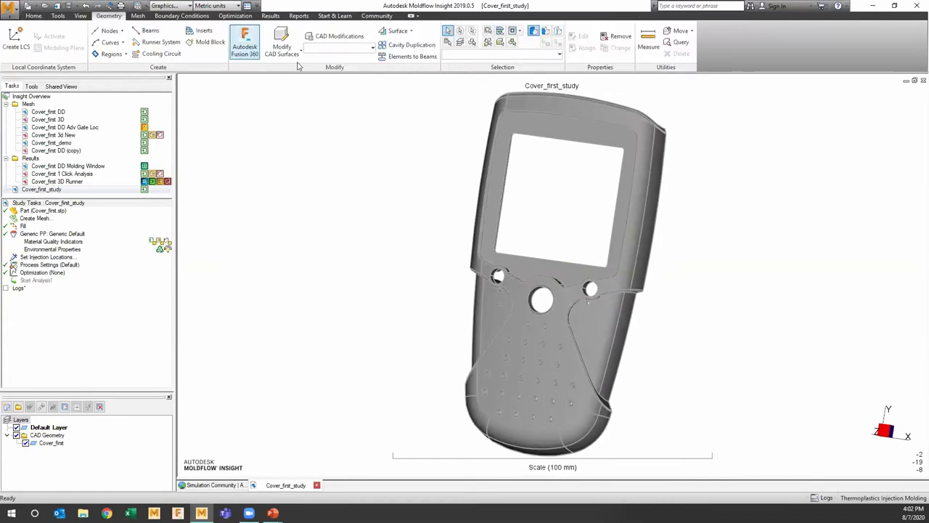
{"action": "left_click", "coordinate": [684, 30]}
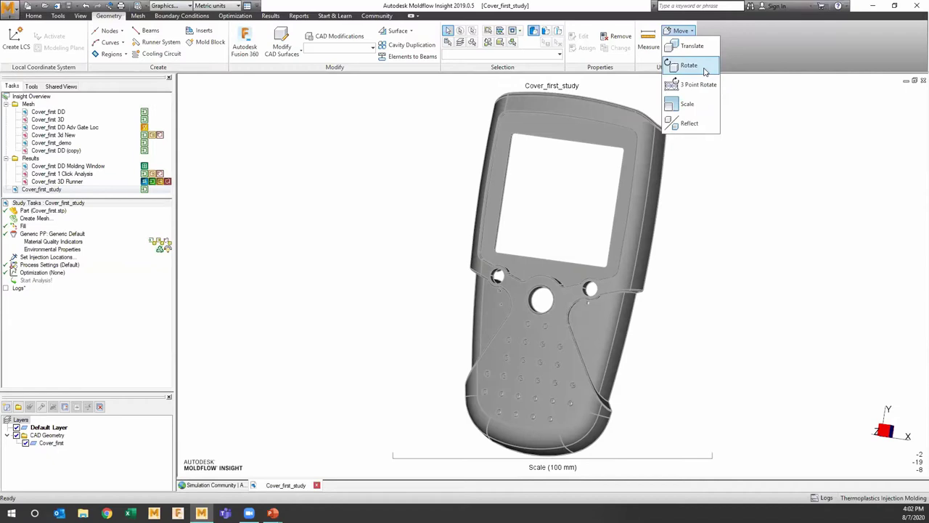
{"action": "left_click", "coordinate": [698, 63]}
{"action": "left_click", "coordinate": [591, 114]}
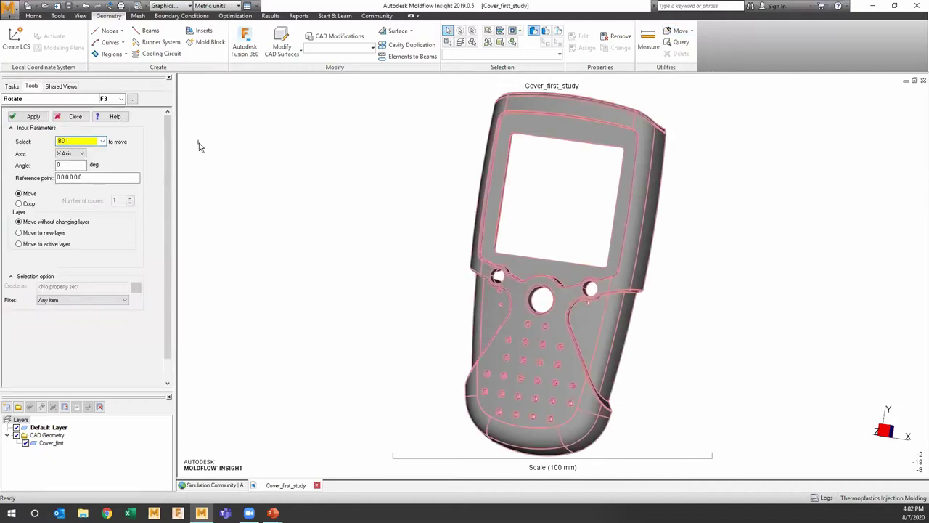
{"action": "left_click", "coordinate": [76, 164]}
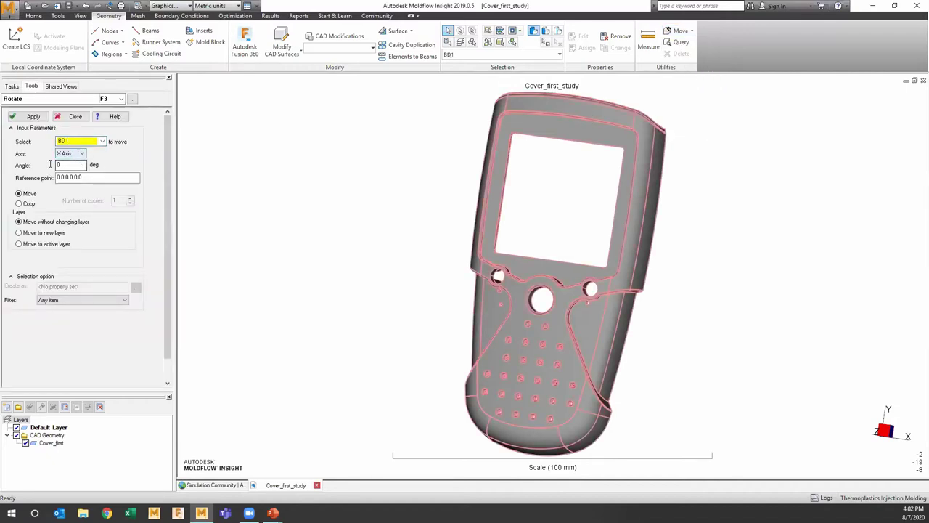
{"action": "type", "text": "90"}
{"action": "key", "text": "Return"}
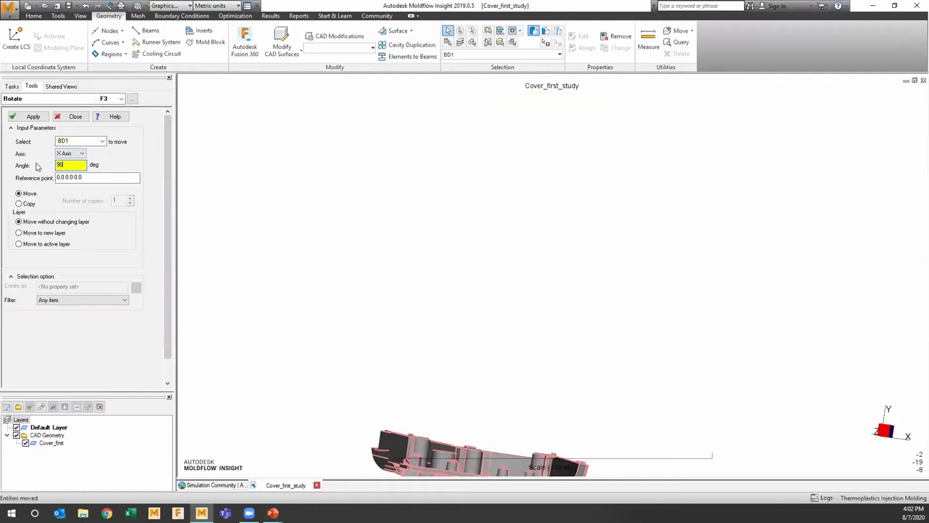
{"action": "middle_click_drag", "start_coordinate": [363, 373], "coordinate": [523, 240]}
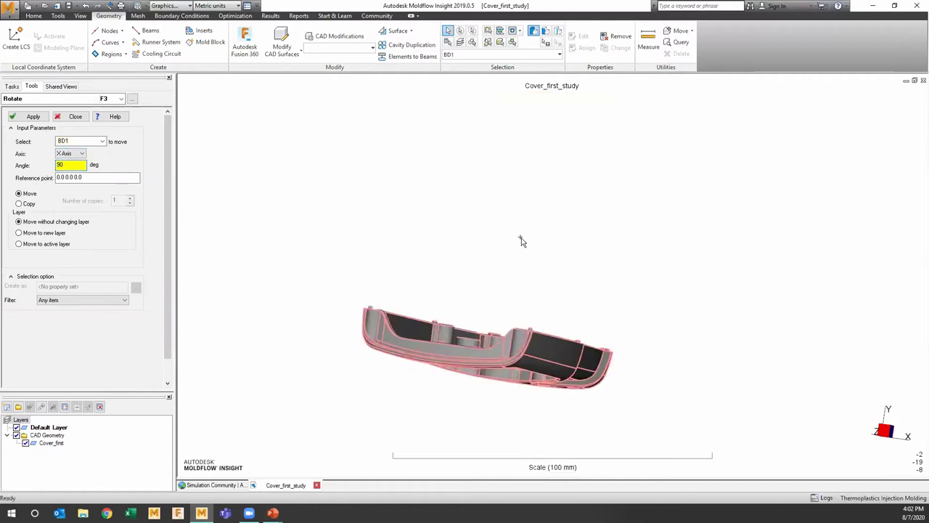
Undo the cover's rotation and close the Rotate tool
{"action": "left_click", "coordinate": [86, 6]}
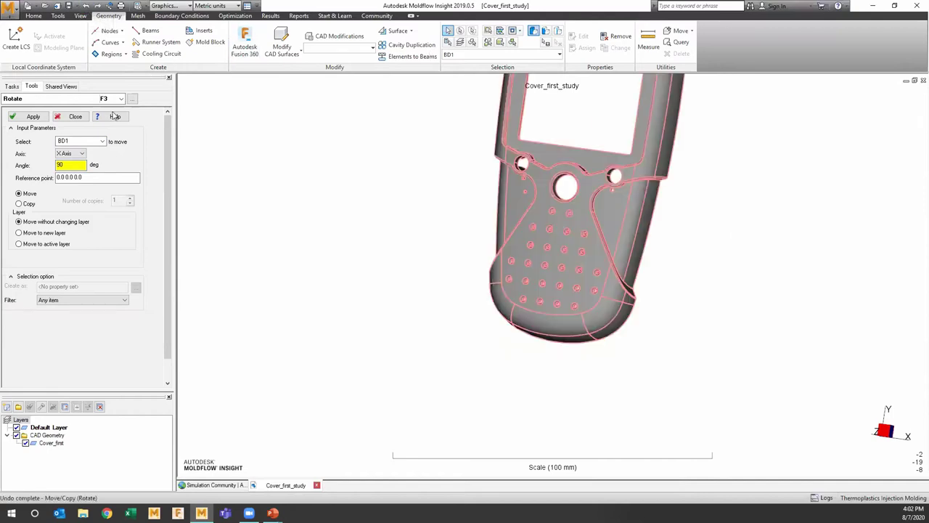
{"action": "left_click", "coordinate": [76, 116]}
{"action": "mouse_move", "coordinate": [605, 192]}
{"action": "middle_mouse_down"}
{"action": "mouse_move", "coordinate": [520, 160]}
{"action": "mouse_move", "coordinate": [581, 154]}
{"action": "mouse_move", "coordinate": [436, 360]}
{"action": "middle_mouse_up"}
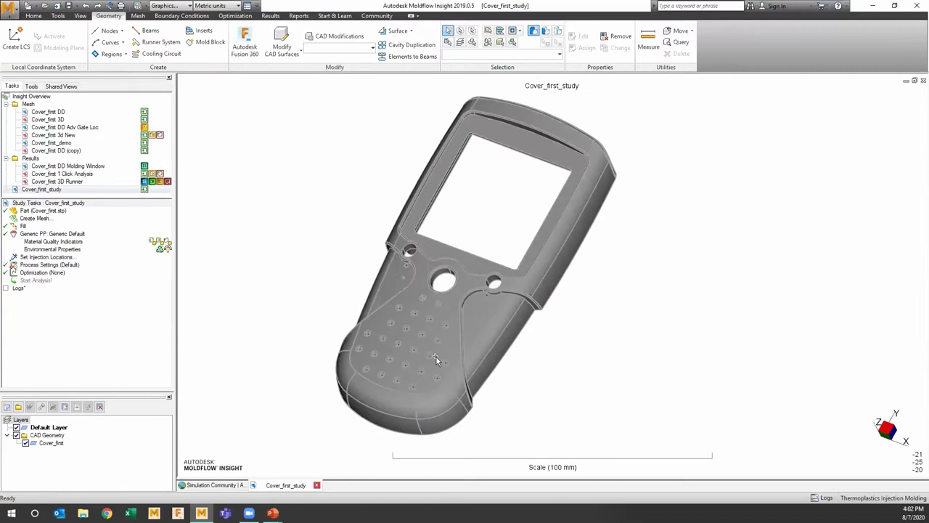
{"action": "mouse_move", "coordinate": [482, 224]}
{"action": "middle_mouse_down"}
{"action": "mouse_move", "coordinate": [558, 221]}
{"action": "mouse_move", "coordinate": [436, 184]}
{"action": "mouse_move", "coordinate": [493, 217]}
{"action": "middle_mouse_up"}
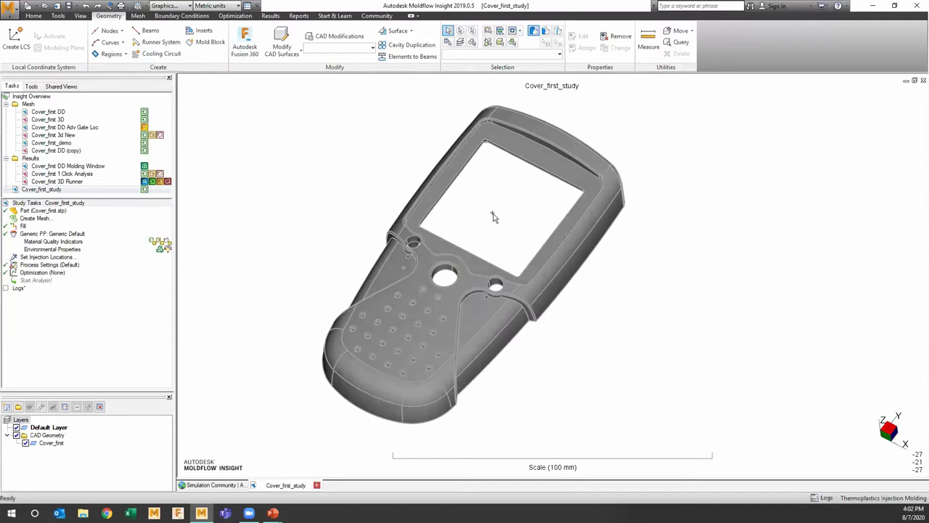
Search the application commands for "merg", then clear the search
{"action": "left_click", "coordinate": [13, 13]}
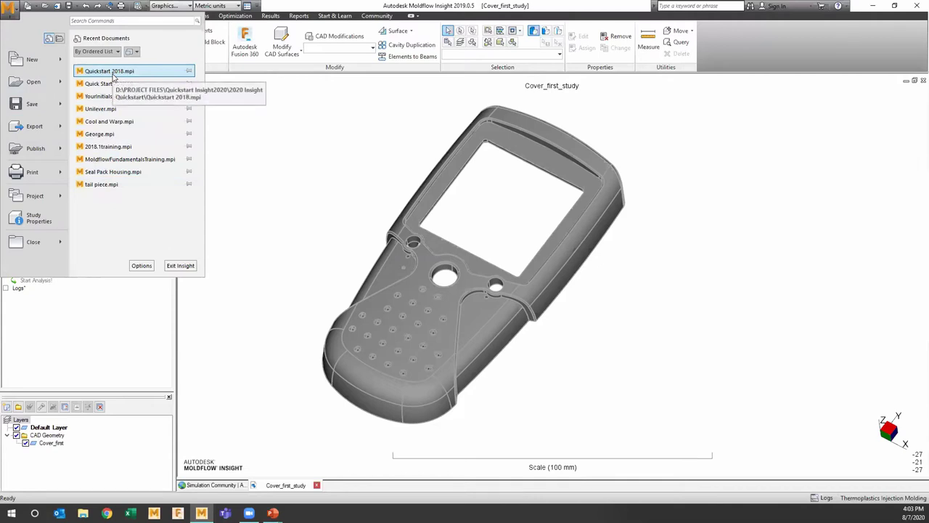
{"action": "left_click", "coordinate": [117, 21]}
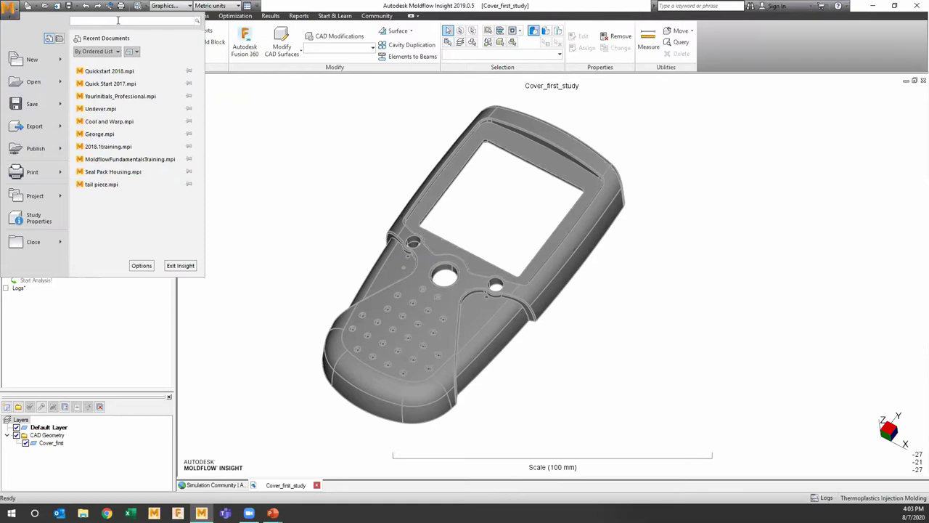
{"action": "type", "text": "merg"}
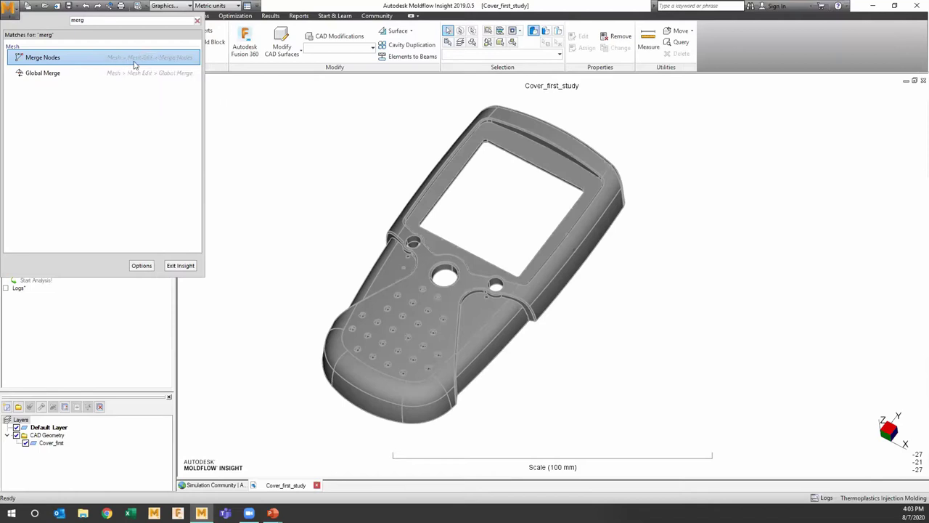
{"action": "left_click", "coordinate": [197, 24]}
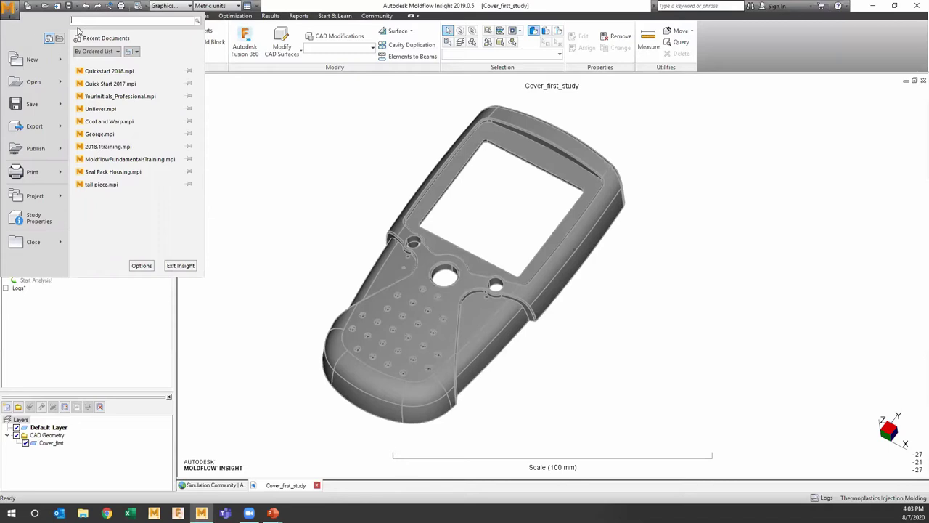
Open the application options and review the general settings, including the choices for active units
{"action": "left_click", "coordinate": [142, 266]}
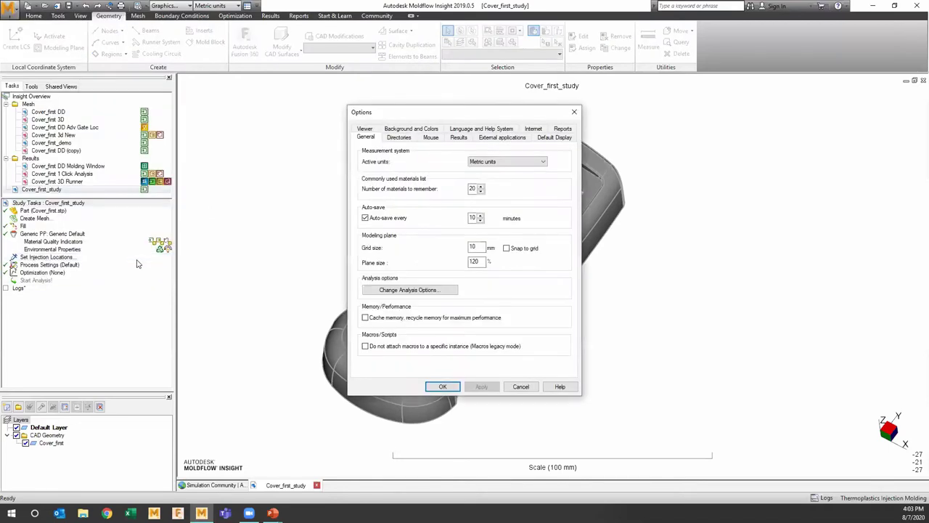
{"action": "left_click_drag", "start_coordinate": [436, 116], "coordinate": [315, 98]}
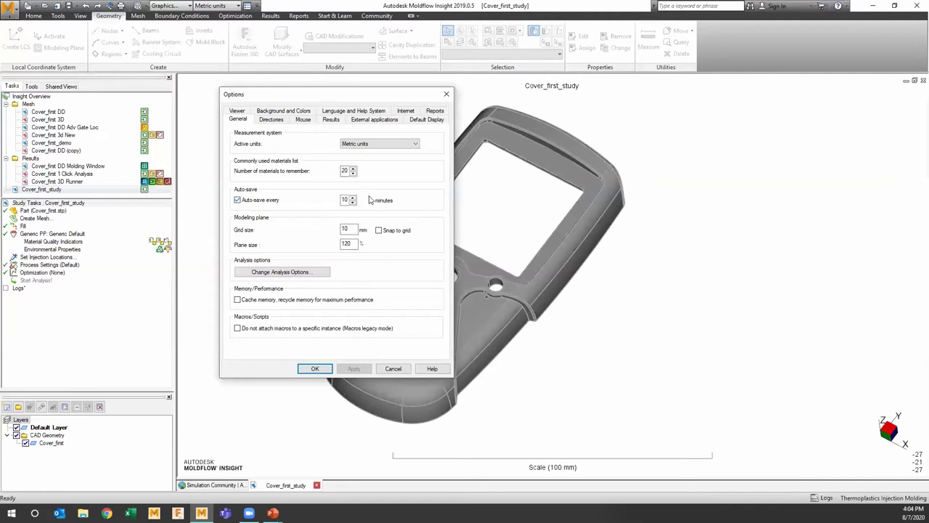
{"action": "left_click", "coordinate": [415, 144]}
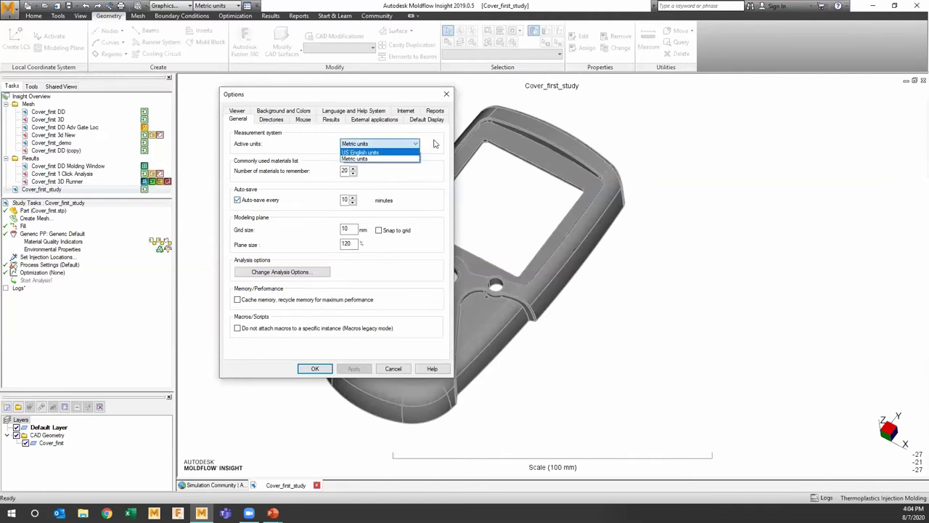
{"action": "left_click", "coordinate": [437, 144]}
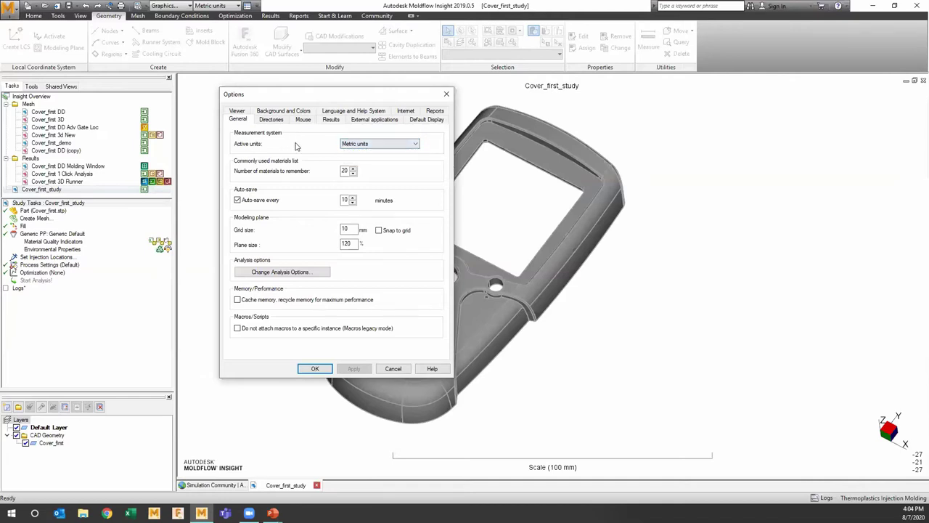
Review the project directory options and the mouse button assignments
{"action": "left_click", "coordinate": [282, 121]}
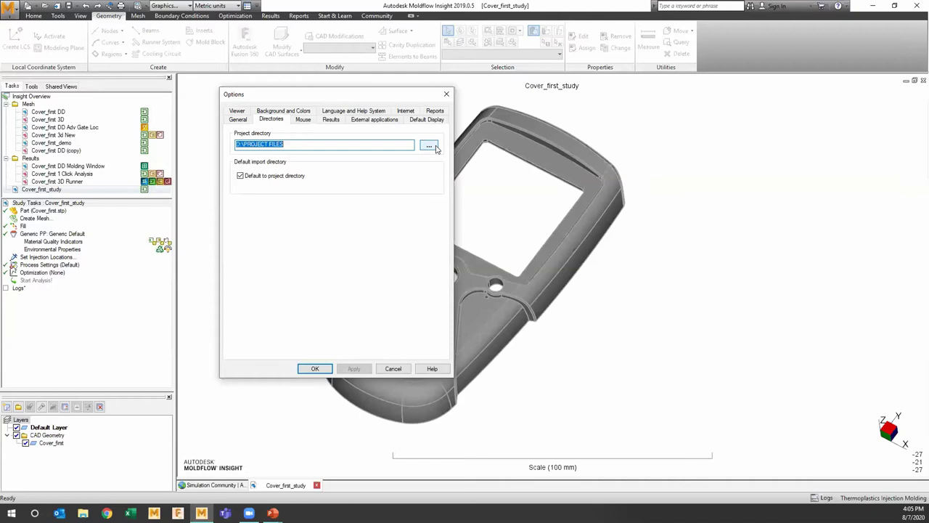
{"action": "left_click", "coordinate": [297, 149]}
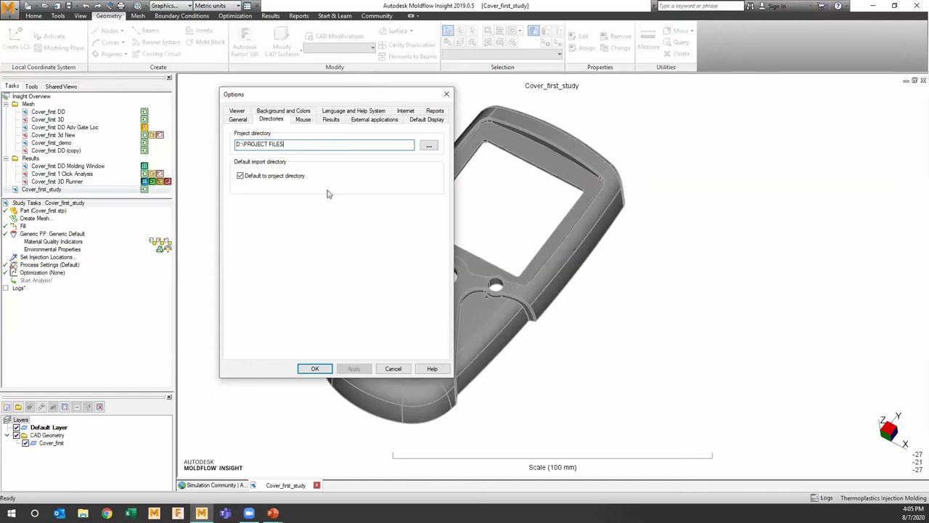
{"action": "left_click", "coordinate": [306, 120]}
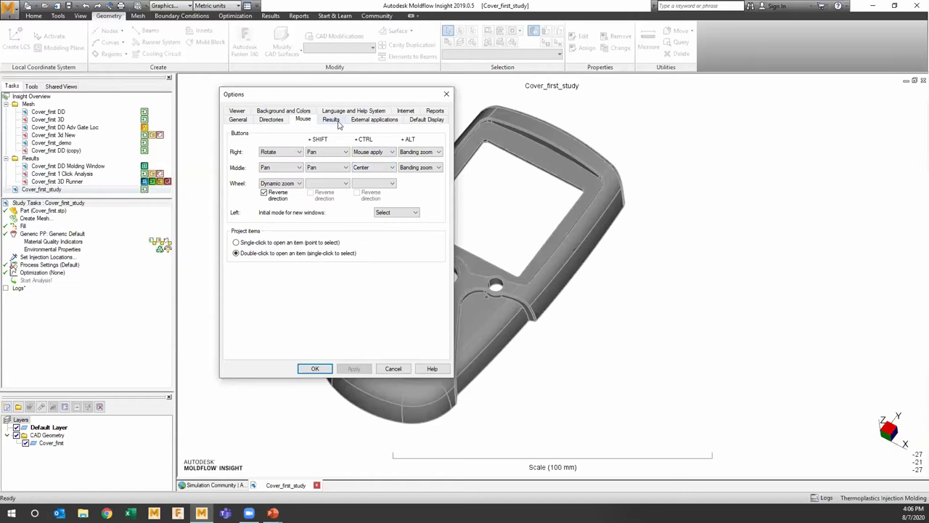
Review the default results options and the second unit system choices, and leave the options without saving changes
{"action": "left_click", "coordinate": [339, 122]}
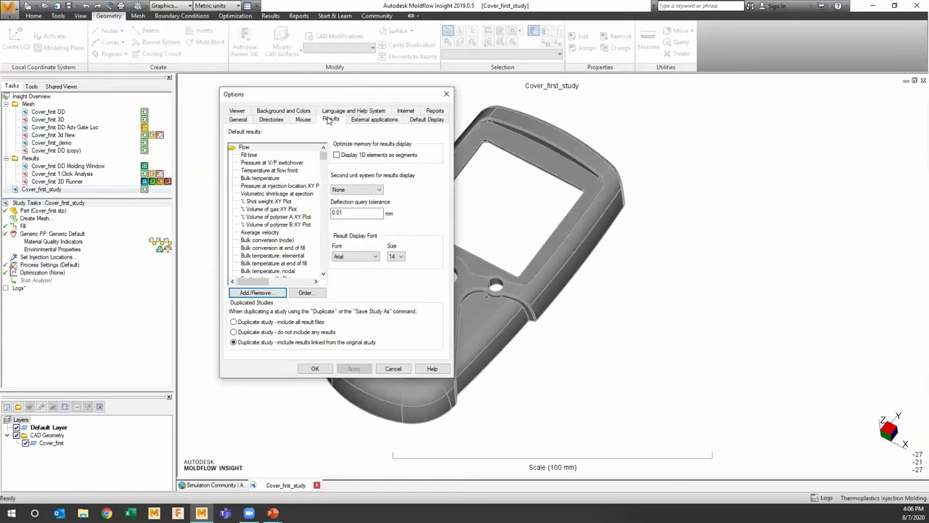
{"action": "left_click", "coordinate": [380, 190]}
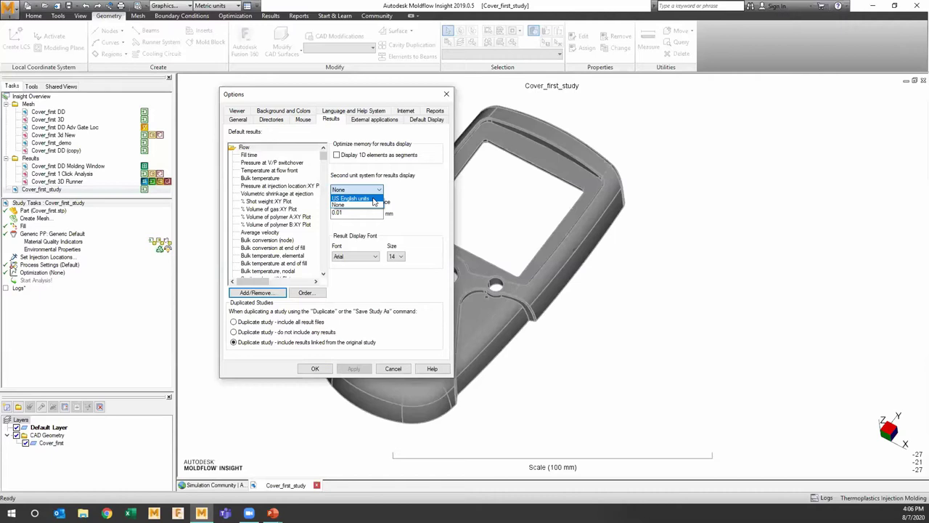
{"action": "left_click", "coordinate": [418, 180]}
{"action": "left_click", "coordinate": [394, 368]}
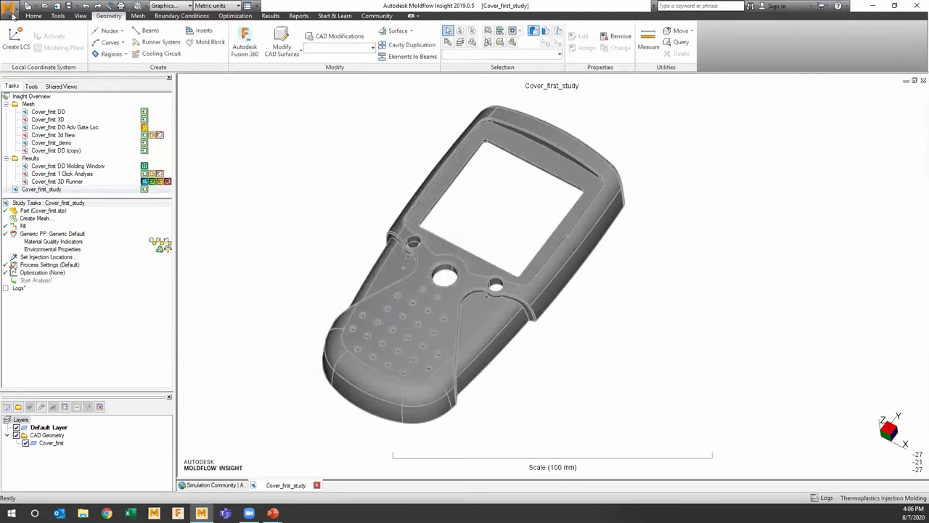
Check the US English and Metric choices for the active units, and keep Metric units selected
{"action": "left_click", "coordinate": [11, 10]}
{"action": "left_click", "coordinate": [12, 14]}
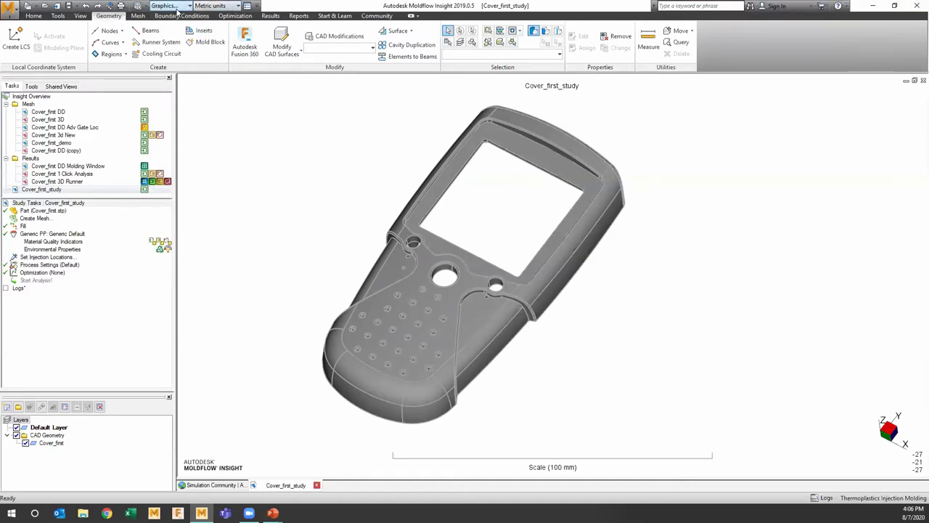
{"action": "left_click", "coordinate": [237, 7]}
{"action": "left_click", "coordinate": [80, 15]}
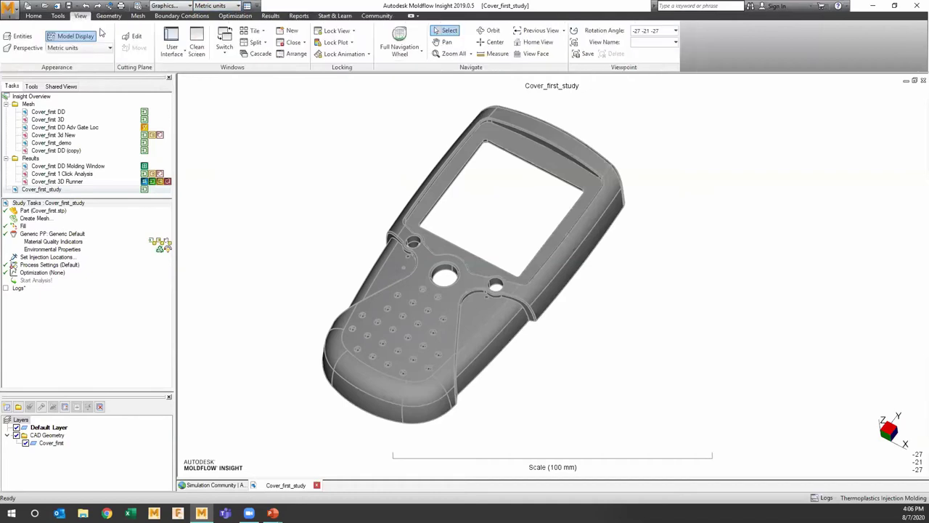
{"action": "left_click", "coordinate": [106, 49]}
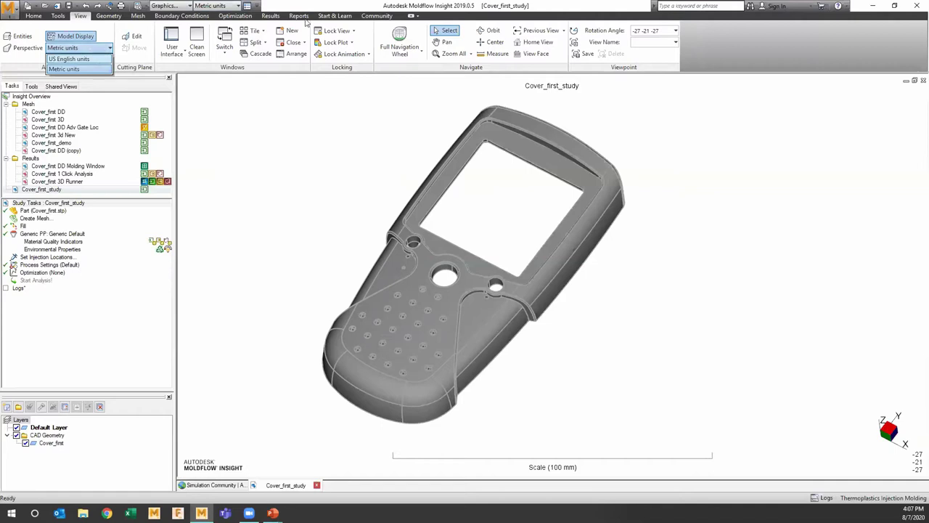
{"action": "left_click", "coordinate": [80, 47]}
{"action": "right_click", "coordinate": [75, 48]}
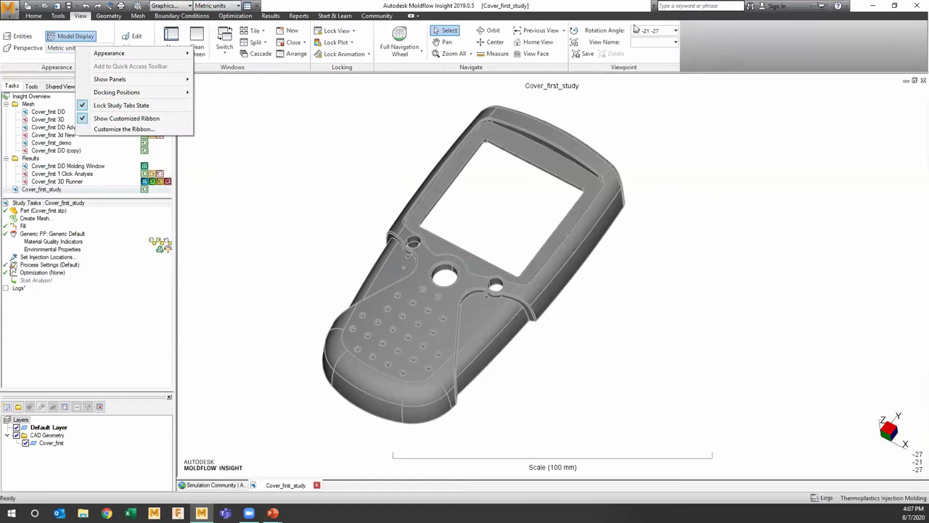
{"action": "left_click", "coordinate": [516, 6]}
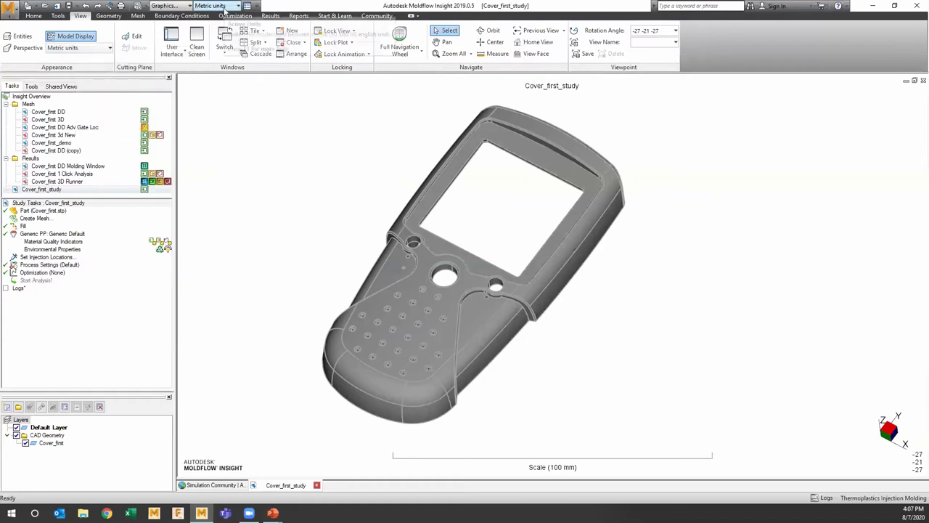
{"action": "left_click", "coordinate": [139, 15]}
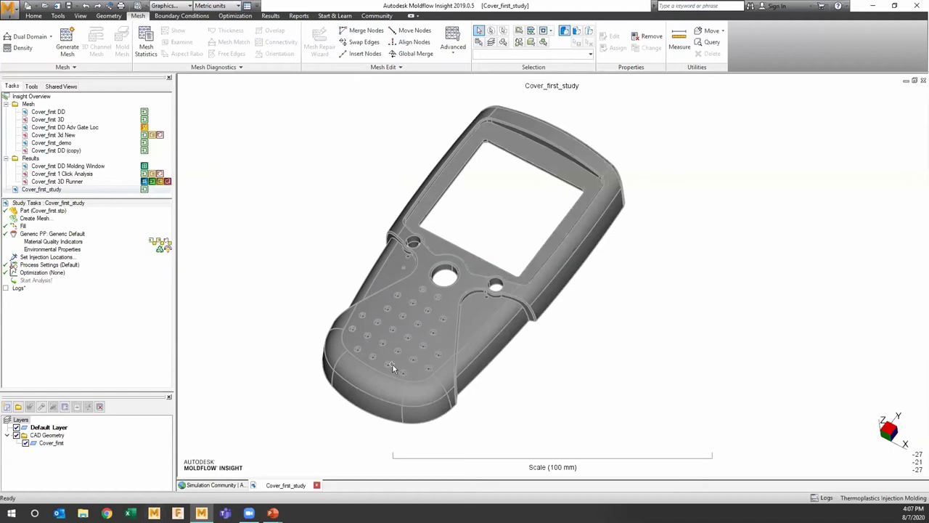
{"action": "left_click", "coordinate": [236, 6]}
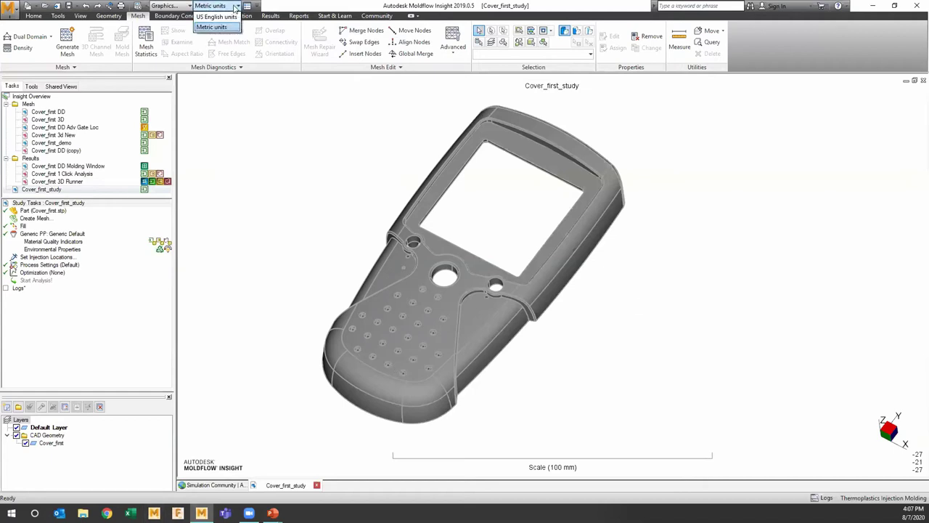
{"action": "left_click", "coordinate": [211, 27]}
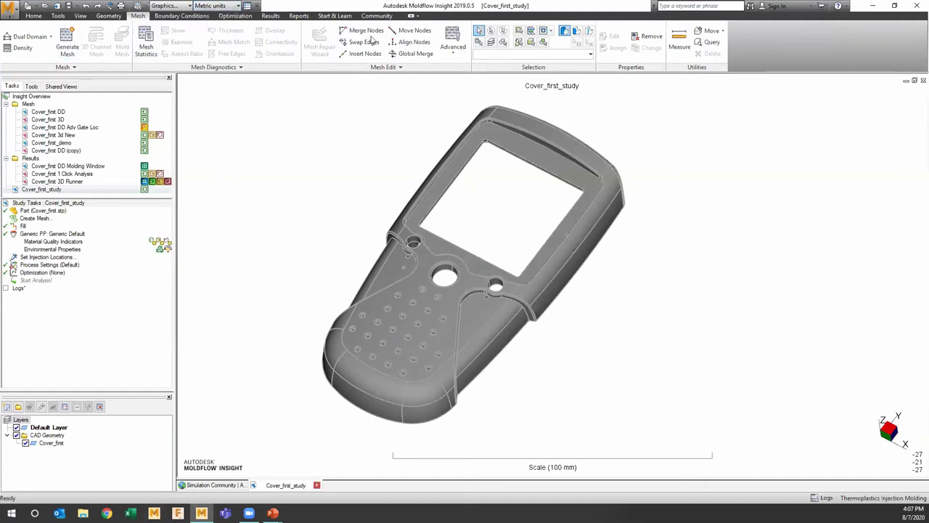
Review the option for adding the Advanced mesh command to the Quick Access Toolbar, then view the action history and close it
{"action": "right_click", "coordinate": [444, 42]}
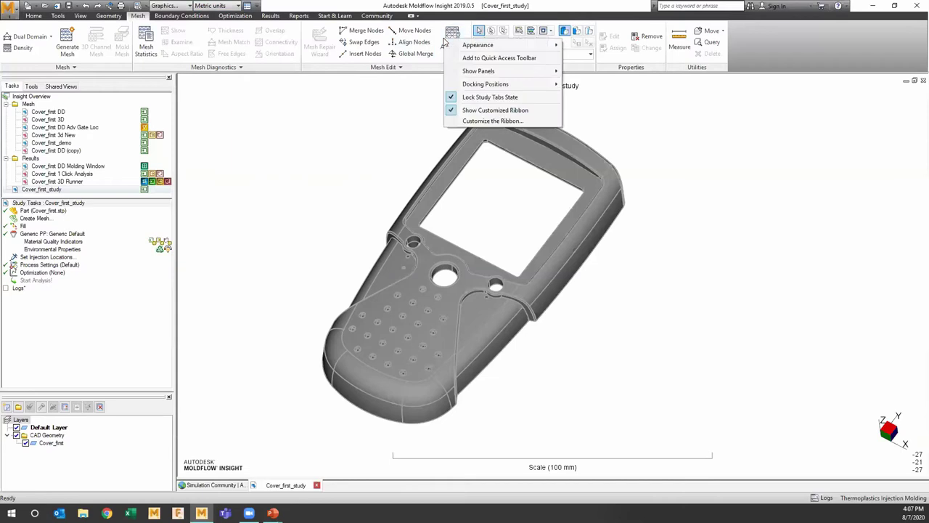
{"action": "left_click", "coordinate": [507, 59]}
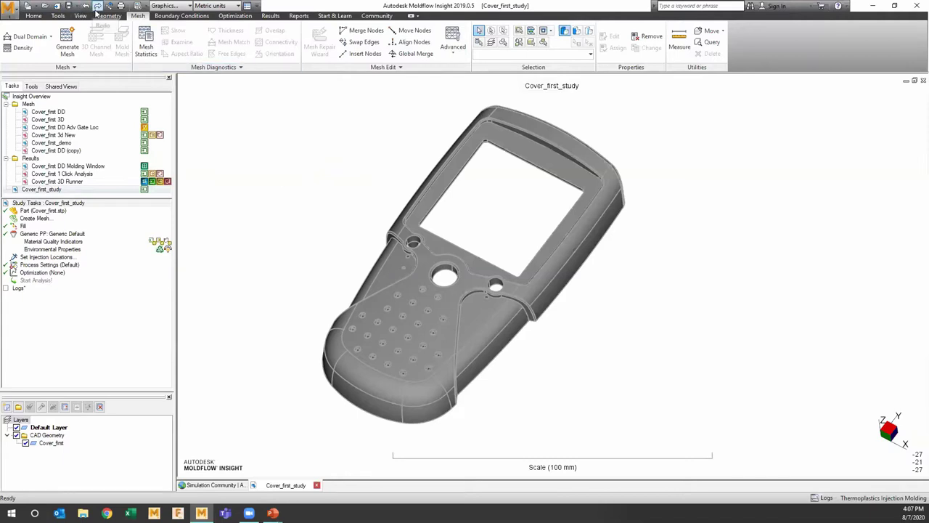
{"action": "left_click", "coordinate": [112, 7]}
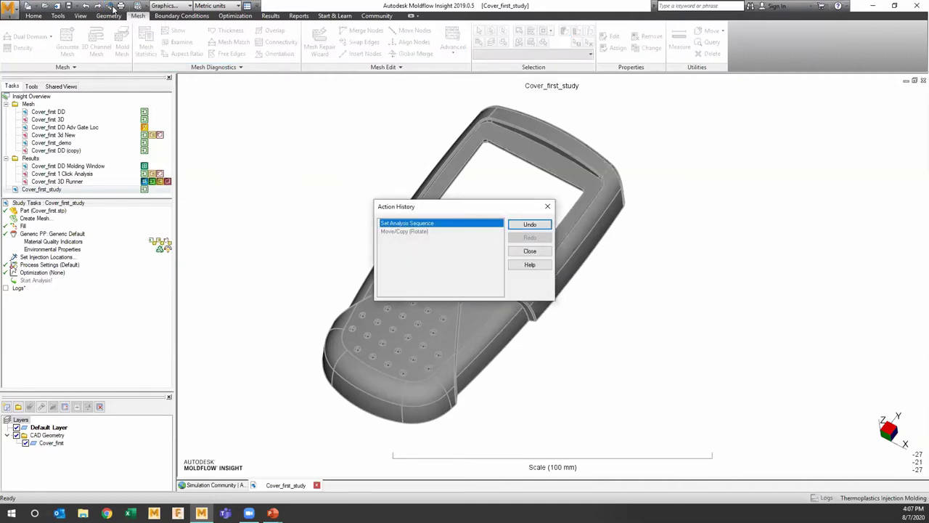
{"action": "left_click", "coordinate": [548, 207]}
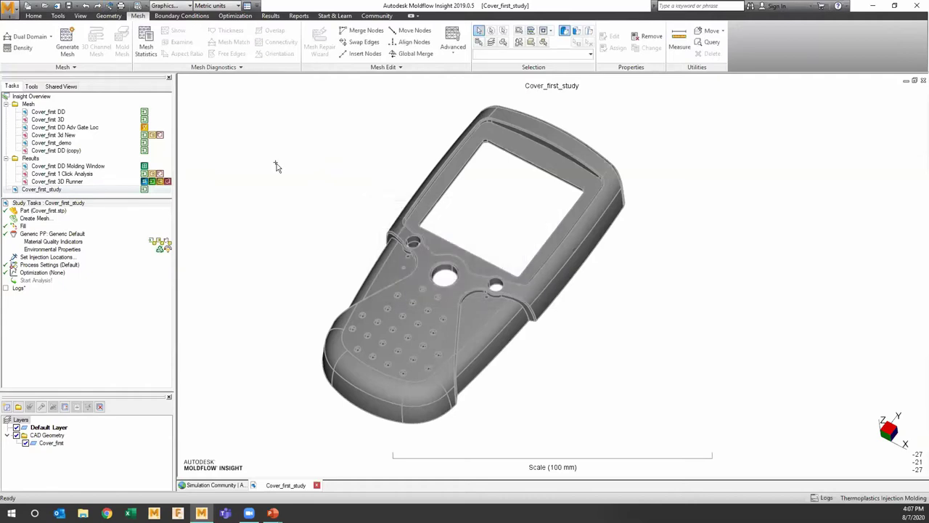
Review the home, geometry and mesh commands and the available analysis mesh types, leaving the mesh type unchanged
{"action": "left_click", "coordinate": [33, 15]}
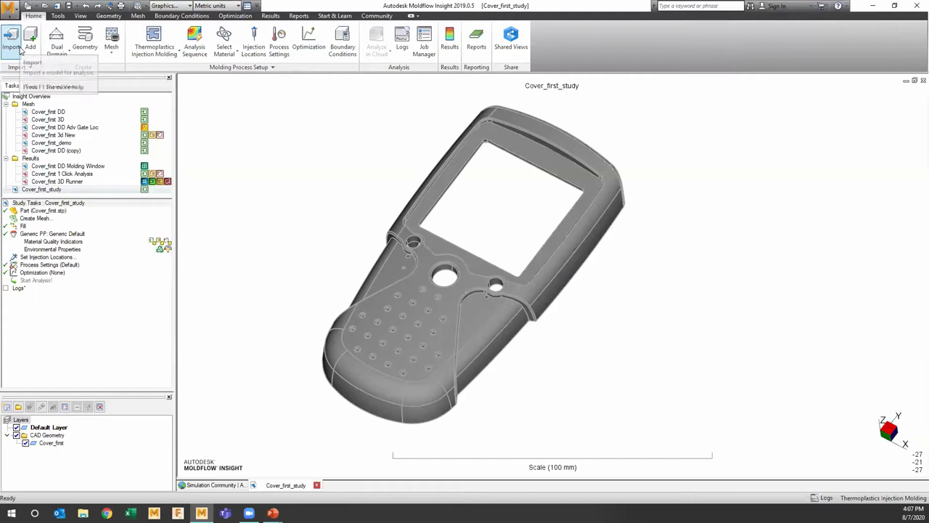
{"action": "left_click", "coordinate": [91, 36]}
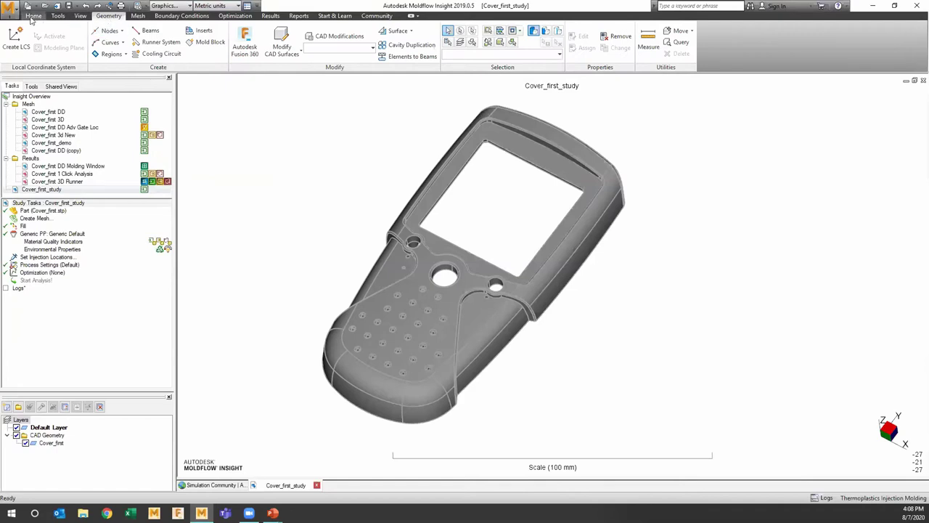
{"action": "left_click", "coordinate": [137, 16]}
{"action": "left_click", "coordinate": [34, 16]}
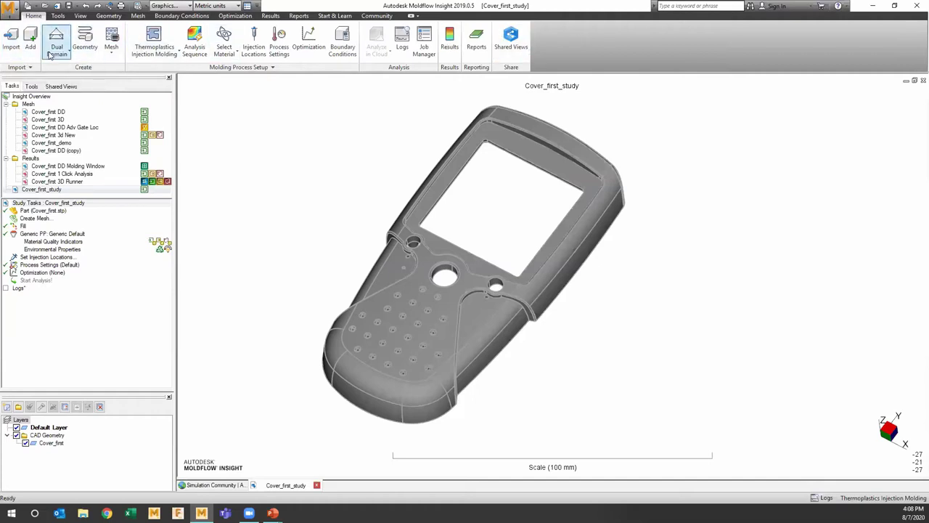
{"action": "left_click", "coordinate": [50, 56]}
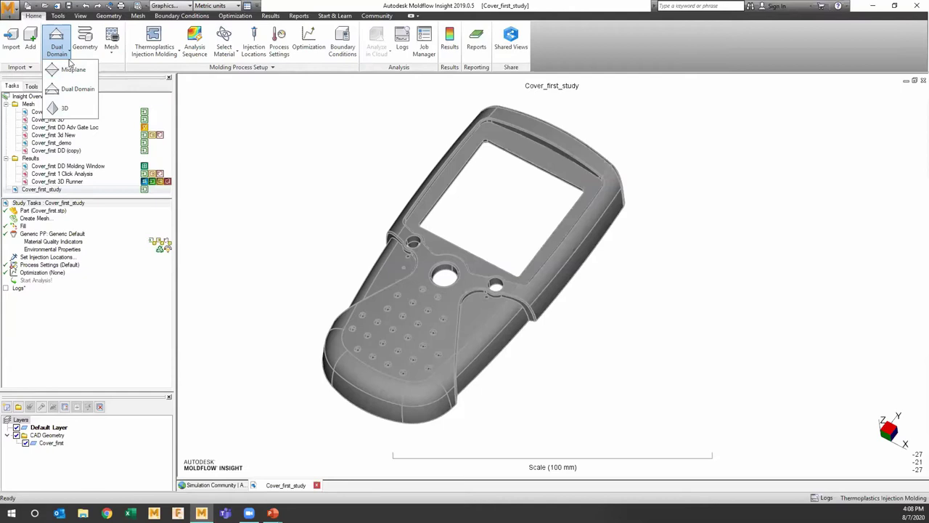
{"action": "left_click", "coordinate": [309, 9]}
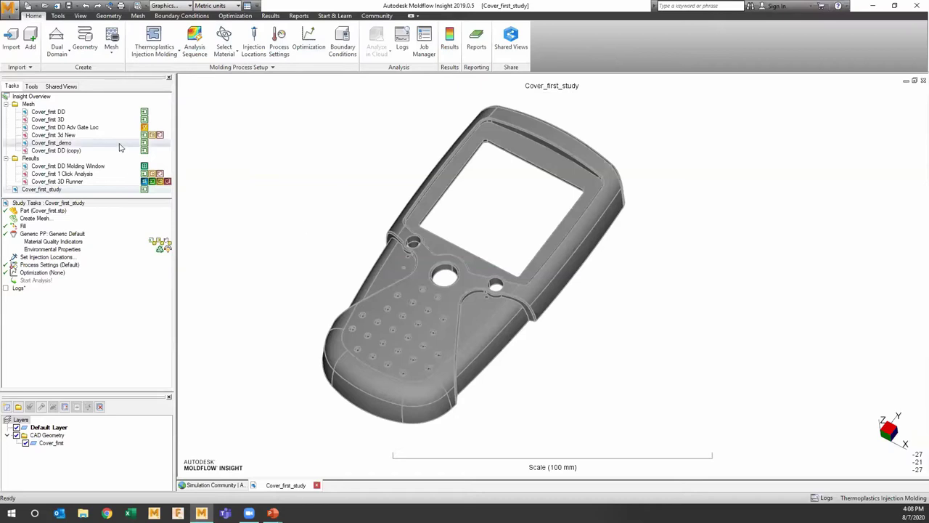
Examine the project's study list, the study tasks and the layers of Cover_first_study
{"action": "mouse_move", "coordinate": [98, 115]}
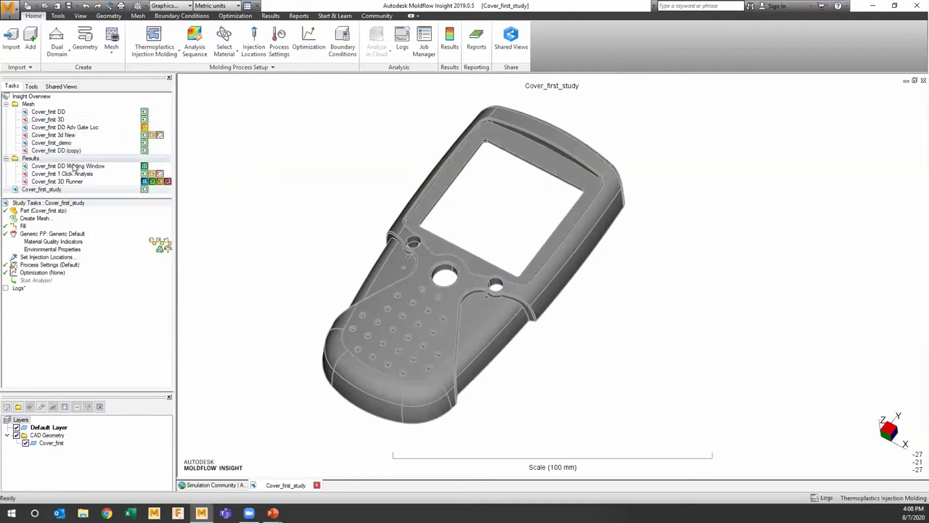
{"action": "mouse_move", "coordinate": [72, 186]}
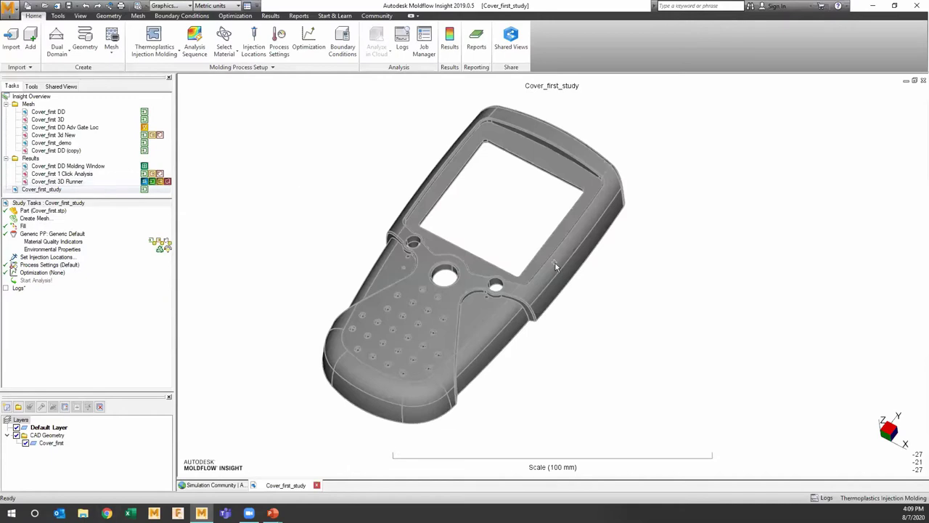
{"action": "left_click", "coordinate": [132, 322]}
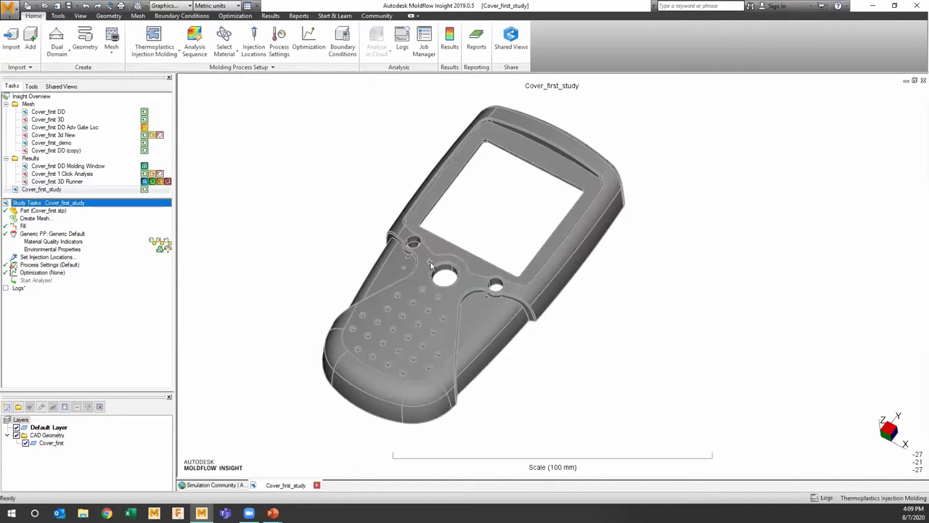
{"action": "left_click", "coordinate": [61, 456]}
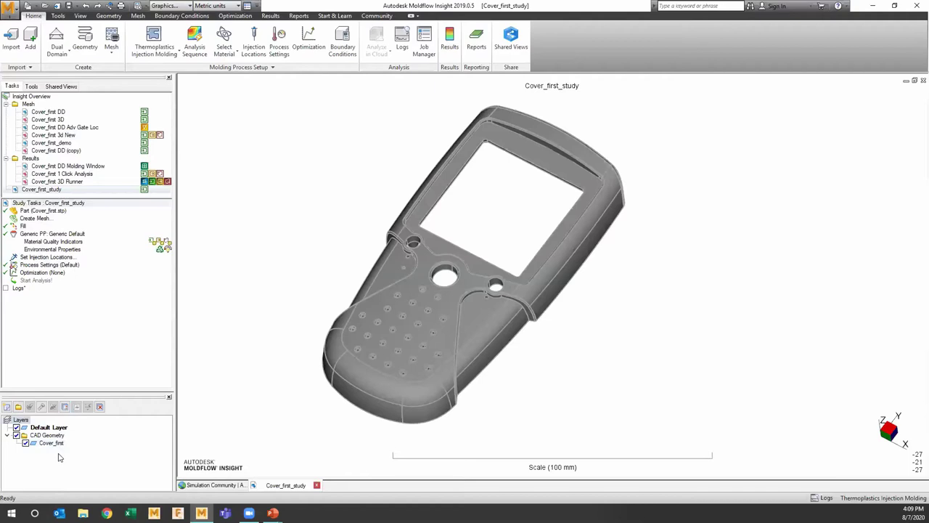
Open the Cover_first 3D Runner study from the Results folder and inspect its two-cavity layout with the runner system
{"action": "double_click", "coordinate": [55, 181]}
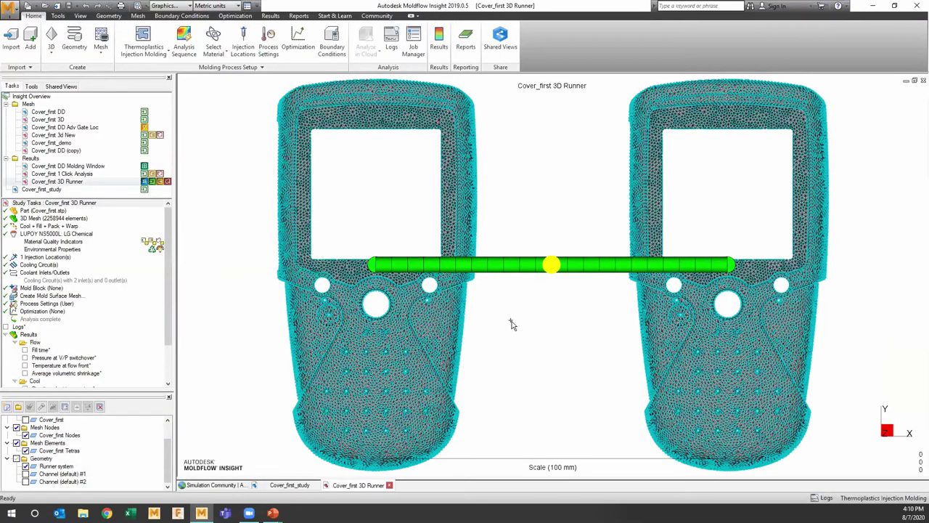
{"action": "middle_click_drag", "start_coordinate": [512, 344], "coordinate": [439, 307]}
{"action": "scroll", "coordinate": [442, 305], "scroll_direction": "down", "scroll_amount": 2}
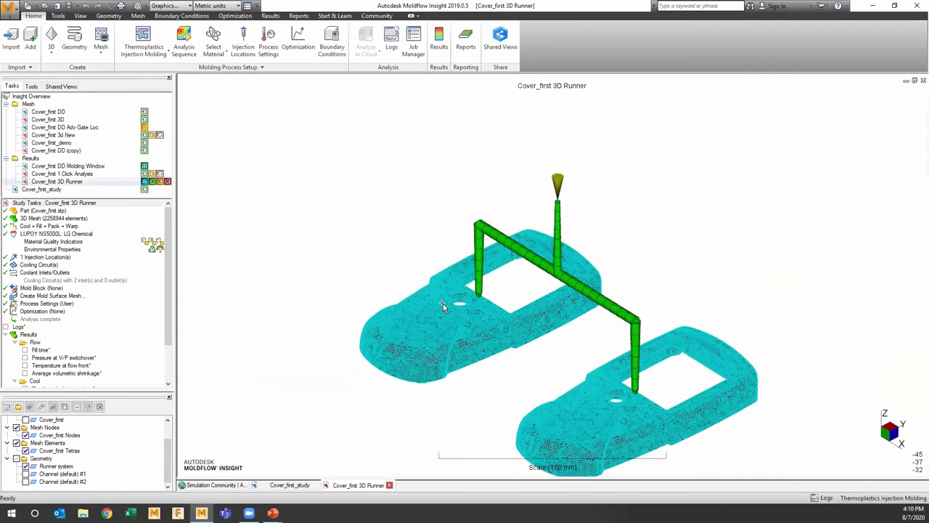
{"action": "scroll", "coordinate": [443, 304], "scroll_direction": "down", "scroll_amount": 1}
Show the Channel (default) #1 and Channel (default) #2 layers to display the cooling circuits around both parts
{"action": "left_click", "coordinate": [26, 474]}
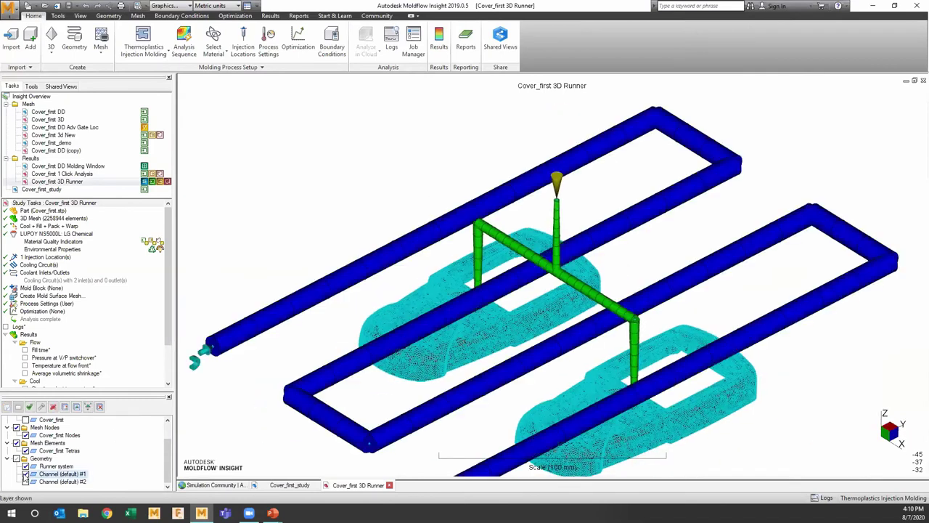
{"action": "left_click", "coordinate": [26, 482]}
{"action": "middle_click_drag", "start_coordinate": [480, 371], "coordinate": [468, 272]}
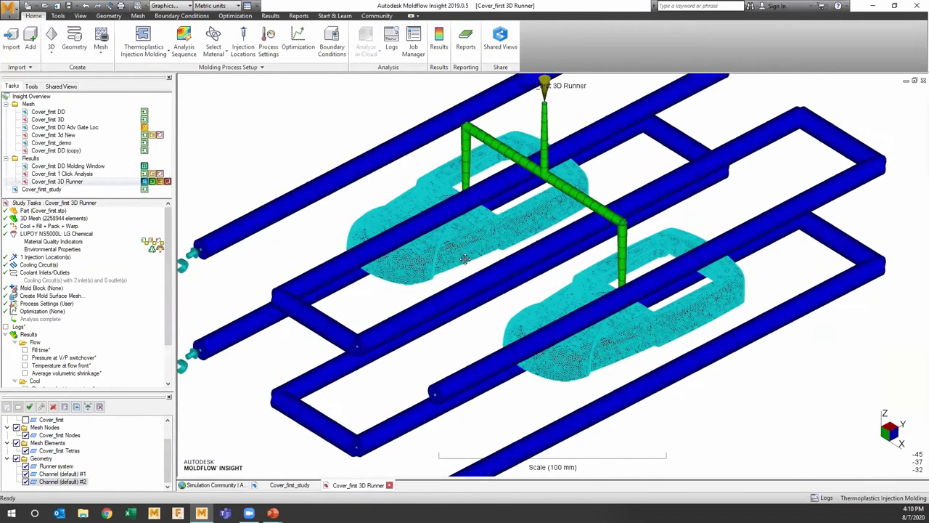
{"action": "left_click", "coordinate": [26, 482]}
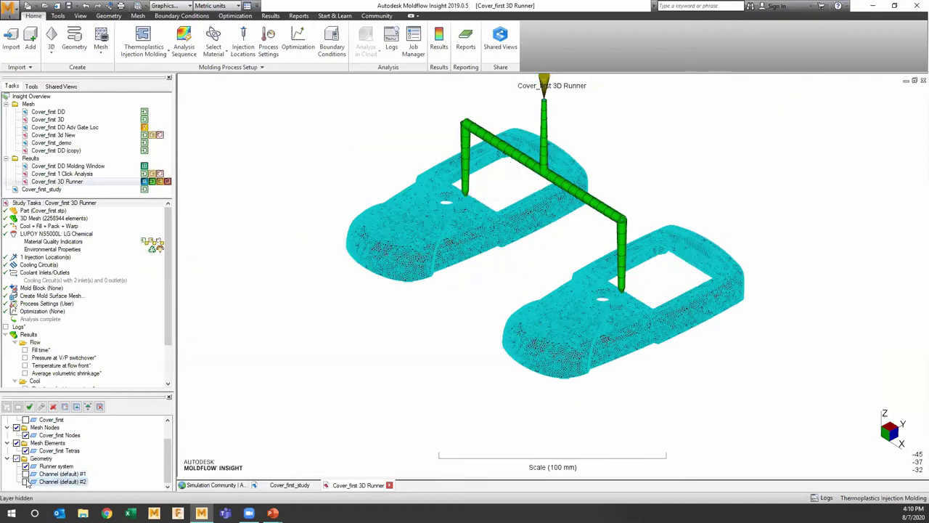
{"action": "left_click", "coordinate": [27, 482]}
{"action": "mouse_move", "coordinate": [543, 281]}
{"action": "middle_mouse_down", "text": "shift"}
{"action": "mouse_move", "coordinate": [562, 344]}
{"action": "mouse_move", "coordinate": [531, 243]}
{"action": "mouse_move", "coordinate": [514, 270]}
{"action": "middle_mouse_up", "text": "shift"}
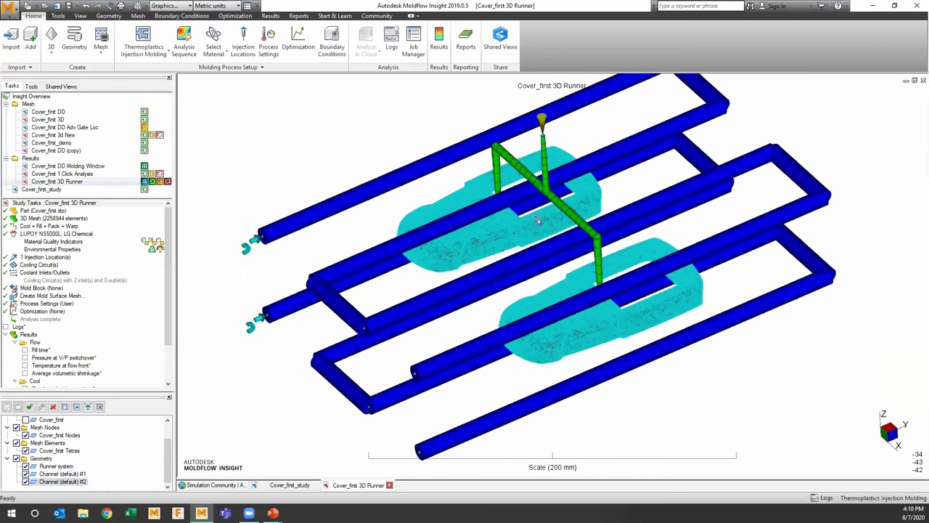
Hide the Cover_first Nodes layer and view its layer display settings without changing them
{"action": "left_click", "coordinate": [26, 435]}
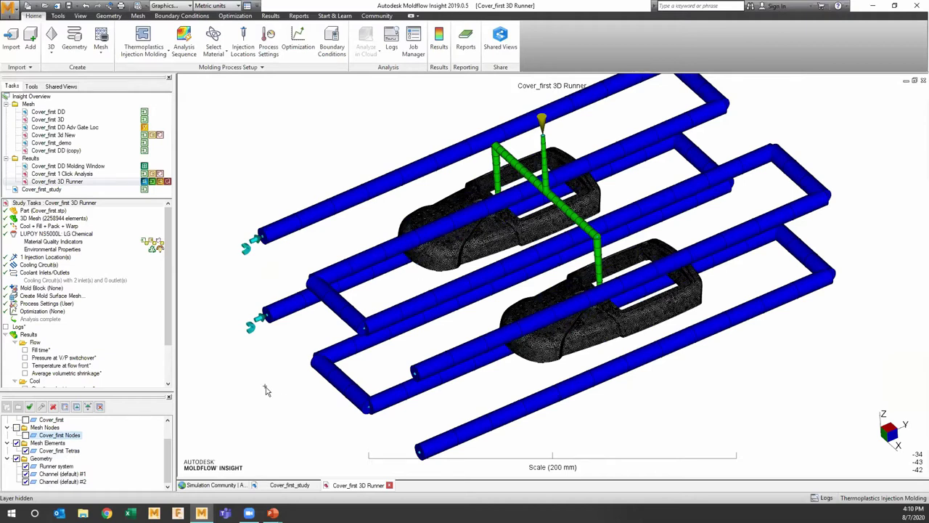
{"action": "scroll", "coordinate": [91, 451], "scroll_direction": "up", "scroll_amount": 1}
{"action": "scroll", "coordinate": [57, 459], "scroll_direction": "down", "scroll_amount": 1}
{"action": "left_click", "coordinate": [65, 406]}
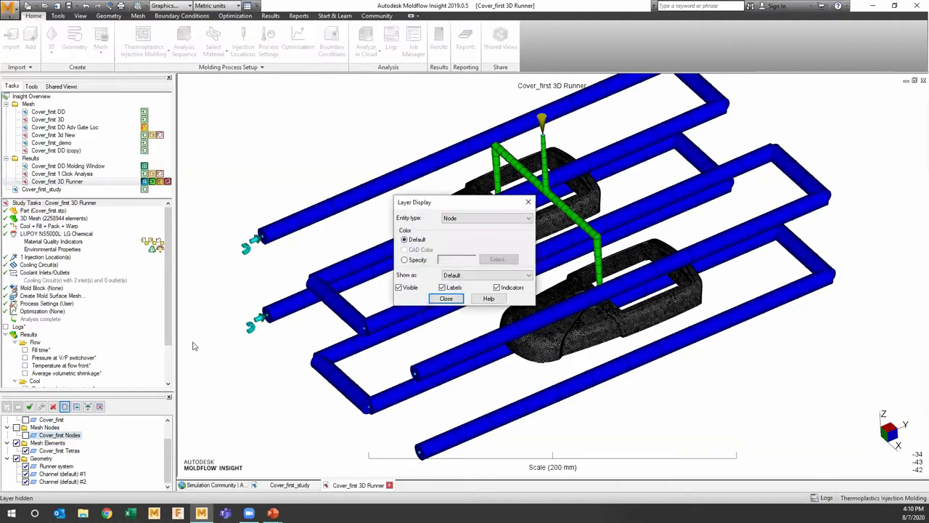
{"action": "left_click", "coordinate": [446, 298]}
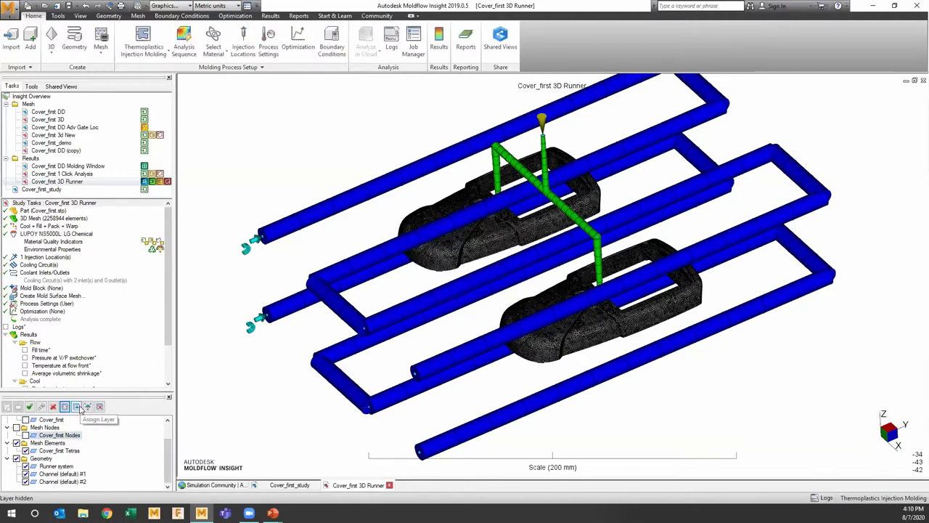
Select several cooling channel elements and the Cover_first Tetras layer to illustrate layer assignment, and clear the selection without assigning them
{"action": "left_click_drag", "start_coordinate": [265, 188], "coordinate": [338, 283]}
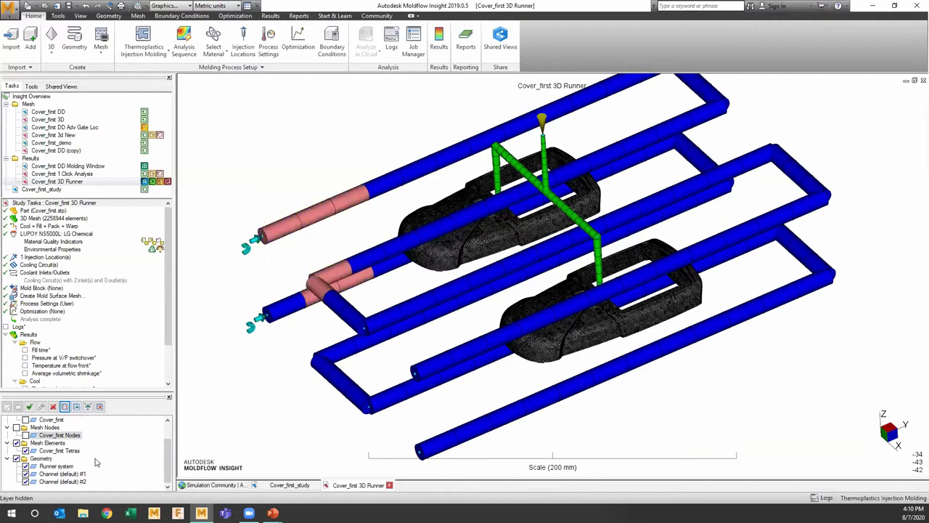
{"action": "left_click", "coordinate": [60, 451]}
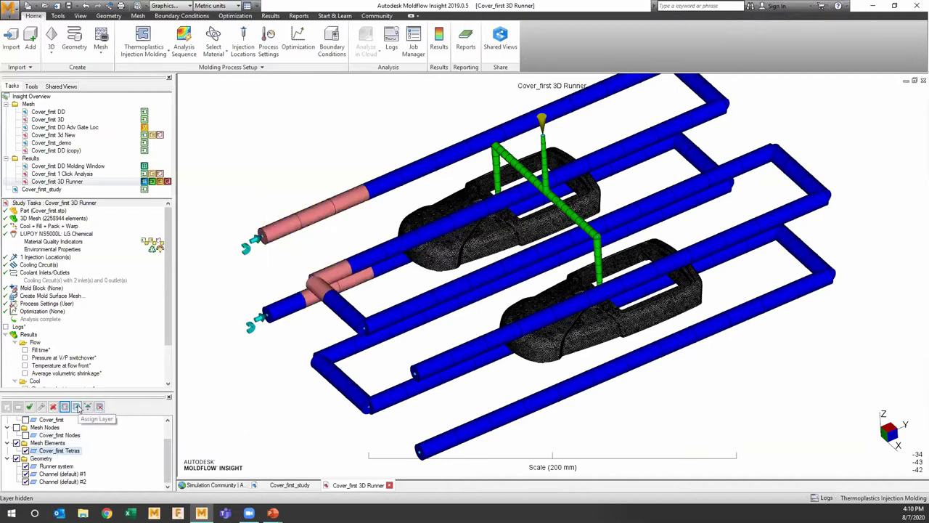
{"action": "left_click", "coordinate": [284, 381]}
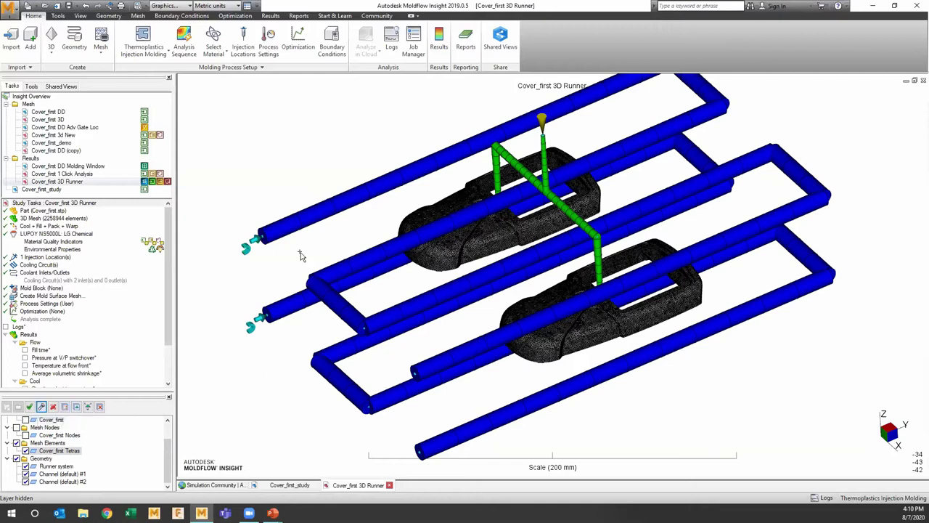
Select the cooling channel element at the upper coolant inlet and inspect which geometry the Runner system and Channel layers contain
{"action": "left_click", "coordinate": [287, 232]}
{"action": "left_click", "coordinate": [45, 467]}
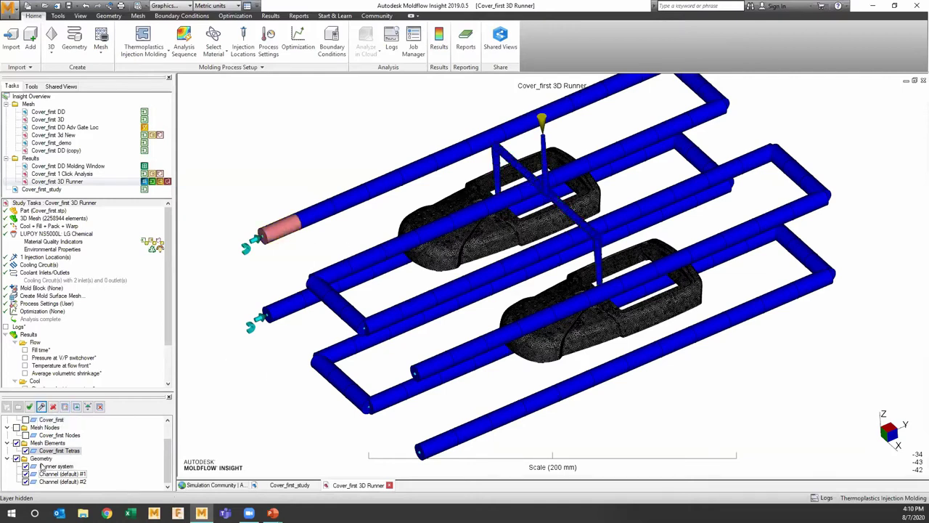
{"action": "left_click", "coordinate": [82, 475]}
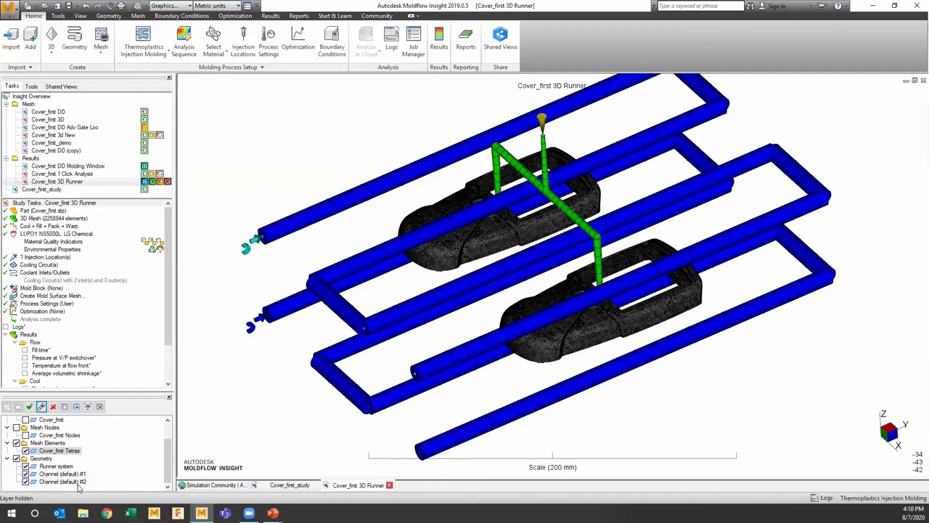
Select the Cover_first Tetras layer to identify which mesh elements it contains
{"action": "left_click", "coordinate": [63, 451]}
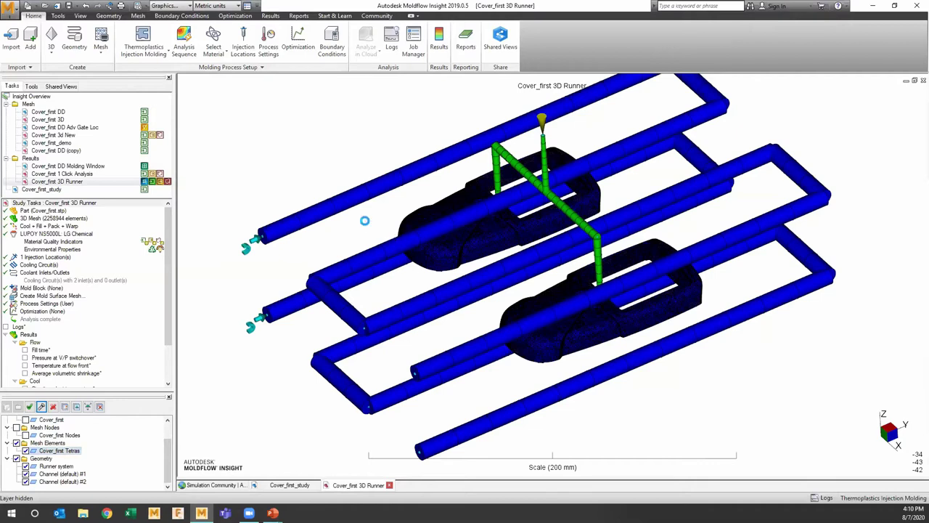
{"action": "left_click", "coordinate": [75, 451]}
{"action": "left_click", "coordinate": [75, 451]}
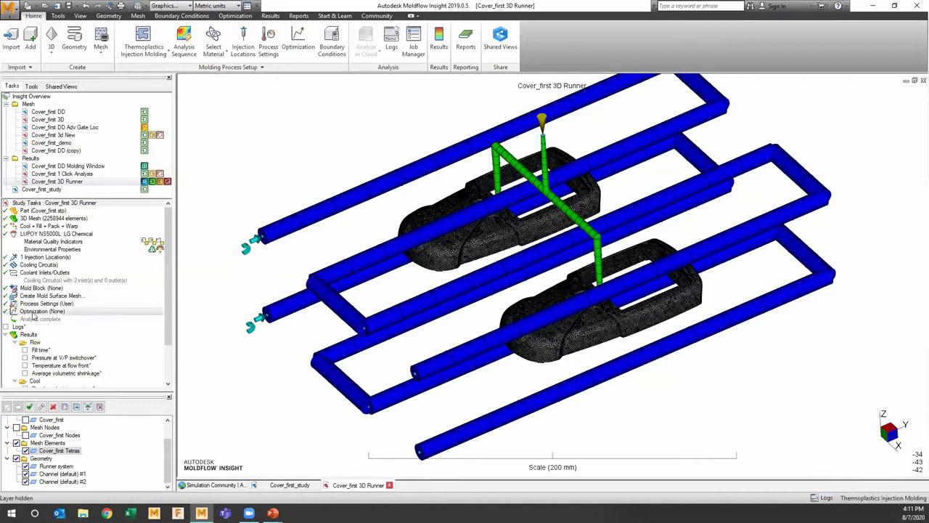
Open the Cover_first 3D Runner analysis log, review its material data, mesh summary, warnings and warp results, and close the log
{"action": "left_click", "coordinate": [10, 327]}
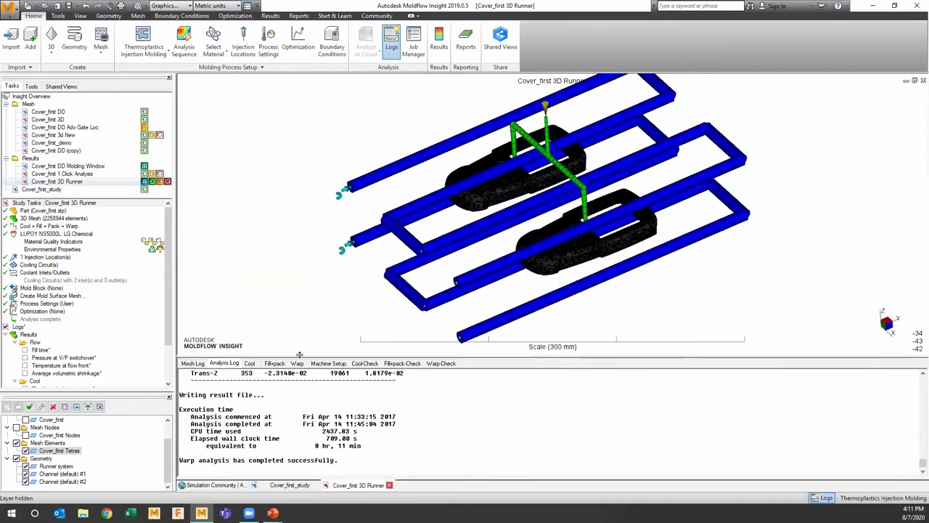
{"action": "scroll", "coordinate": [328, 411], "scroll_direction": "up", "scroll_amount": 8}
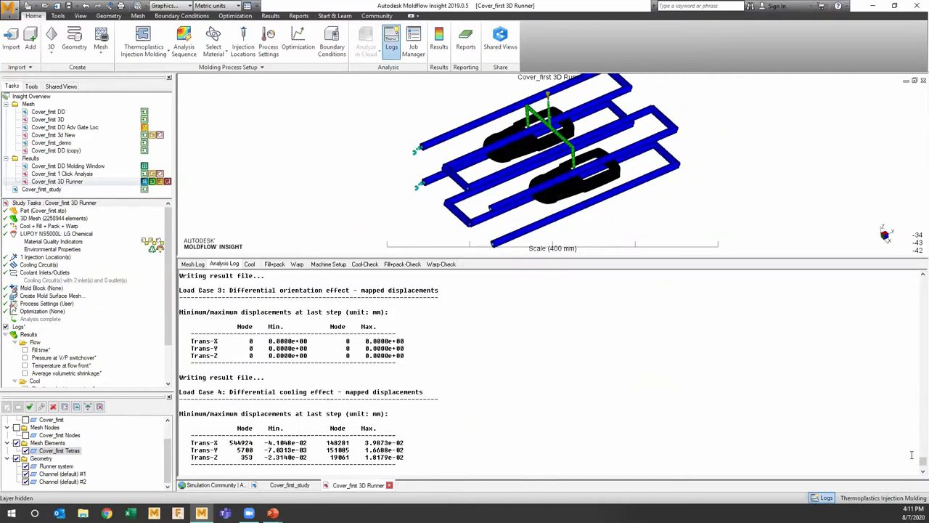
{"action": "left_click_drag", "start_coordinate": [917, 463], "coordinate": [895, 355]}
{"action": "scroll", "coordinate": [382, 371], "scroll_direction": "down", "scroll_amount": 3}
{"action": "scroll", "coordinate": [382, 371], "scroll_direction": "down", "scroll_amount": 15}
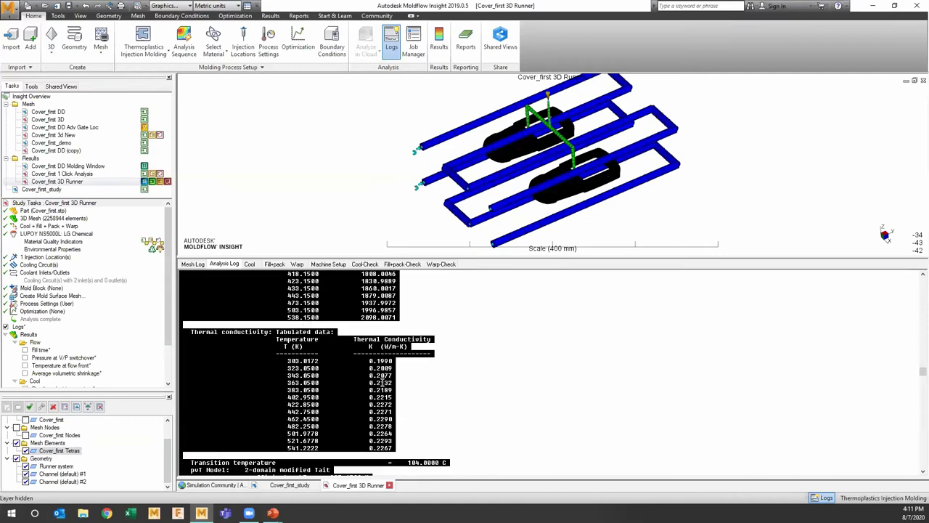
{"action": "scroll", "coordinate": [382, 382], "scroll_direction": "down", "scroll_amount": 15}
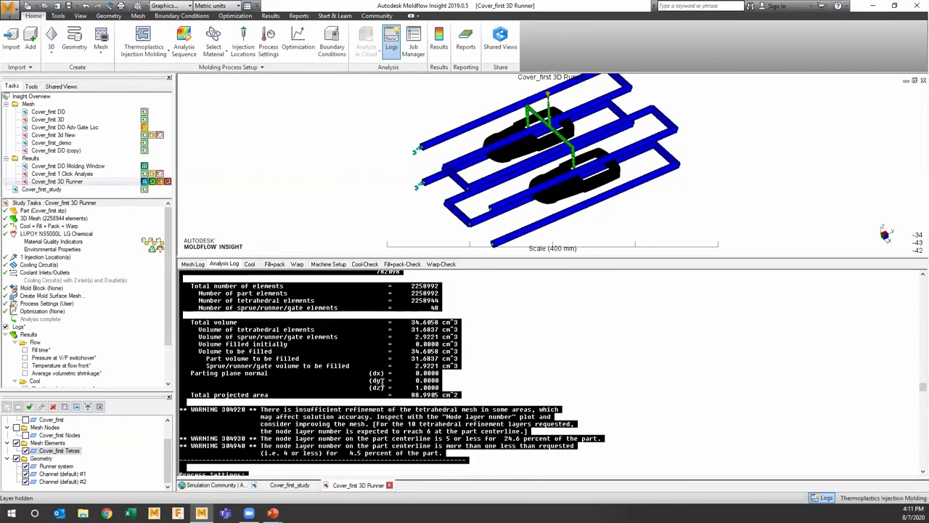
{"action": "scroll", "coordinate": [382, 382], "scroll_direction": "down", "scroll_amount": 15}
{"action": "scroll", "coordinate": [916, 423], "scroll_direction": "down", "scroll_amount": 5}
{"action": "scroll", "coordinate": [916, 424], "scroll_direction": "down", "scroll_amount": 10}
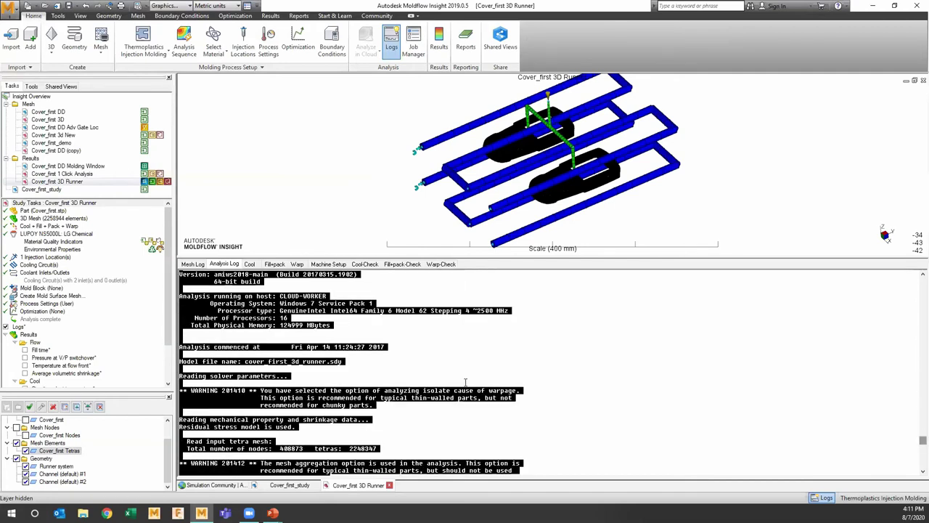
{"action": "scroll", "coordinate": [463, 380], "scroll_direction": "down", "scroll_amount": 12}
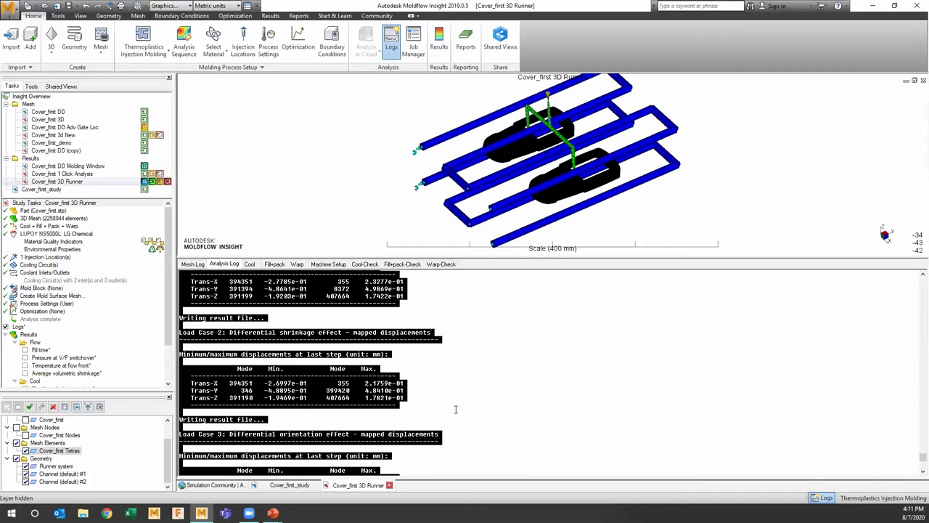
{"action": "left_click", "coordinate": [456, 409]}
{"action": "left_click", "coordinate": [824, 498]}
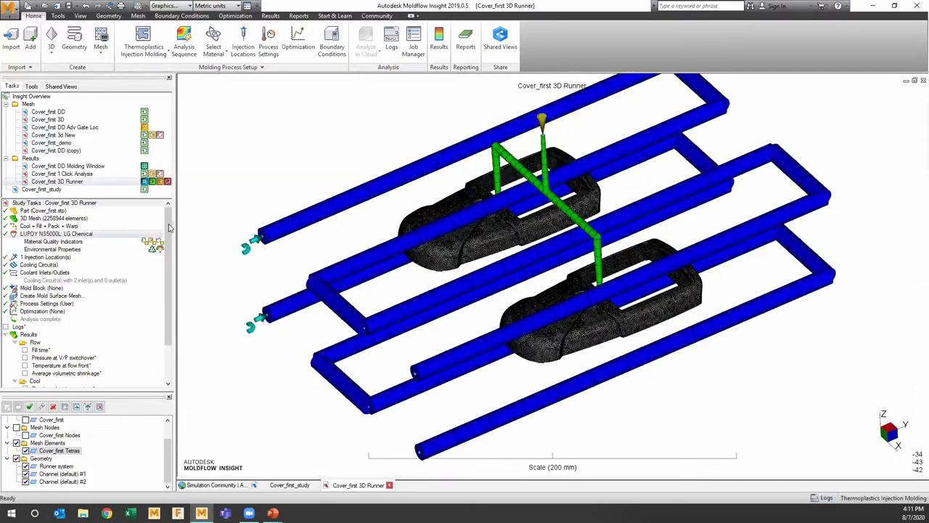
Examine the Flow, Cool and Warp results listed for the Cover_first 3D Runner study
{"action": "scroll", "coordinate": [166, 244], "scroll_direction": "down", "scroll_amount": 2}
{"action": "scroll", "coordinate": [165, 245], "scroll_direction": "down", "scroll_amount": 1}
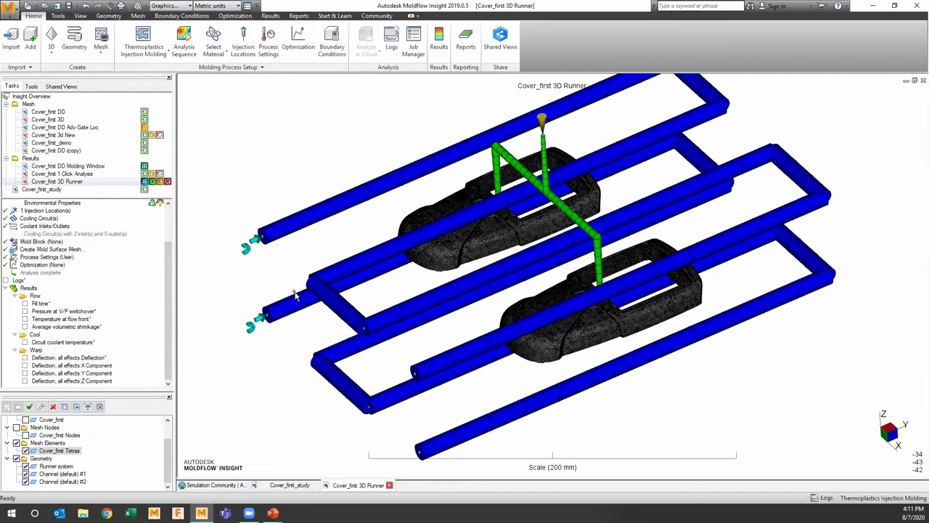
{"action": "scroll", "coordinate": [528, 241], "scroll_direction": "down", "scroll_amount": 3}
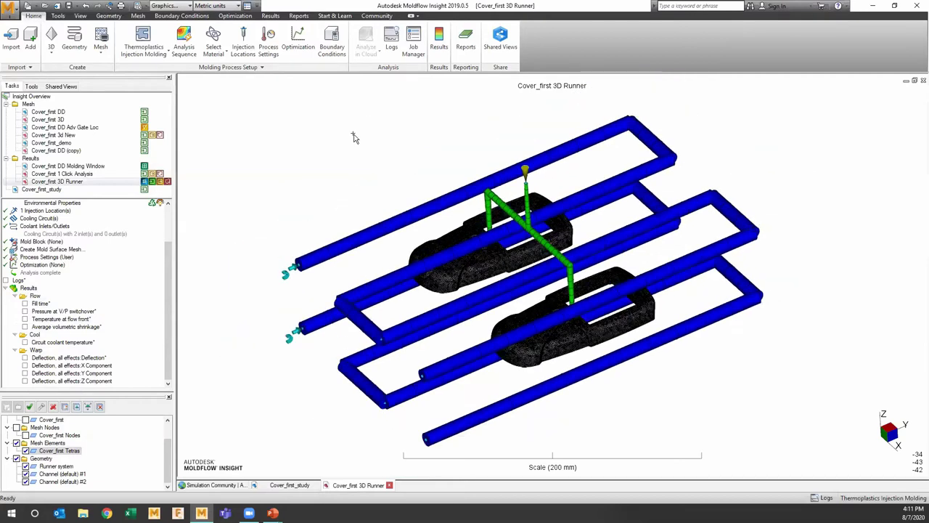
Add the study note "Full analysis with Cooling Lines" to the Cover_first 3D Runner study
{"action": "right_click", "coordinate": [84, 183]}
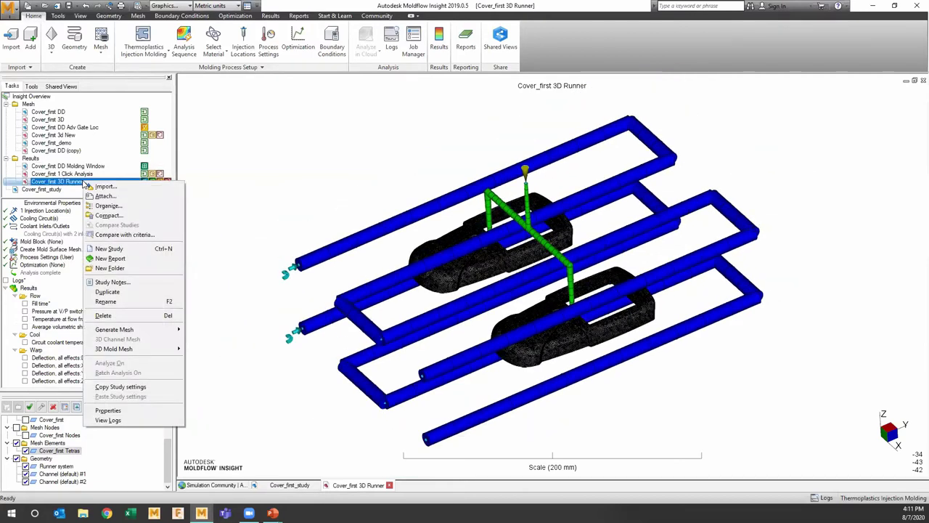
{"action": "left_click", "coordinate": [126, 283]}
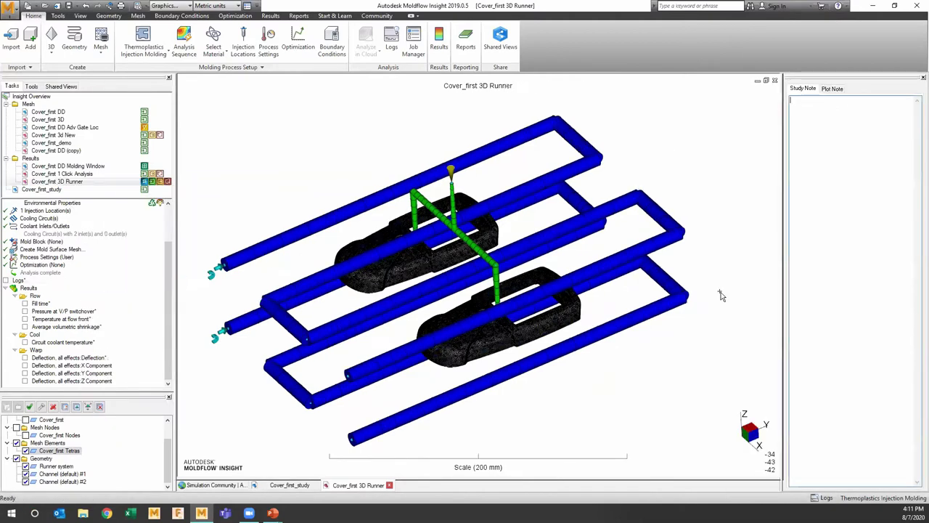
{"action": "left_click", "coordinate": [838, 88]}
{"action": "left_click", "coordinate": [805, 89]}
{"action": "left_click", "coordinate": [814, 112]}
{"action": "type", "text": "Cooling Lines"}
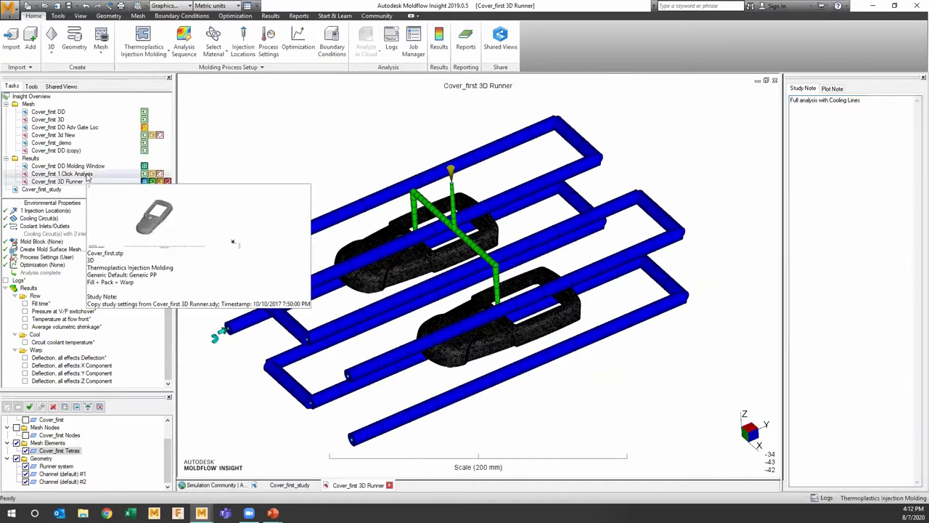
Preview the study summaries in the project, select the Cover_first 3D Runner note text, and close the notes
{"action": "mouse_move", "coordinate": [80, 187]}
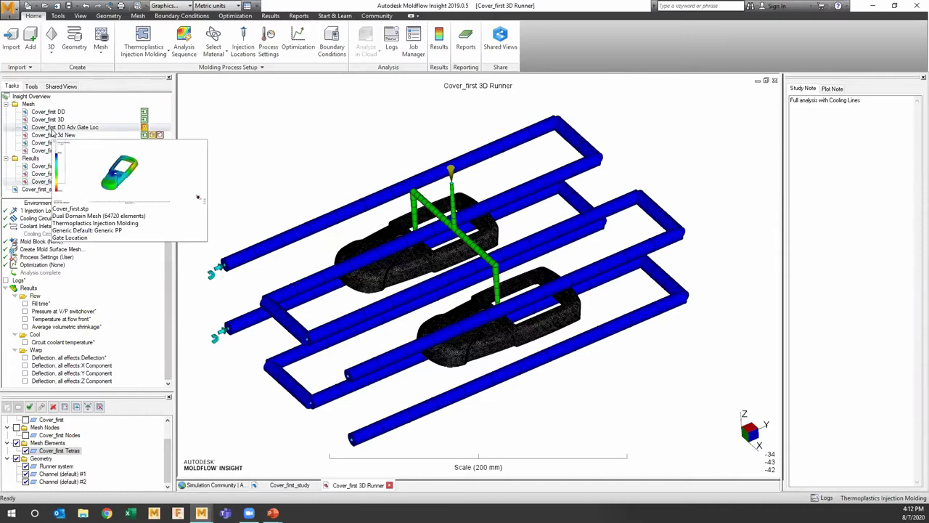
{"action": "mouse_move", "coordinate": [52, 149]}
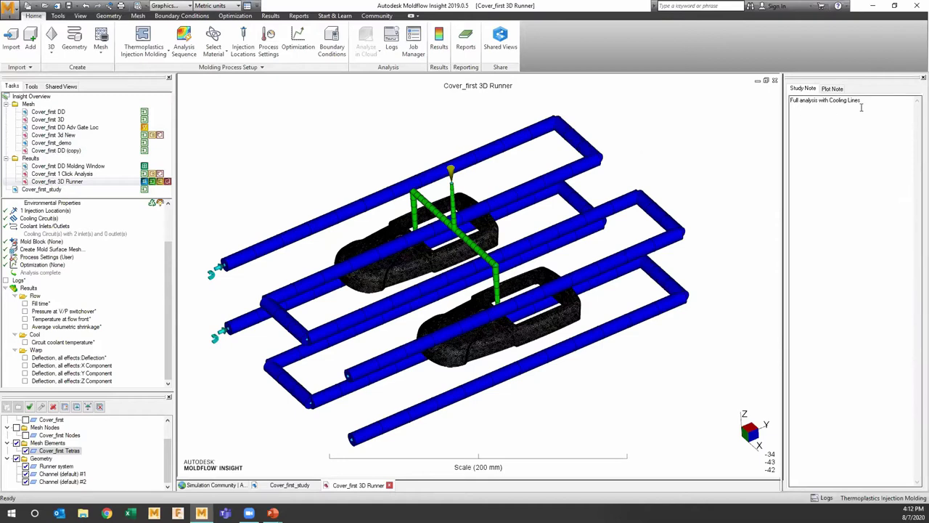
{"action": "left_click_drag", "start_coordinate": [862, 107], "coordinate": [765, 106]}
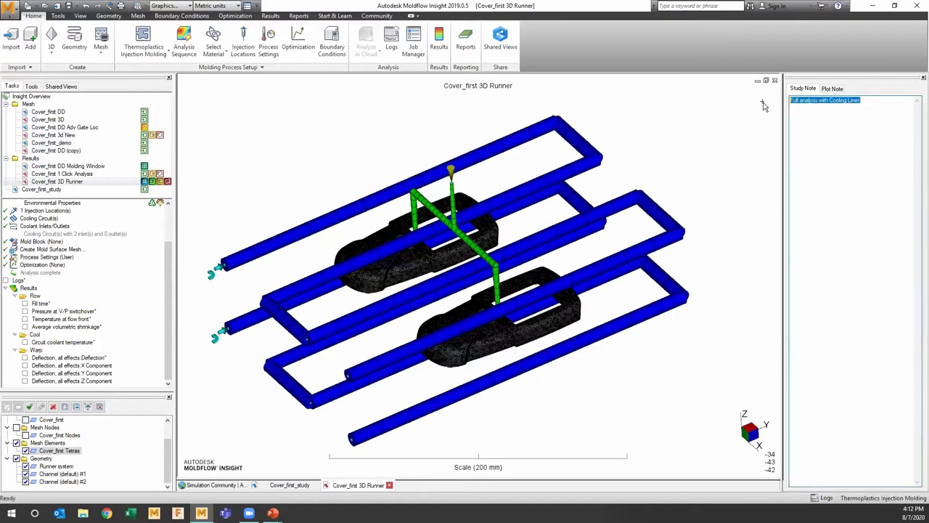
{"action": "left_click", "coordinate": [923, 78]}
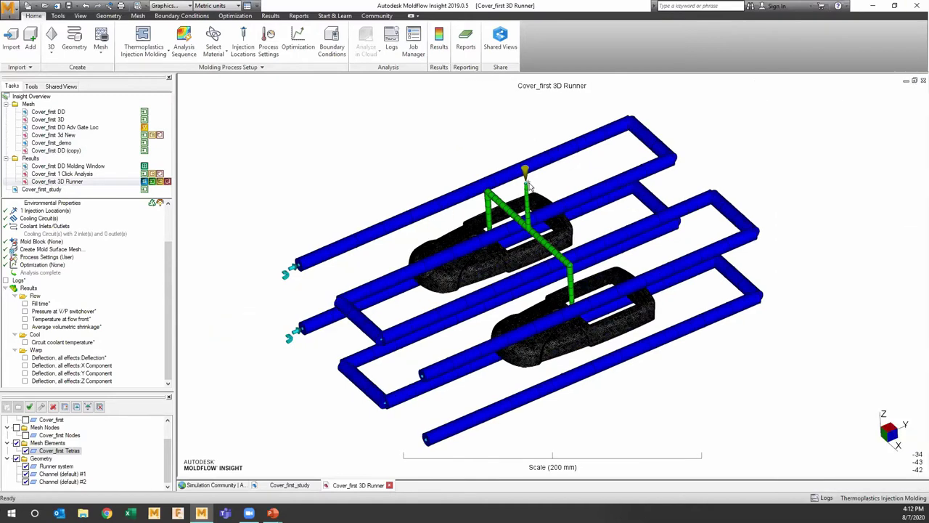
{"action": "left_click", "coordinate": [272, 513]}
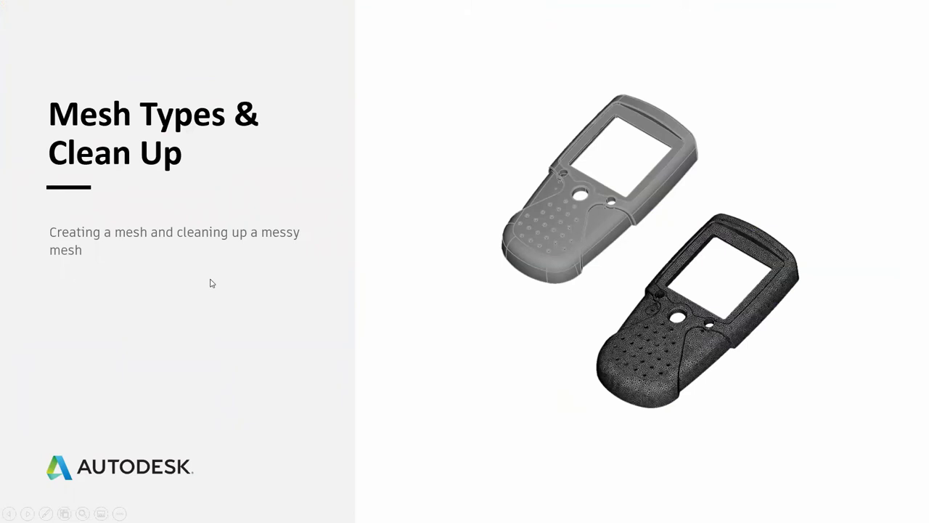
{"action": "left_click", "coordinate": [212, 283]}
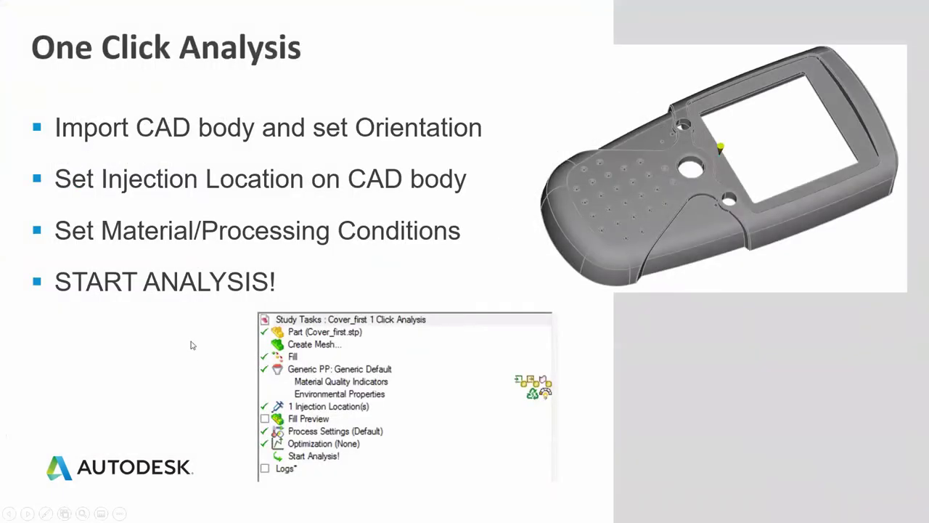
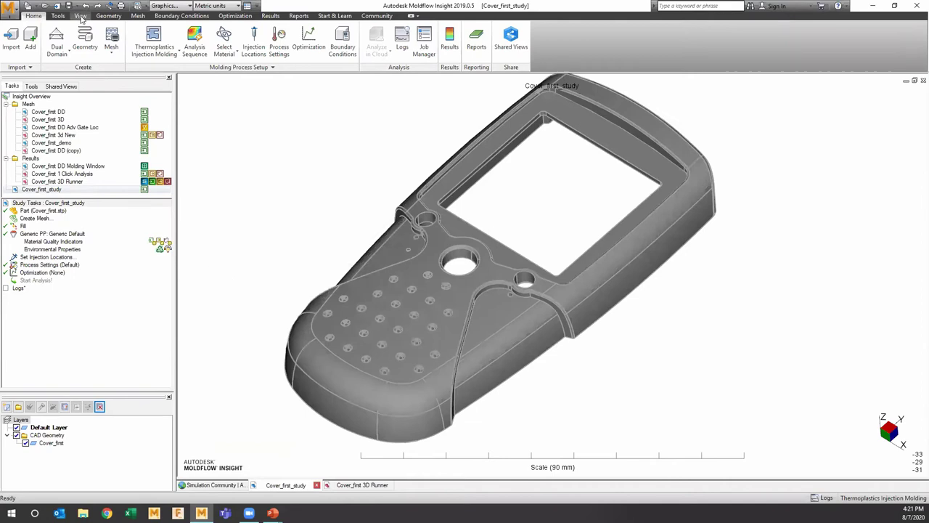
Open the Generate Mesh settings for Cover_first_study and compare the global edge length with the CAD auto-sizing scale factor
{"action": "left_click", "coordinate": [112, 37]}
{"action": "left_click", "coordinate": [67, 40]}
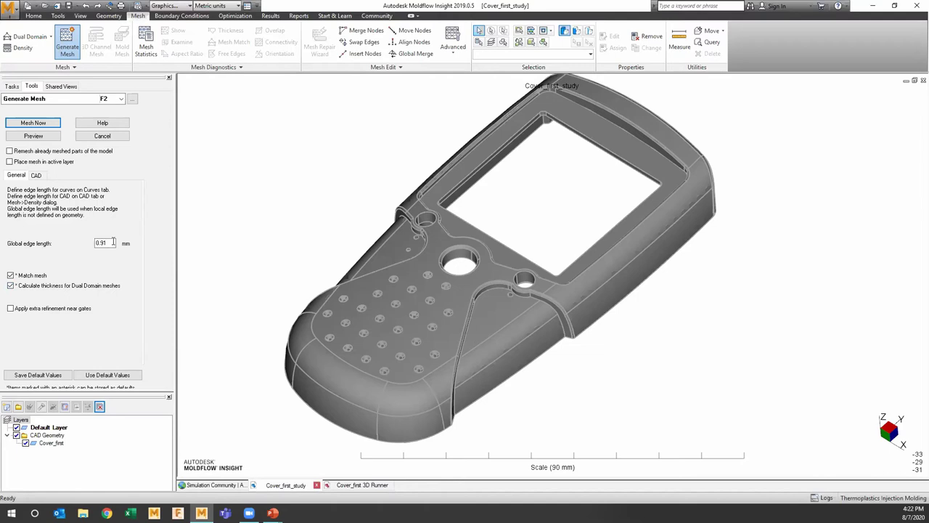
{"action": "left_click_drag", "start_coordinate": [113, 243], "coordinate": [85, 246]}
{"action": "left_click", "coordinate": [36, 176]}
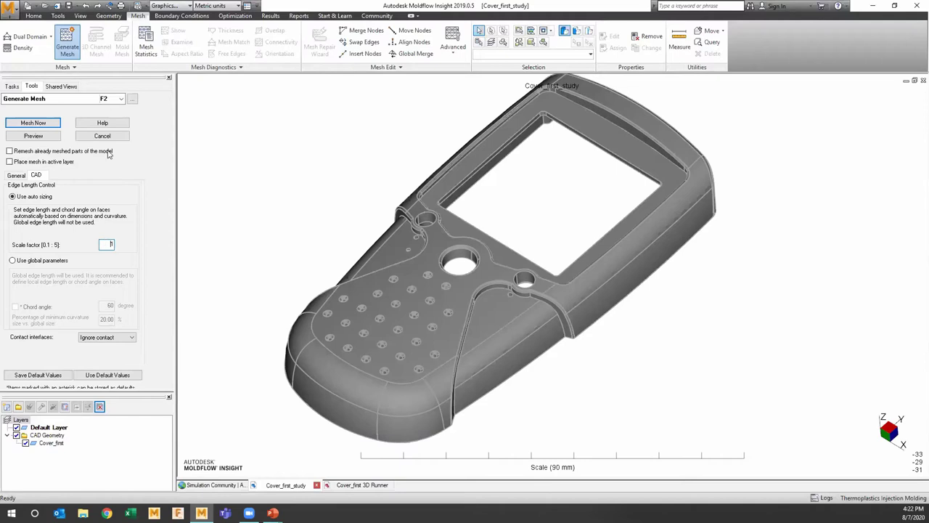
{"action": "double_click", "coordinate": [116, 245]}
{"action": "left_click", "coordinate": [24, 177]}
{"action": "double_click", "coordinate": [102, 243]}
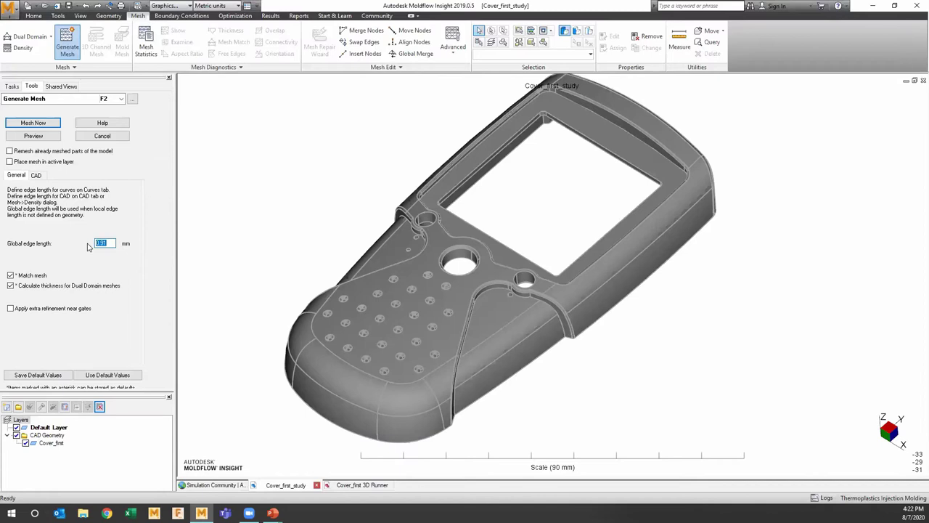
{"action": "left_click", "coordinate": [42, 175]}
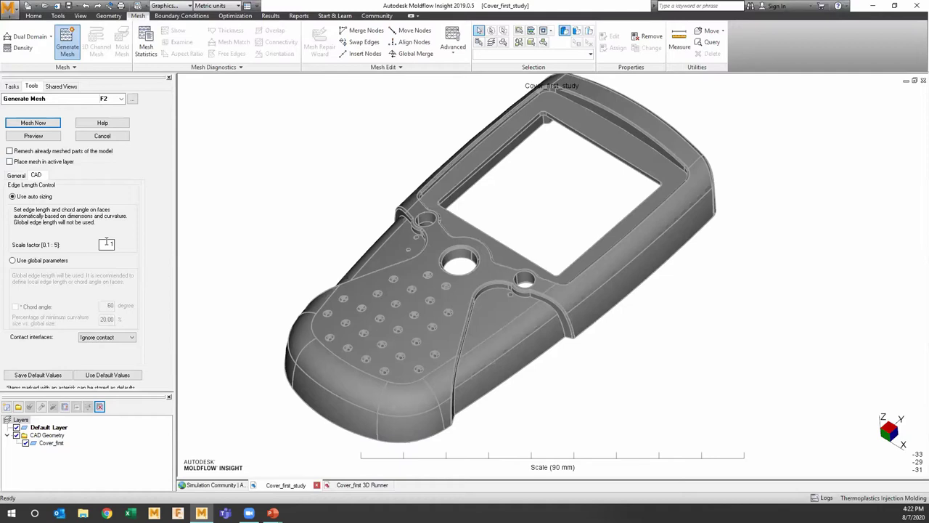
{"action": "left_click", "coordinate": [26, 177]}
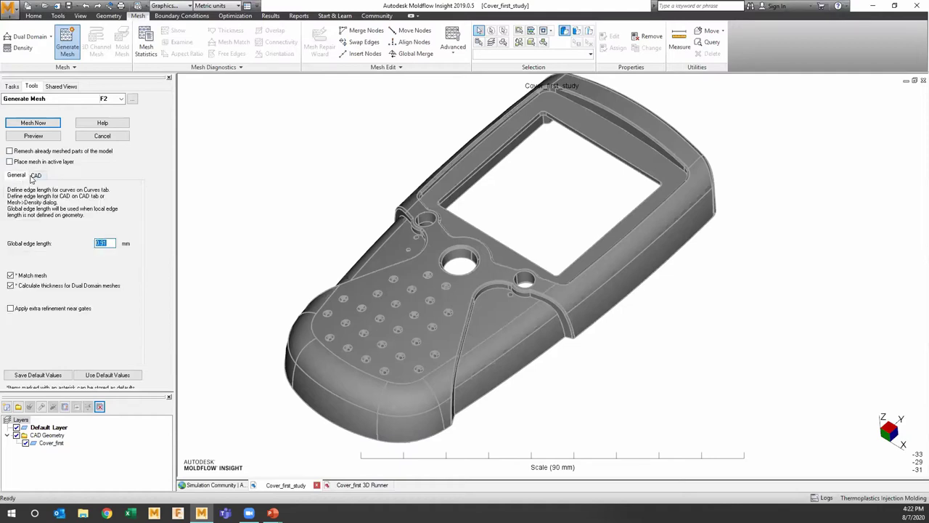
{"action": "left_click", "coordinate": [42, 176]}
{"action": "double_click", "coordinate": [108, 244]}
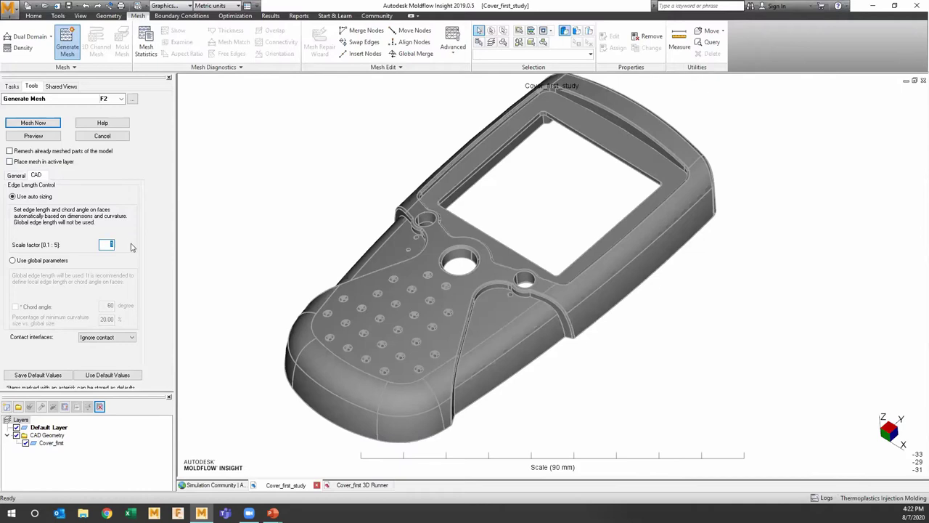
Try auto-sizing scale factors of 0.75 and 1.5 for the CAD mesh
{"action": "type", "text": ".75"}
{"action": "left_click_drag", "start_coordinate": [102, 244], "coordinate": [125, 243]}
{"action": "type", "text": "1.5"}
{"action": "left_click_drag", "start_coordinate": [102, 244], "coordinate": [123, 245]}
{"action": "left_click", "coordinate": [104, 245]}
{"action": "left_click_drag", "start_coordinate": [103, 245], "coordinate": [133, 246]}
Try global parameters for edge length control, review the global edge length, return to auto sizing, and cancel mesh generation
{"action": "left_click", "coordinate": [26, 265]}
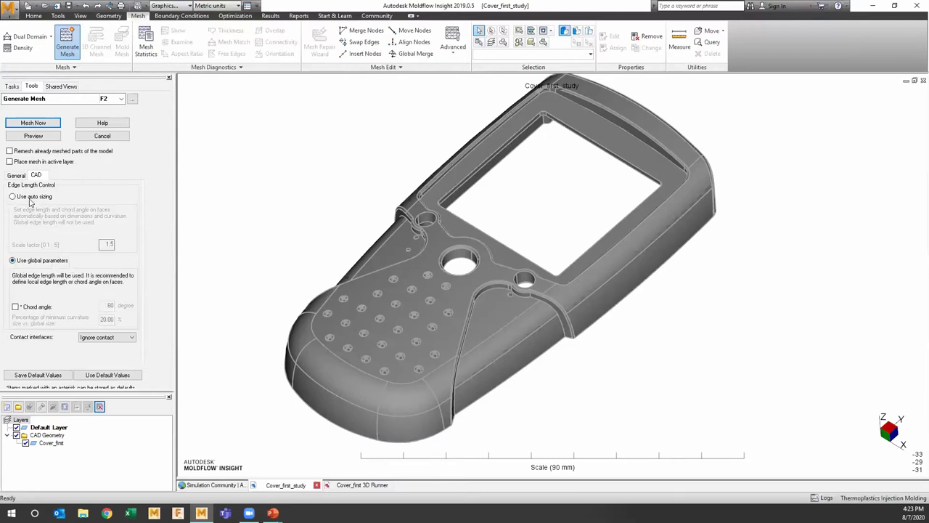
{"action": "left_click", "coordinate": [18, 176]}
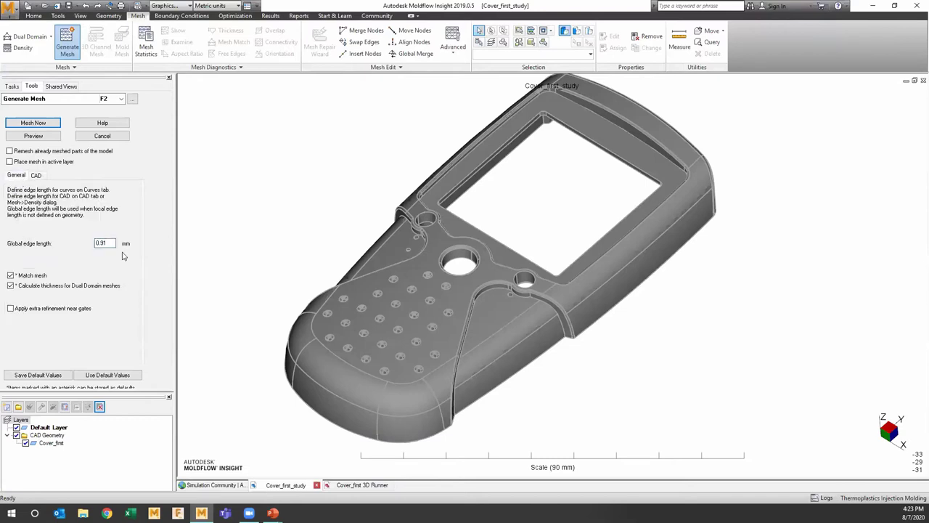
{"action": "left_click_drag", "start_coordinate": [113, 243], "coordinate": [82, 244]}
{"action": "left_click", "coordinate": [41, 176]}
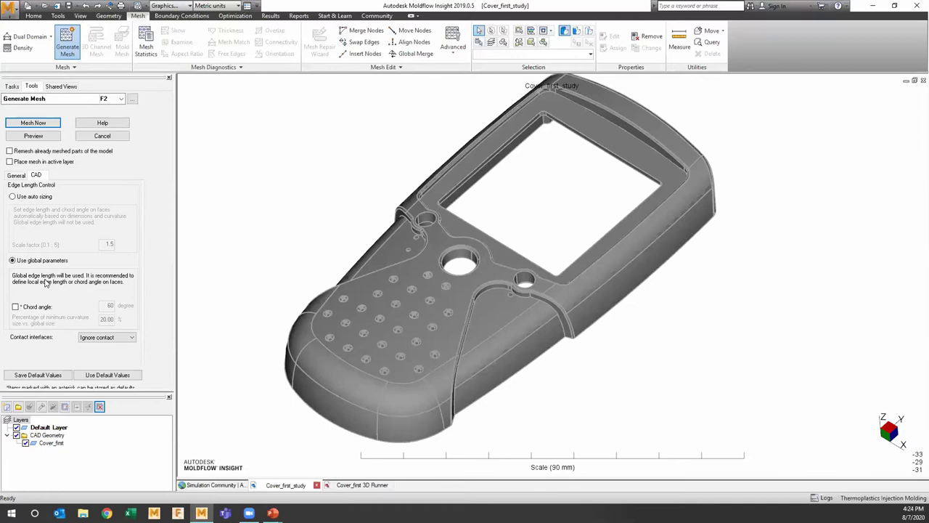
{"action": "left_click", "coordinate": [17, 177]}
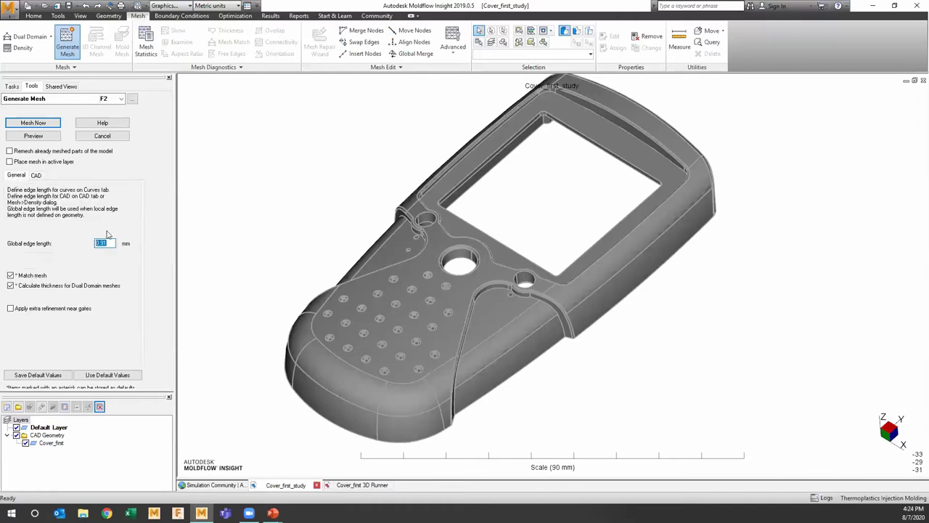
{"action": "left_click", "coordinate": [37, 176]}
{"action": "left_click", "coordinate": [25, 198]}
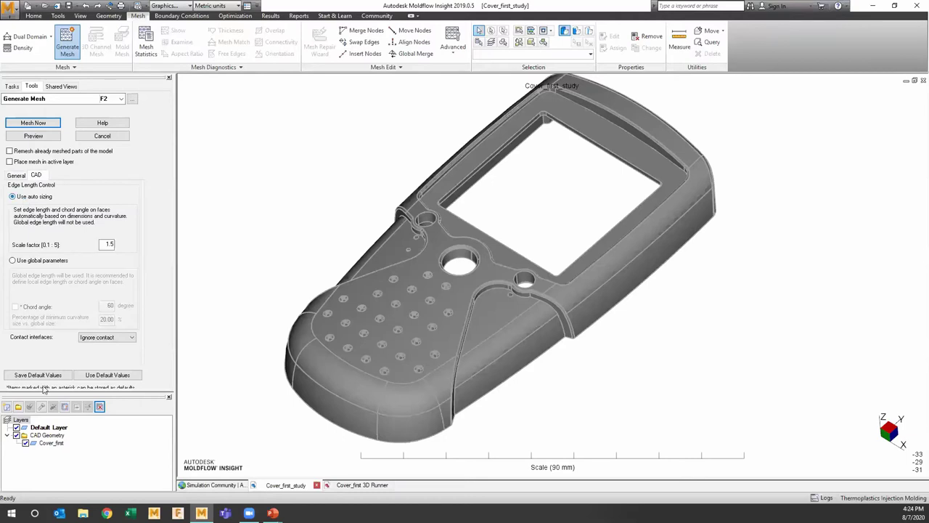
{"action": "left_click", "coordinate": [103, 137]}
Open the Cover_first DD study and view its Dual Domain mesh from the side
{"action": "double_click", "coordinate": [84, 113]}
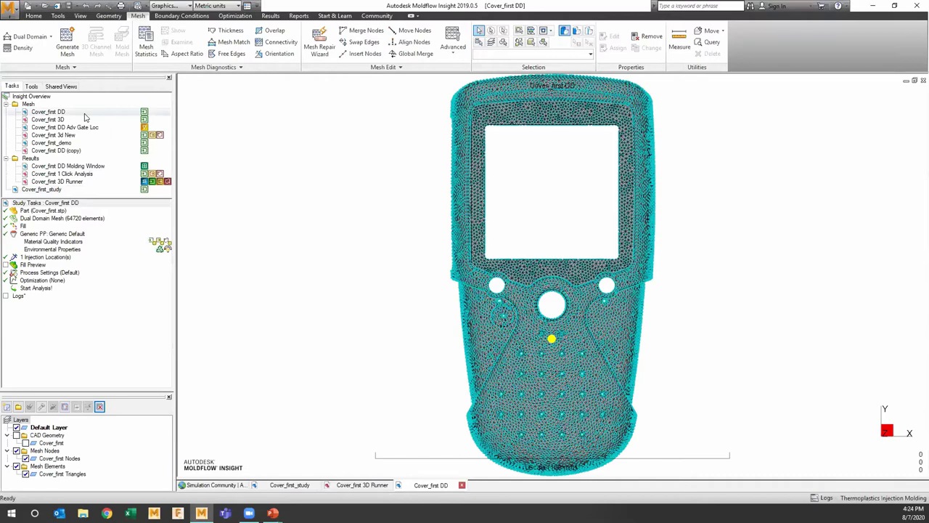
{"action": "middle_click_drag", "start_coordinate": [520, 344], "coordinate": [527, 316]}
{"action": "scroll", "coordinate": [512, 305], "scroll_direction": "up", "scroll_amount": 5}
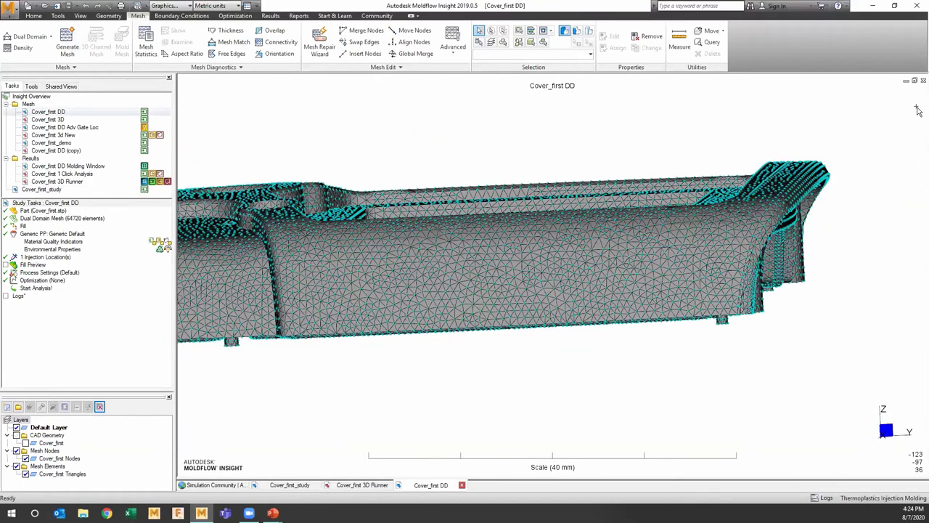
Delete the mesh at the screen-opening end of the cover and examine the exposed cross-section
{"action": "mouse_move", "coordinate": [544, 234]}
{"action": "middle_mouse_down"}
{"action": "mouse_move", "coordinate": [558, 230]}
{"action": "mouse_move", "coordinate": [519, 274]}
{"action": "middle_mouse_up"}
{"action": "left_click_drag", "start_coordinate": [665, 176], "coordinate": [533, 390]}
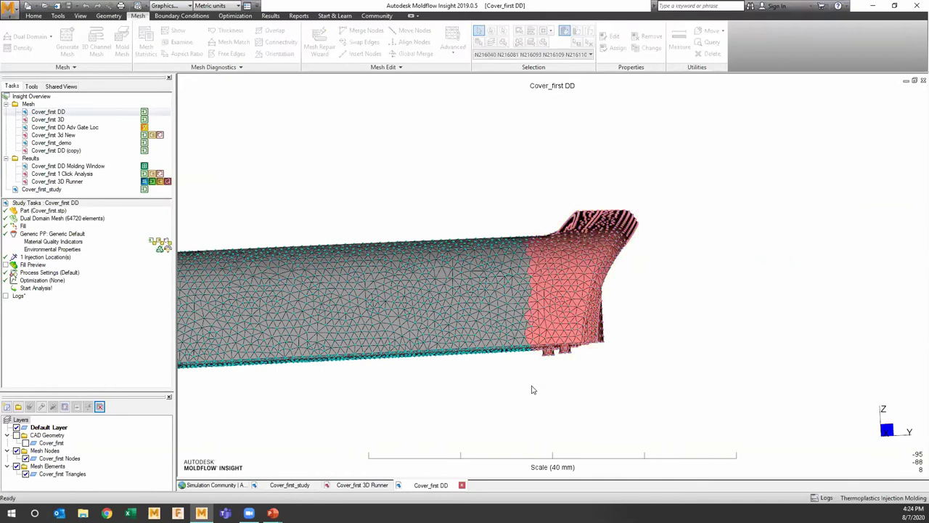
{"action": "left_click", "coordinate": [523, 225]}
{"action": "middle_click_drag", "start_coordinate": [617, 356], "coordinate": [507, 239]}
{"action": "scroll", "coordinate": [418, 240], "scroll_direction": "up", "scroll_amount": 5}
{"action": "middle_click_drag", "start_coordinate": [442, 225], "coordinate": [551, 246]}
{"action": "middle_click_drag", "start_coordinate": [463, 274], "coordinate": [605, 300]}
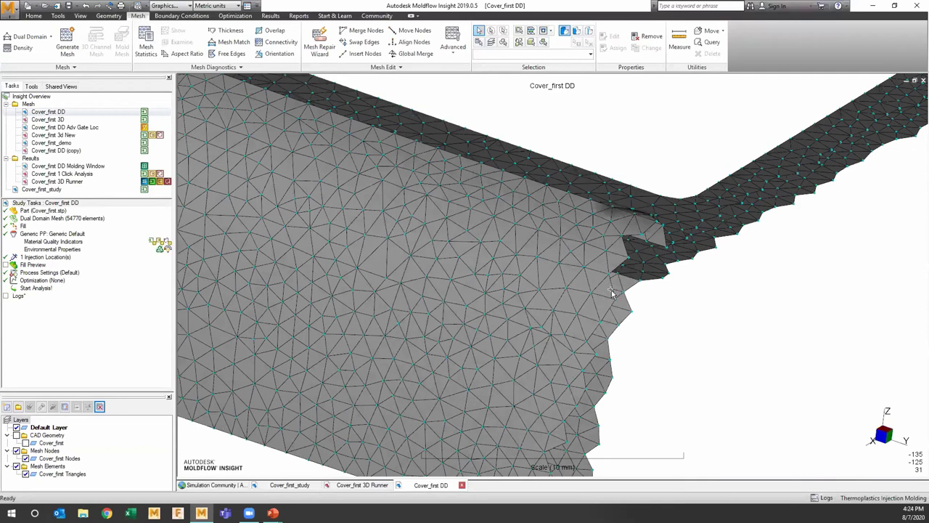
Select individual triangles along the cut edge, and undo the mesh deletion
{"action": "left_click", "coordinate": [628, 313]}
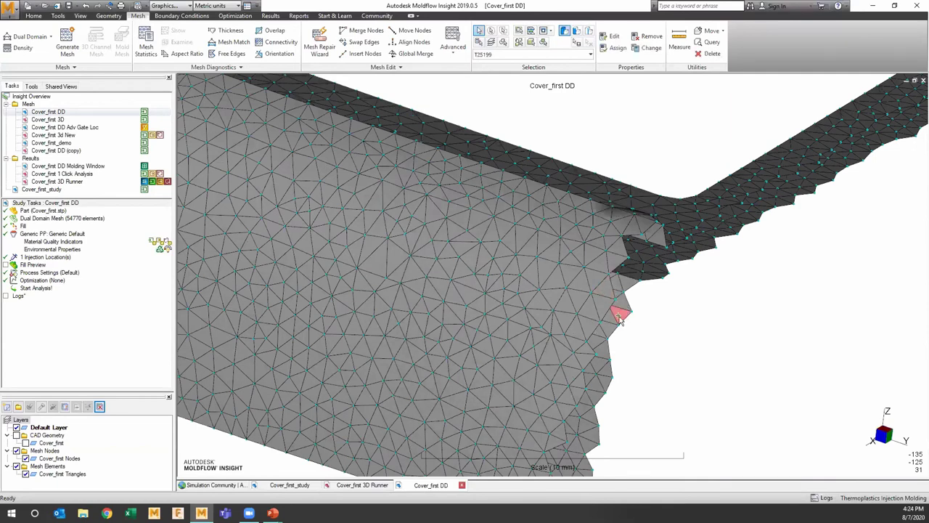
{"action": "left_click", "coordinate": [607, 308], "text": "ctrl"}
{"action": "left_click", "coordinate": [600, 333], "text": "ctrl"}
{"action": "key", "text": "ctrl+z"}
{"action": "scroll", "coordinate": [619, 145], "scroll_direction": "down", "scroll_amount": 5}
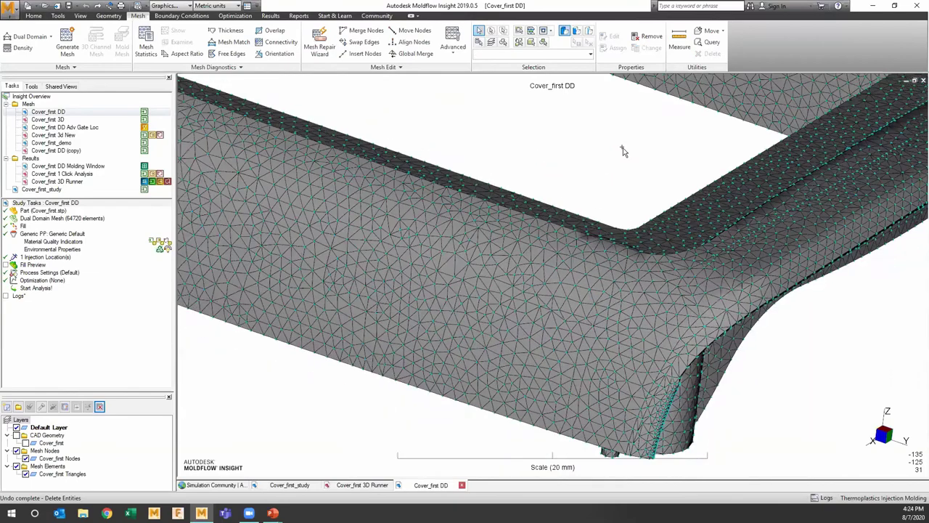
{"action": "scroll", "coordinate": [589, 161], "scroll_direction": "down", "scroll_amount": 3}
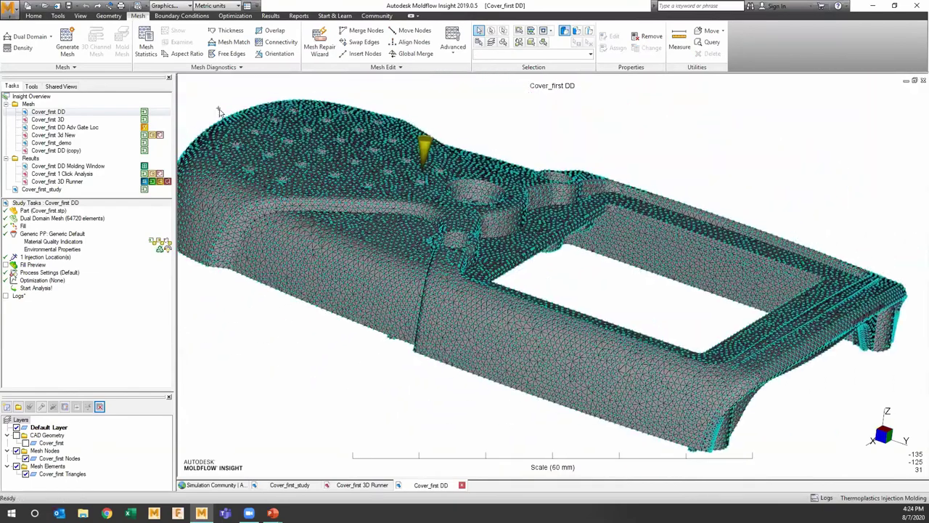
Produce the mesh statistics report for the triangle elements and read down to the match percentages
{"action": "left_click", "coordinate": [146, 49]}
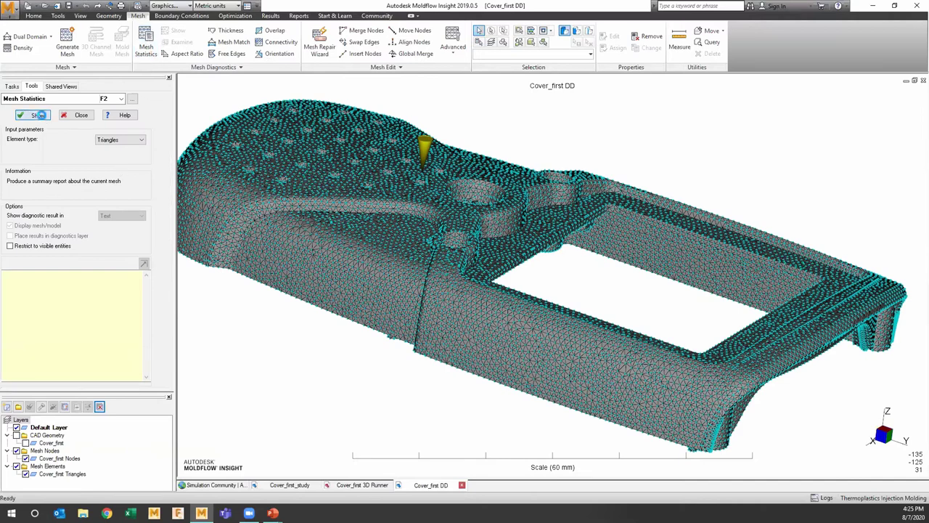
{"action": "left_click", "coordinate": [38, 115]}
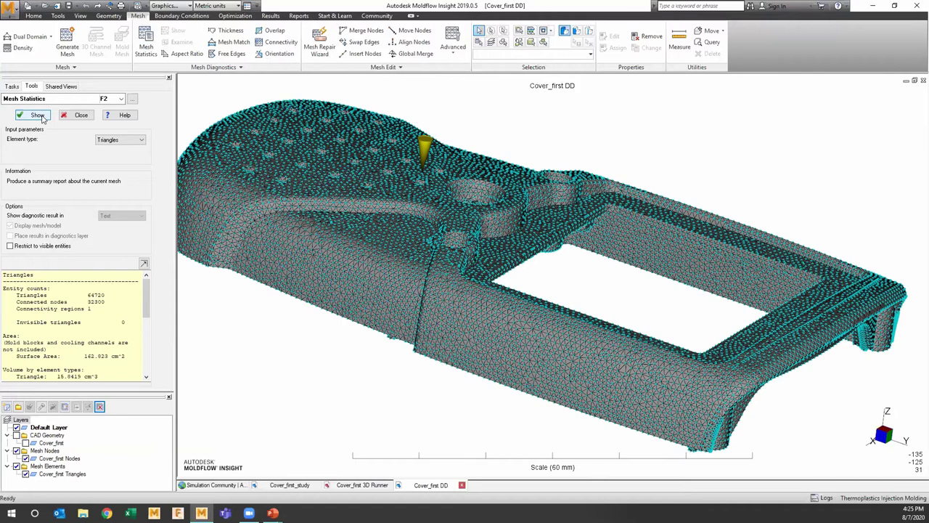
{"action": "scroll", "coordinate": [146, 289], "scroll_direction": "down", "scroll_amount": 10}
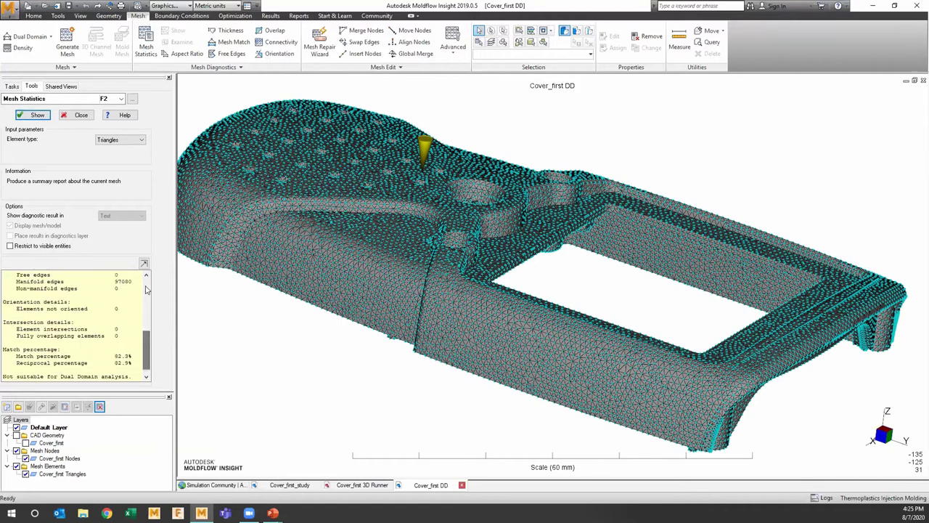
Review the mesh statistics in a separate Mesh Information window, and close the report and Mesh Statistics
{"action": "left_click", "coordinate": [144, 262]}
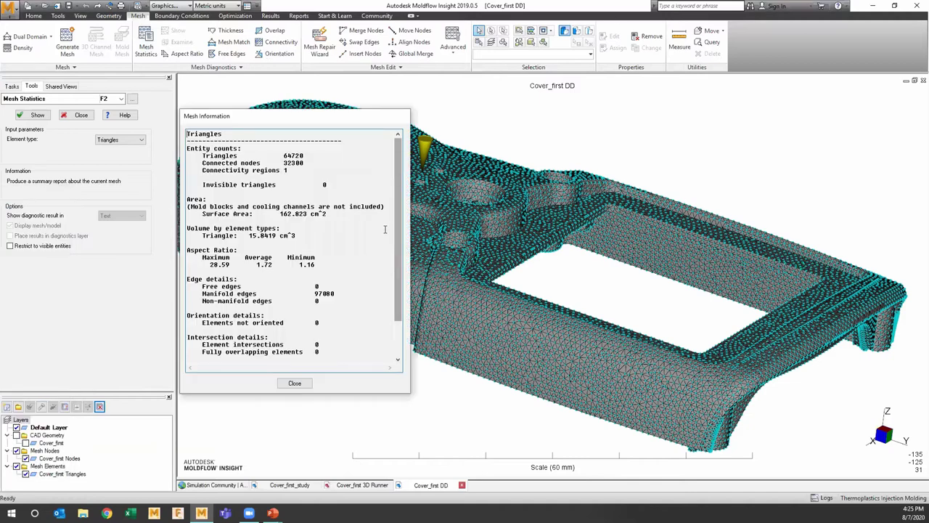
{"action": "scroll", "coordinate": [331, 203], "scroll_direction": "down", "scroll_amount": 2}
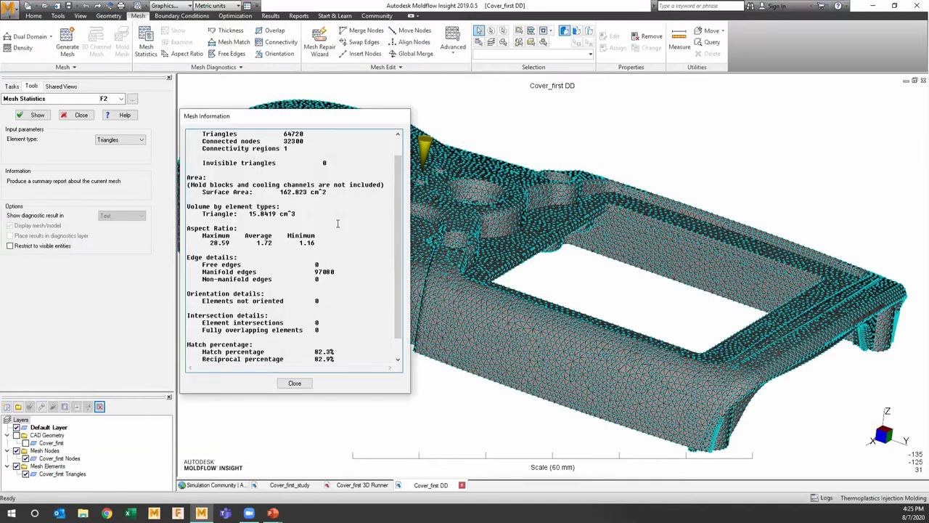
{"action": "scroll", "coordinate": [337, 224], "scroll_direction": "up", "scroll_amount": 2}
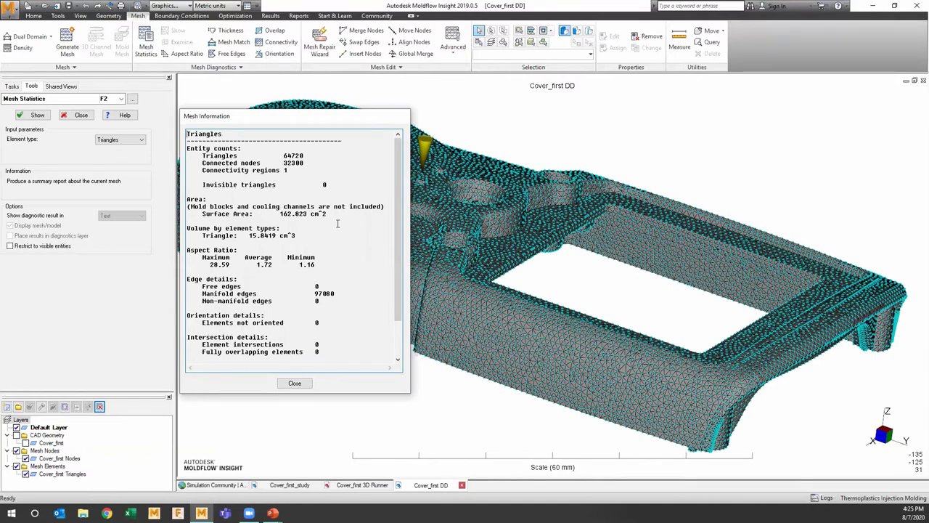
{"action": "left_click", "coordinate": [295, 383]}
{"action": "left_click", "coordinate": [81, 115]}
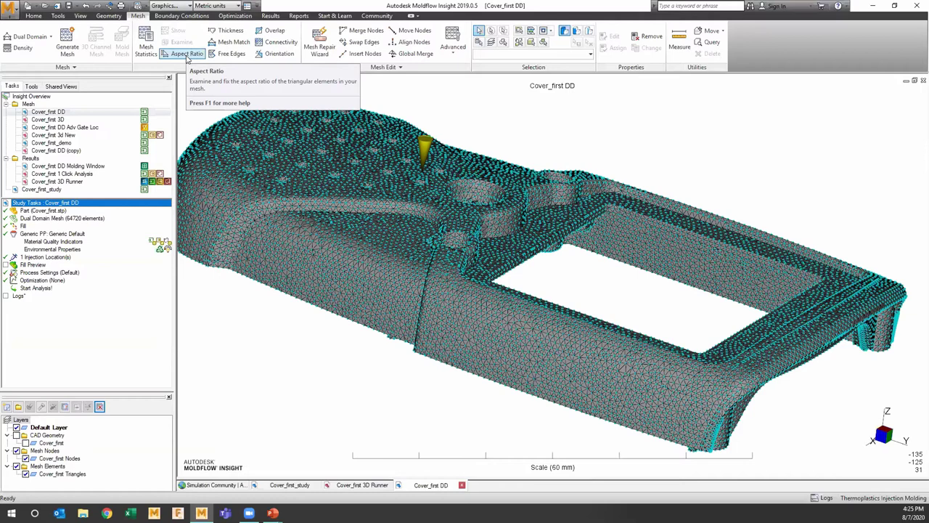
Display the aspect ratio diagnostic on the mesh with a minimum of 20 and the Standard definition
{"action": "left_click", "coordinate": [188, 55]}
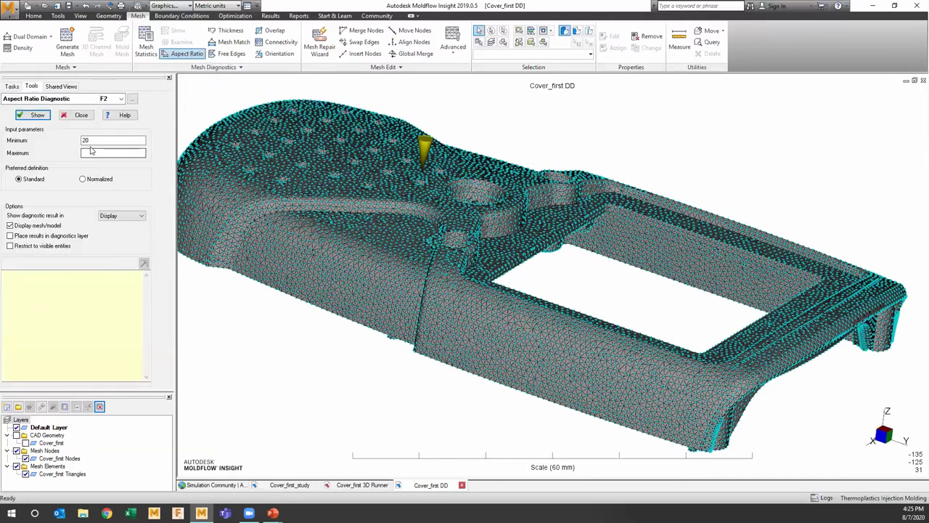
{"action": "left_click", "coordinate": [35, 115]}
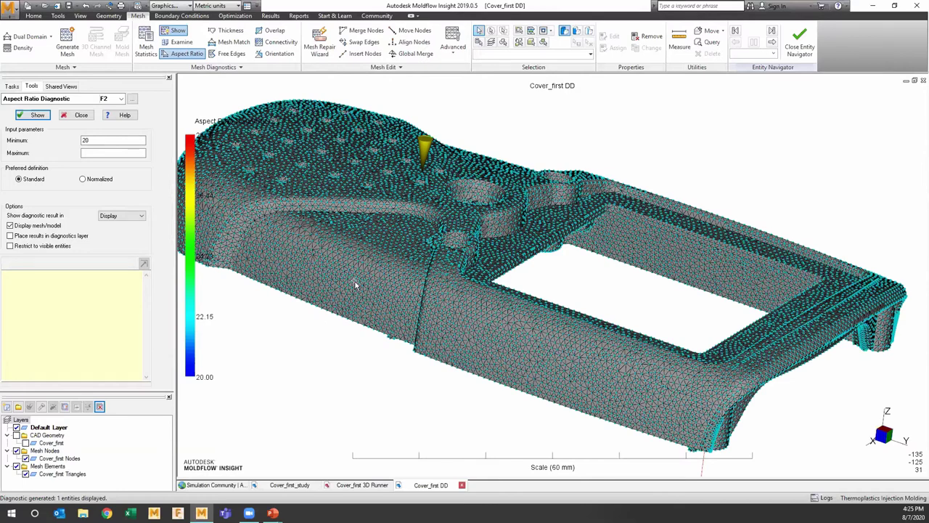
{"action": "scroll", "coordinate": [353, 286], "scroll_direction": "up", "scroll_amount": 4}
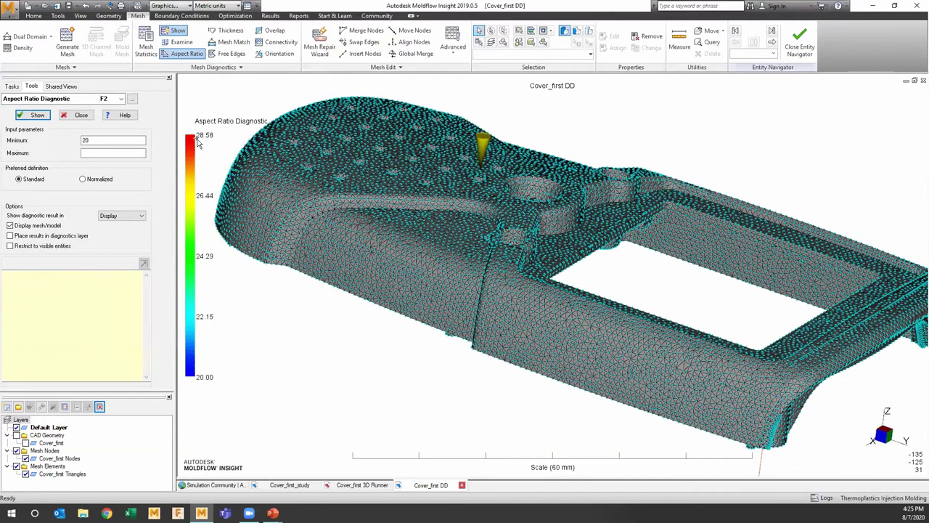
{"action": "left_click", "coordinate": [35, 115]}
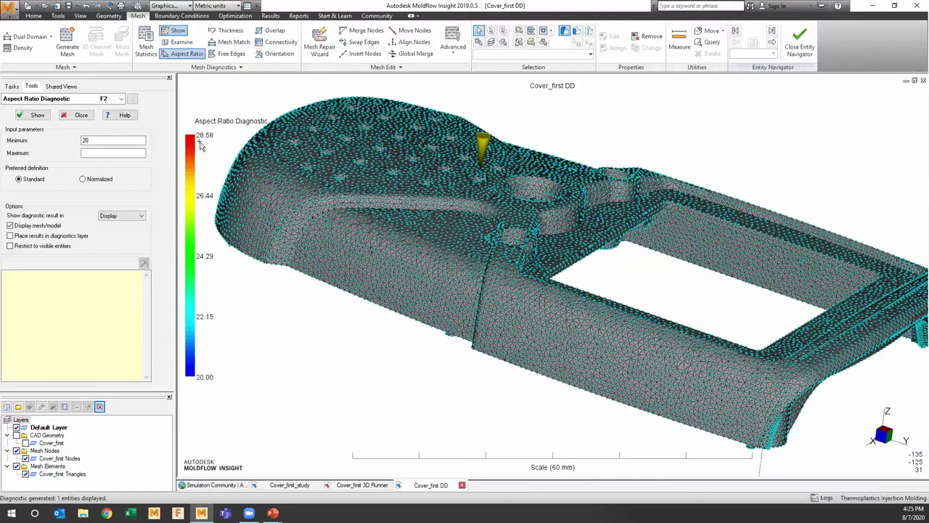
Locate the triangle flagged for high aspect ratio using the Entity Navigator and examine it up close
{"action": "scroll", "coordinate": [456, 265], "scroll_direction": "down", "scroll_amount": 2}
{"action": "scroll", "coordinate": [460, 243], "scroll_direction": "down", "scroll_amount": 2}
{"action": "middle_click_drag", "start_coordinate": [518, 286], "coordinate": [523, 218]}
{"action": "scroll", "coordinate": [521, 211], "scroll_direction": "up", "scroll_amount": 3}
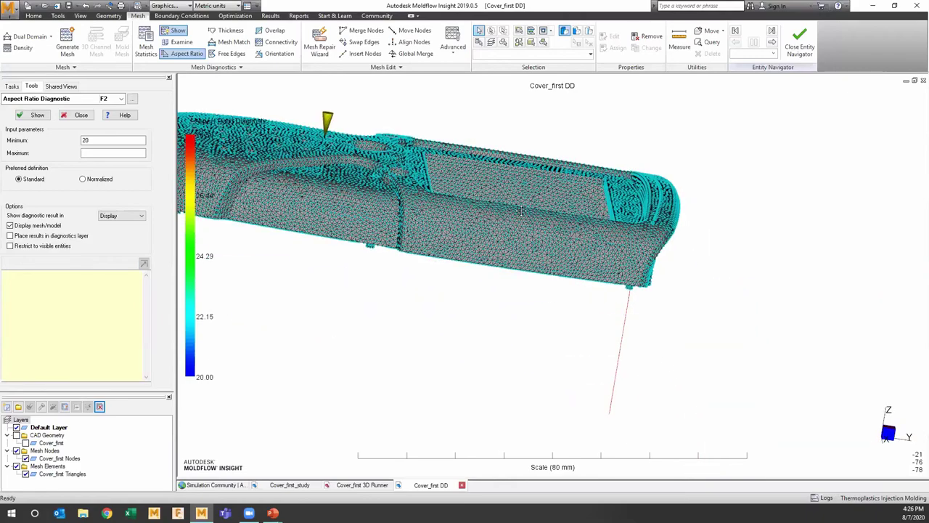
{"action": "mouse_move", "coordinate": [633, 363]}
{"action": "middle_mouse_down"}
{"action": "mouse_move", "coordinate": [585, 298]}
{"action": "mouse_move", "coordinate": [596, 375]}
{"action": "middle_mouse_up"}
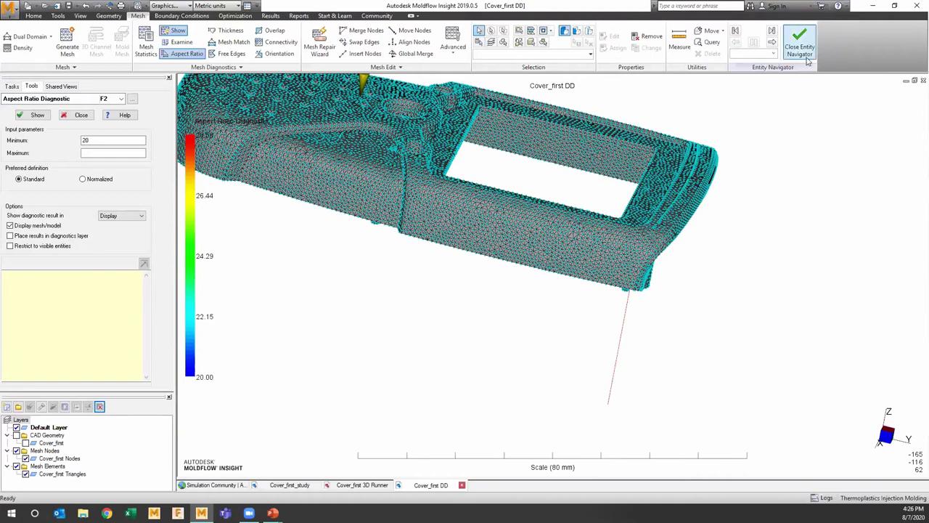
{"action": "left_click", "coordinate": [772, 44]}
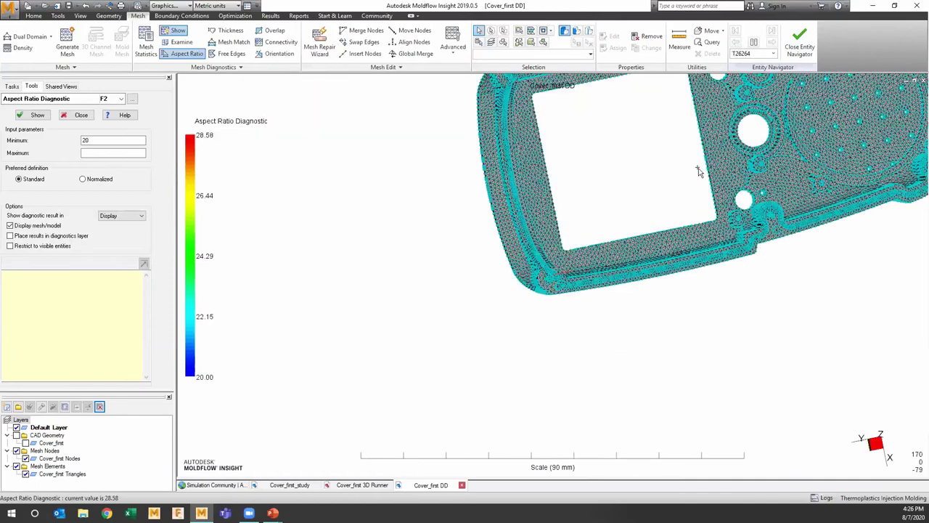
{"action": "middle_click_drag", "start_coordinate": [625, 276], "coordinate": [559, 254]}
{"action": "scroll", "coordinate": [590, 262], "scroll_direction": "up", "scroll_amount": 10}
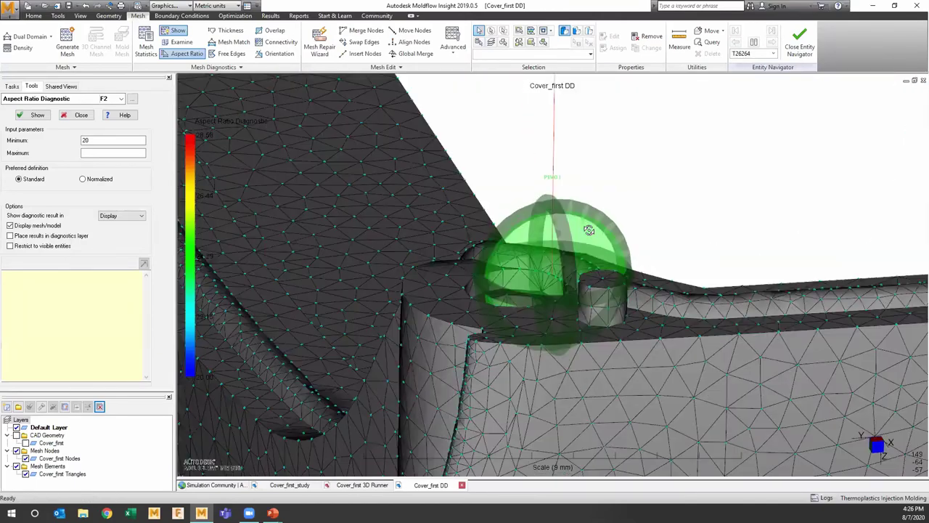
{"action": "scroll", "coordinate": [605, 255], "scroll_direction": "up", "scroll_amount": 10}
{"action": "middle_click_drag", "start_coordinate": [578, 285], "coordinate": [530, 296]}
{"action": "scroll", "coordinate": [559, 289], "scroll_direction": "up", "scroll_amount": 4}
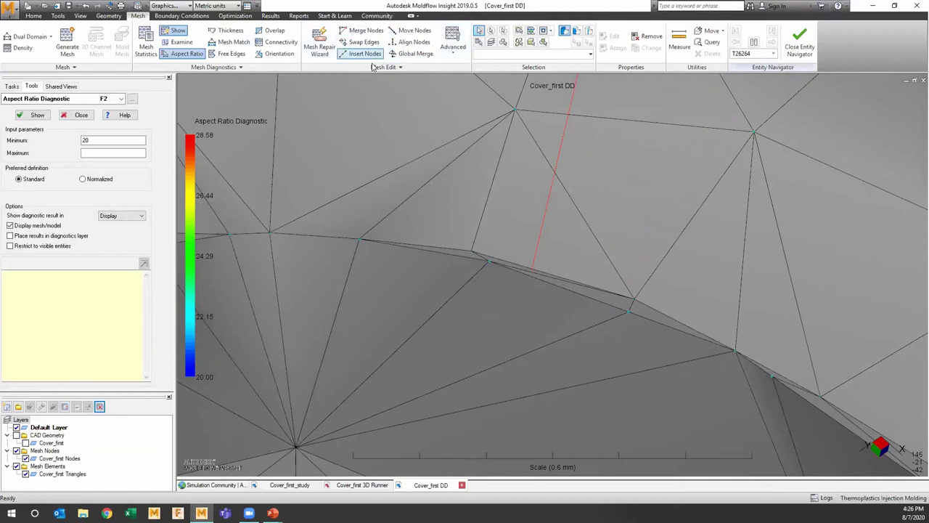
Merge node N110746 into node N110725 at the flagged triangle and inspect the surrounding mesh
{"action": "left_click", "coordinate": [366, 31]}
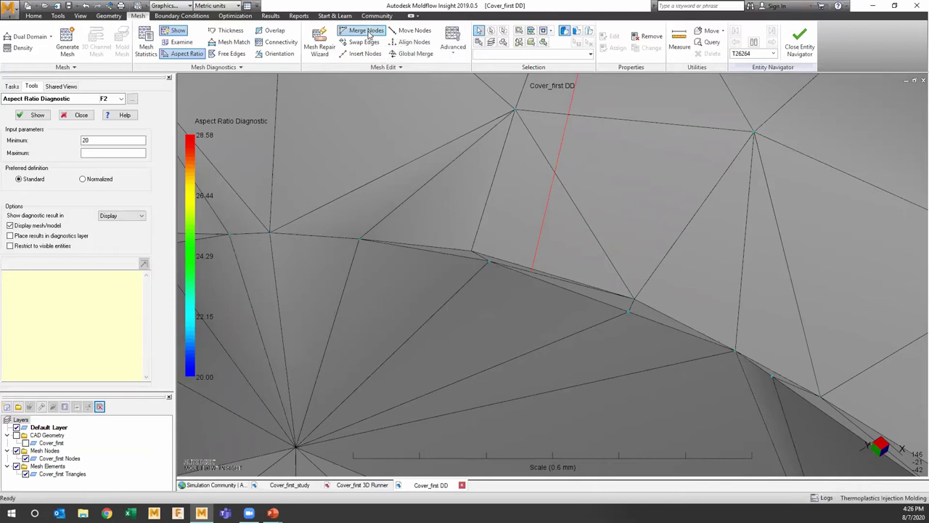
{"action": "left_click", "coordinate": [473, 251]}
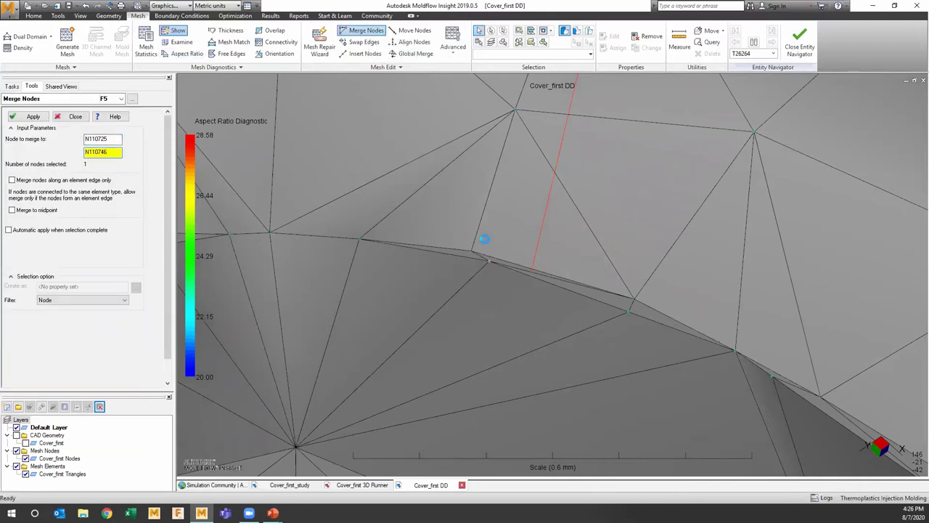
{"action": "scroll", "coordinate": [558, 303], "scroll_direction": "down", "scroll_amount": 6}
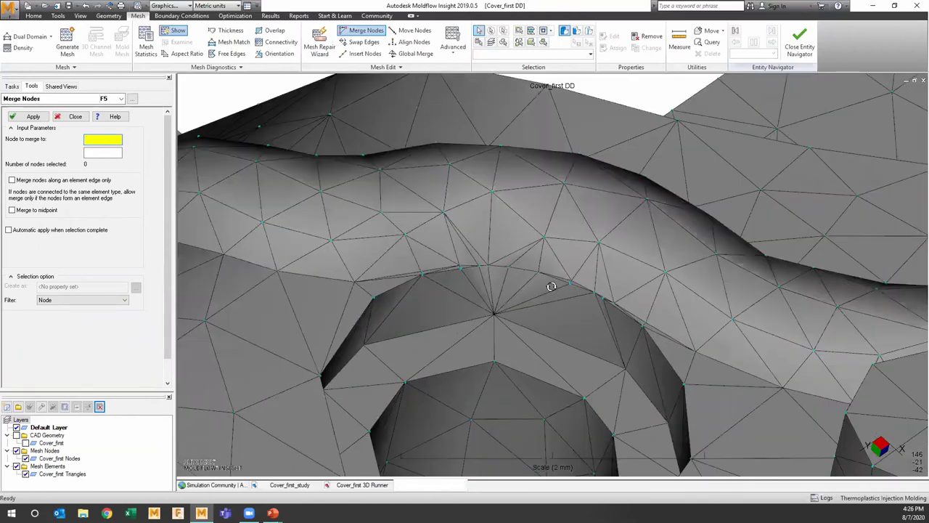
{"action": "middle_click_drag", "start_coordinate": [551, 287], "coordinate": [545, 269]}
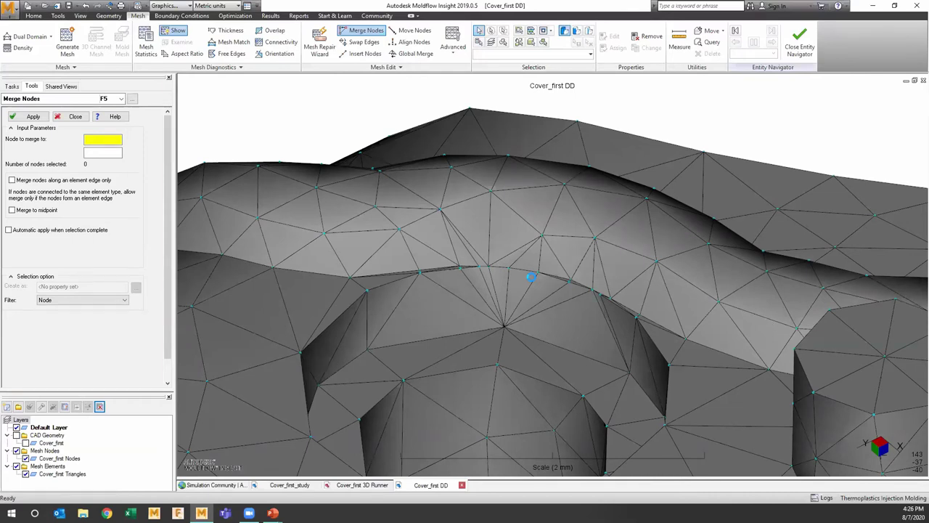
{"action": "mouse_move", "coordinate": [507, 283]}
{"action": "middle_mouse_down"}
{"action": "mouse_move", "coordinate": [591, 301]}
{"action": "mouse_move", "coordinate": [512, 298]}
{"action": "mouse_move", "coordinate": [514, 311]}
{"action": "middle_mouse_up"}
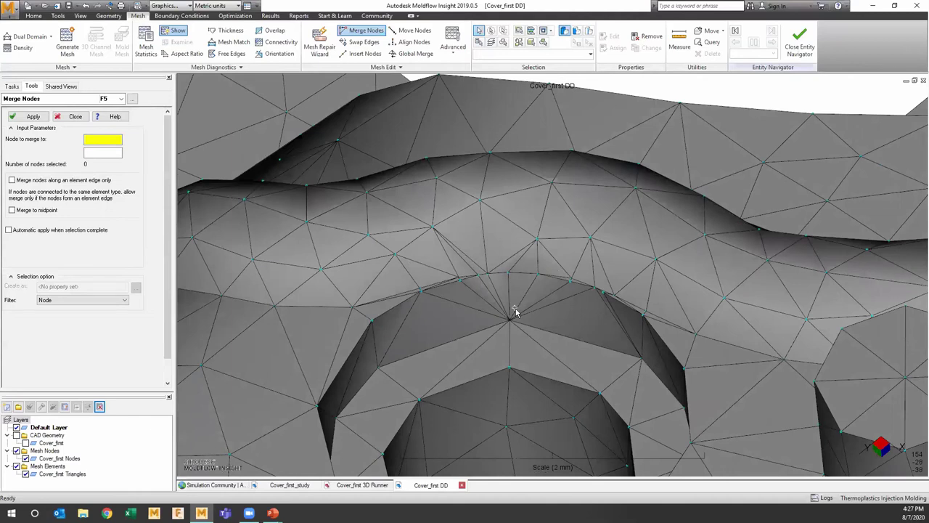
{"action": "scroll", "coordinate": [515, 311], "scroll_direction": "down", "scroll_amount": 8}
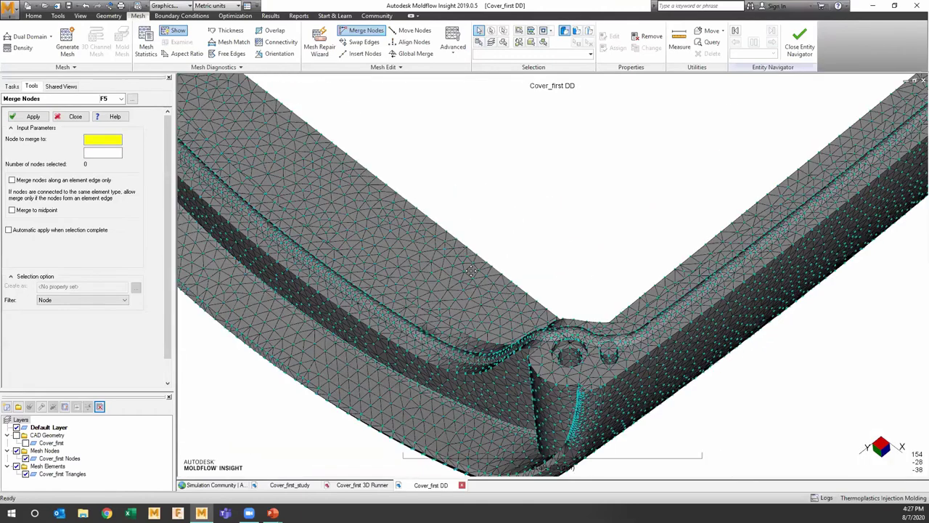
Display the thickness diagnostic on the mesh for the range 0 to 1000 mm
{"action": "left_click", "coordinate": [230, 31]}
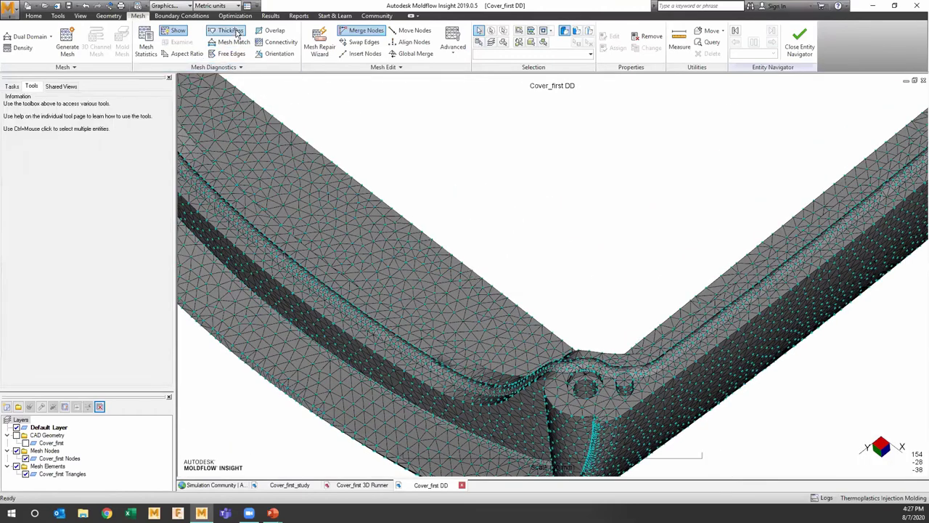
{"action": "left_click", "coordinate": [38, 116]}
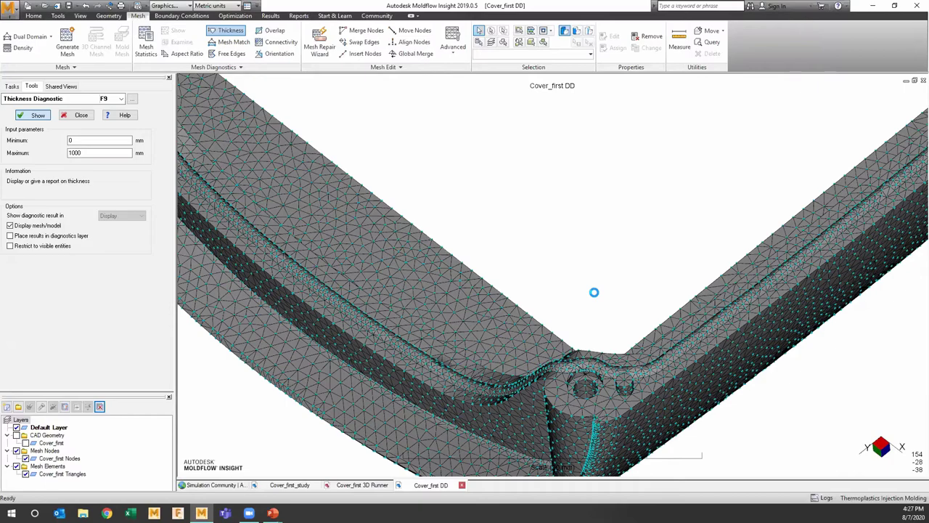
{"action": "middle_click_drag", "start_coordinate": [535, 269], "coordinate": [409, 263]}
{"action": "scroll", "coordinate": [441, 267], "scroll_direction": "up", "scroll_amount": 3}
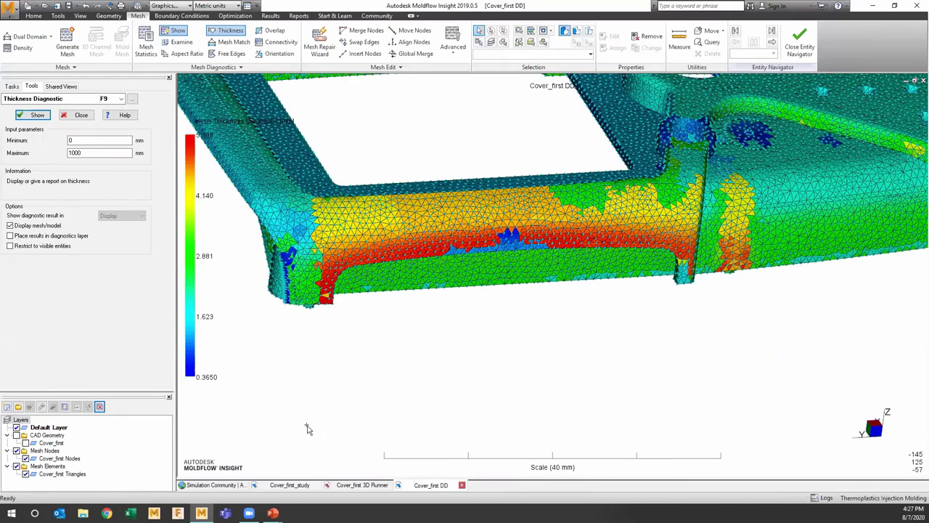
Hide the Cover_first Nodes layer and examine the thickness colours along the side wall, outside and inside
{"action": "left_click", "coordinate": [26, 458]}
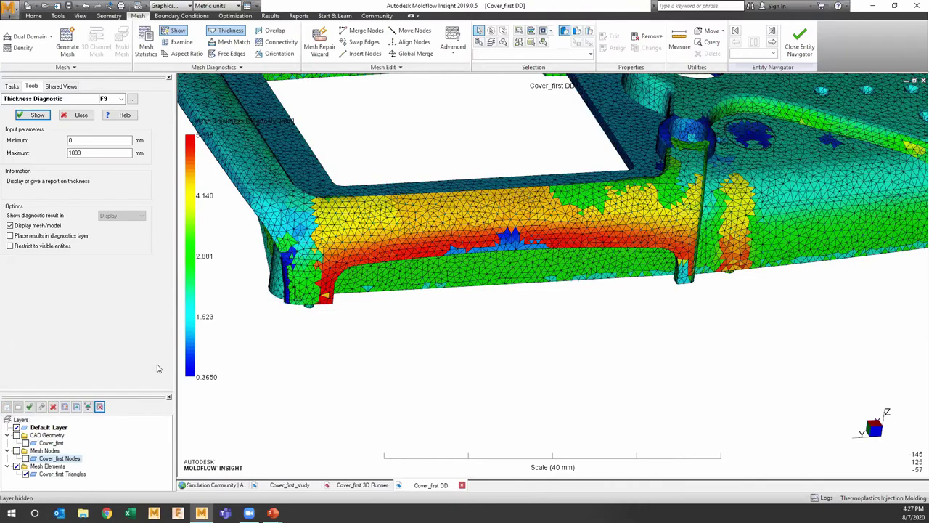
{"action": "mouse_move", "coordinate": [476, 254]}
{"action": "middle_mouse_down"}
{"action": "mouse_move", "coordinate": [483, 335]}
{"action": "mouse_move", "coordinate": [519, 333]}
{"action": "mouse_move", "coordinate": [549, 238]}
{"action": "mouse_move", "coordinate": [556, 239]}
{"action": "middle_mouse_up"}
{"action": "scroll", "coordinate": [557, 239], "scroll_direction": "up", "scroll_amount": 5}
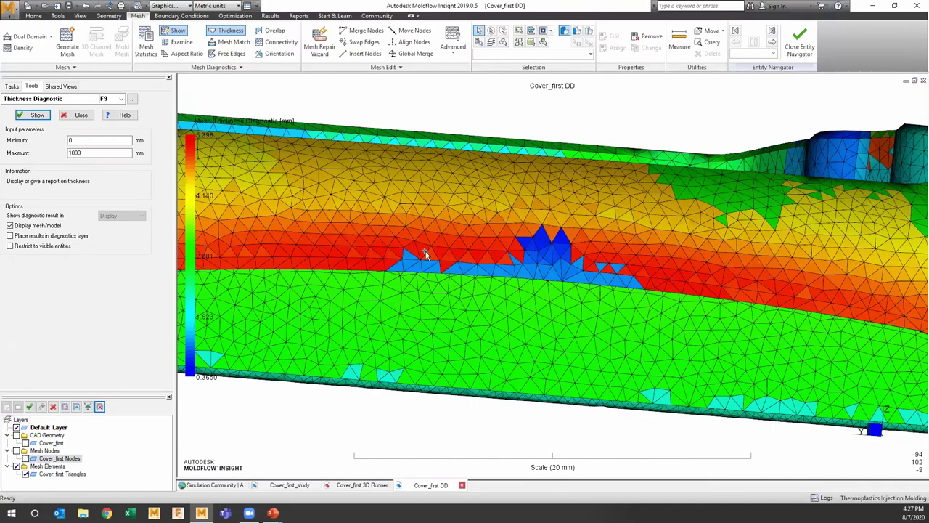
{"action": "mouse_move", "coordinate": [552, 291]}
{"action": "middle_mouse_down"}
{"action": "mouse_move", "coordinate": [570, 182]}
{"action": "mouse_move", "coordinate": [535, 326]}
{"action": "mouse_move", "coordinate": [550, 332]}
{"action": "mouse_move", "coordinate": [552, 269]}
{"action": "middle_mouse_up"}
{"action": "scroll", "coordinate": [550, 332], "scroll_direction": "up", "scroll_amount": 4}
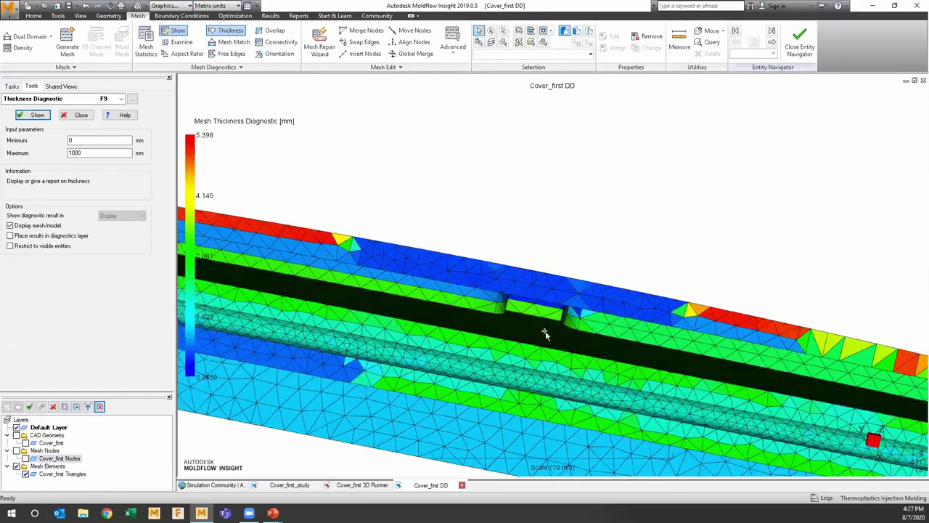
Examine the thickness colours around the side wall notch from inside and outside, and along the rest of the cover
{"action": "mouse_move", "coordinate": [548, 355]}
{"action": "middle_mouse_down"}
{"action": "mouse_move", "coordinate": [529, 326]}
{"action": "mouse_move", "coordinate": [492, 338]}
{"action": "middle_mouse_up"}
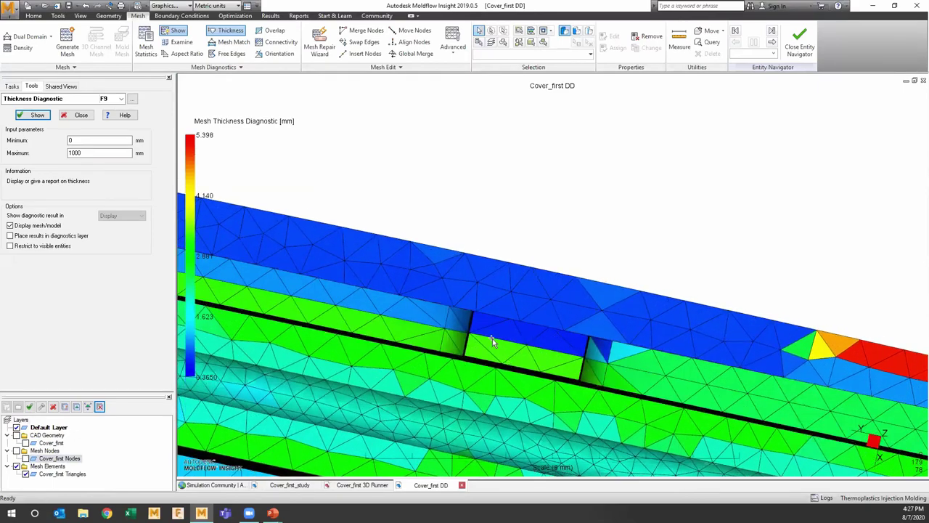
{"action": "middle_click_drag", "start_coordinate": [514, 243], "coordinate": [527, 366]}
{"action": "scroll", "coordinate": [527, 363], "scroll_direction": "down", "scroll_amount": 3}
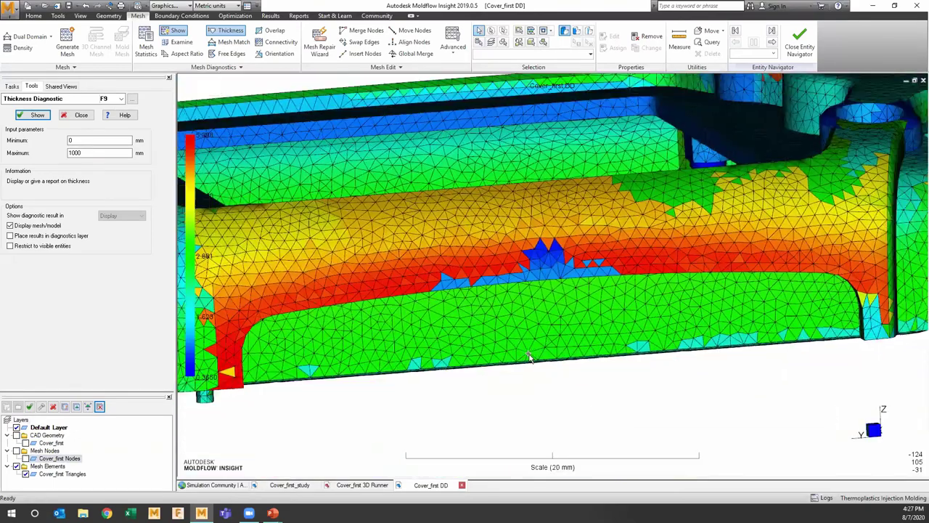
{"action": "mouse_move", "coordinate": [538, 292]}
{"action": "middle_mouse_down"}
{"action": "mouse_move", "coordinate": [504, 196]}
{"action": "mouse_move", "coordinate": [504, 145]}
{"action": "mouse_move", "coordinate": [541, 265]}
{"action": "mouse_move", "coordinate": [523, 244]}
{"action": "mouse_move", "coordinate": [522, 311]}
{"action": "middle_mouse_up"}
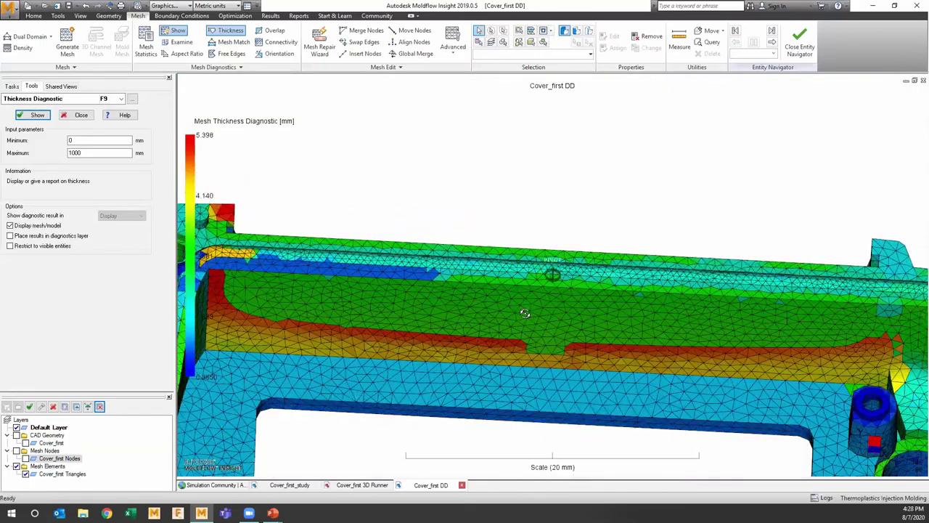
{"action": "scroll", "coordinate": [525, 315], "scroll_direction": "down", "scroll_amount": 4}
{"action": "mouse_move", "coordinate": [477, 271]}
{"action": "middle_mouse_down"}
{"action": "mouse_move", "coordinate": [475, 395]}
{"action": "mouse_move", "coordinate": [475, 369]}
{"action": "mouse_move", "coordinate": [625, 259]}
{"action": "mouse_move", "coordinate": [581, 348]}
{"action": "middle_mouse_up"}
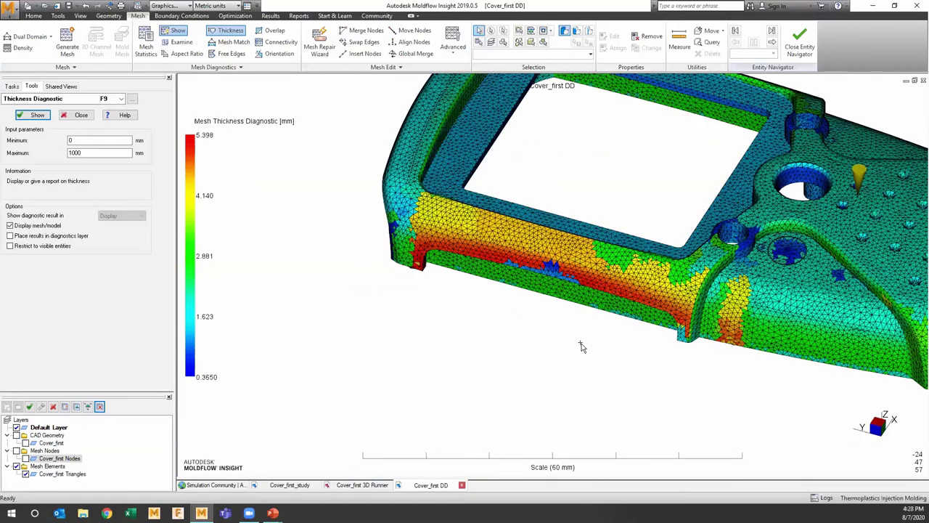
{"action": "middle_click_drag", "start_coordinate": [714, 268], "coordinate": [348, 290]}
{"action": "scroll", "coordinate": [357, 326], "scroll_direction": "up", "scroll_amount": 3}
{"action": "mouse_move", "coordinate": [358, 326]}
{"action": "middle_mouse_down"}
{"action": "mouse_move", "coordinate": [504, 321]}
{"action": "mouse_move", "coordinate": [511, 265]}
{"action": "mouse_move", "coordinate": [615, 270]}
{"action": "mouse_move", "coordinate": [576, 370]}
{"action": "middle_mouse_up"}
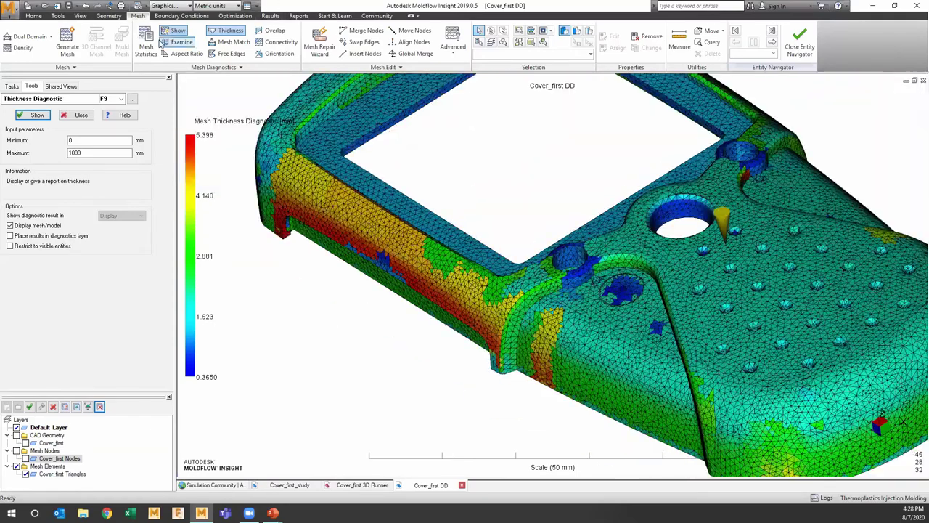
Generate the triangle mesh statistics and review the match percentages and the Dual Domain suitability statement at the end of the report
{"action": "left_click", "coordinate": [146, 46]}
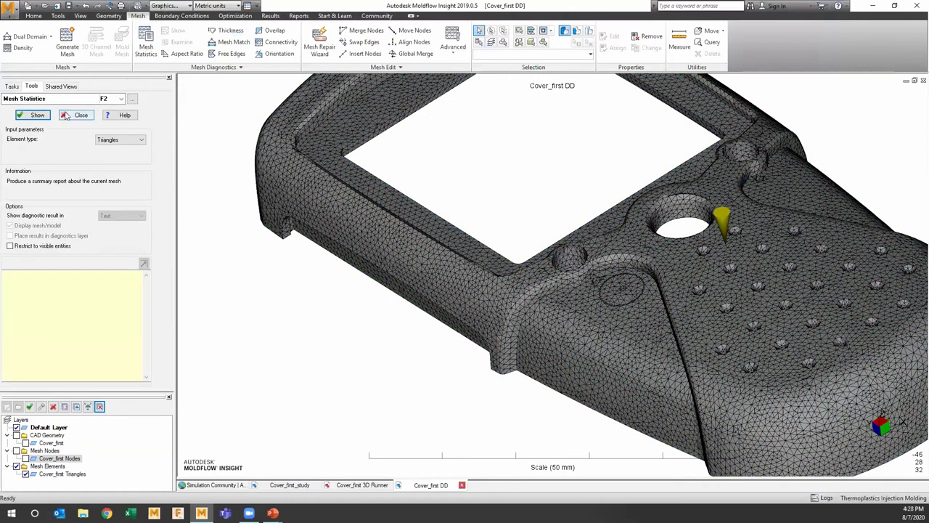
{"action": "left_click", "coordinate": [44, 115]}
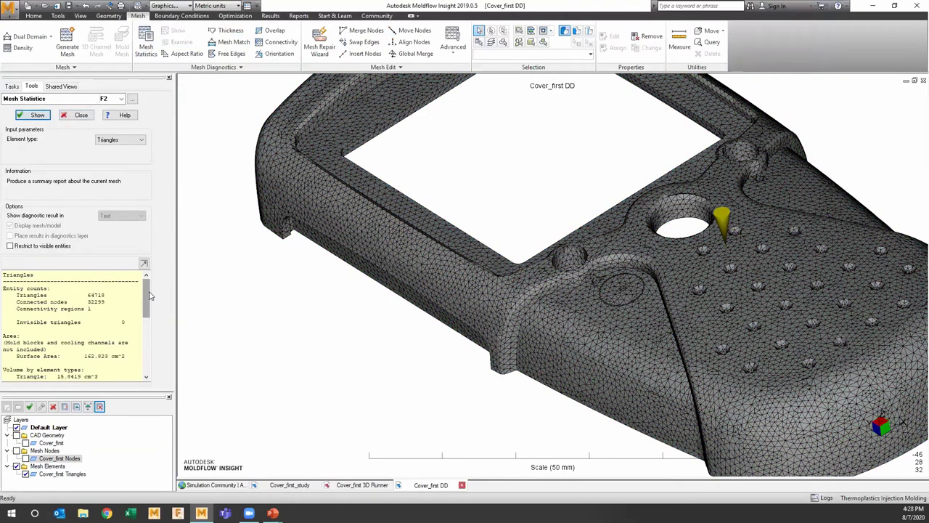
{"action": "left_click_drag", "start_coordinate": [147, 294], "coordinate": [148, 371]}
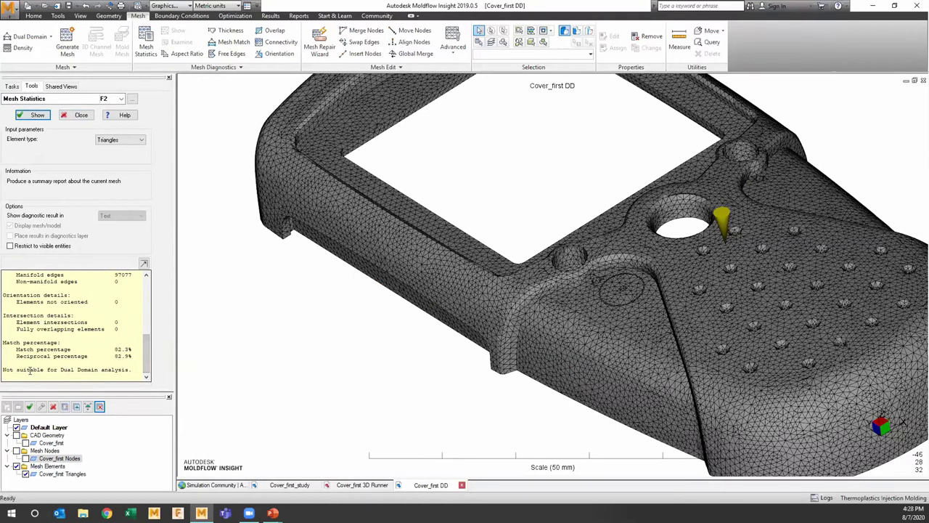
{"action": "left_click_drag", "start_coordinate": [5, 371], "coordinate": [143, 369]}
{"action": "left_click", "coordinate": [136, 369]}
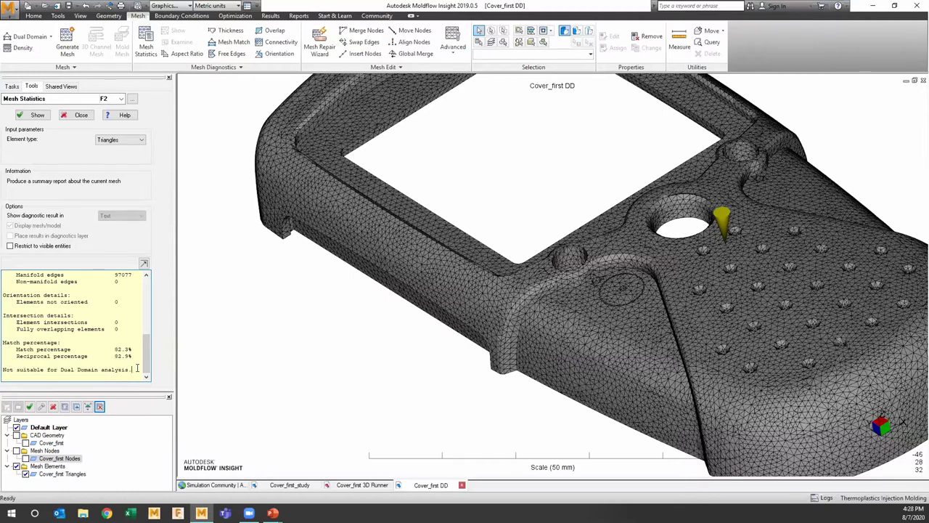
{"action": "left_click", "coordinate": [82, 115]}
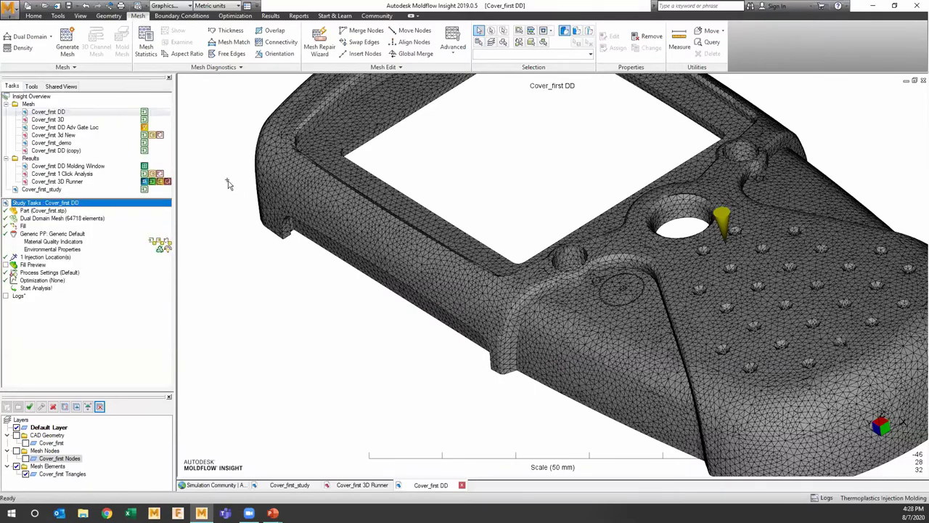
{"action": "middle_click_drag", "start_coordinate": [478, 215], "coordinate": [551, 337]}
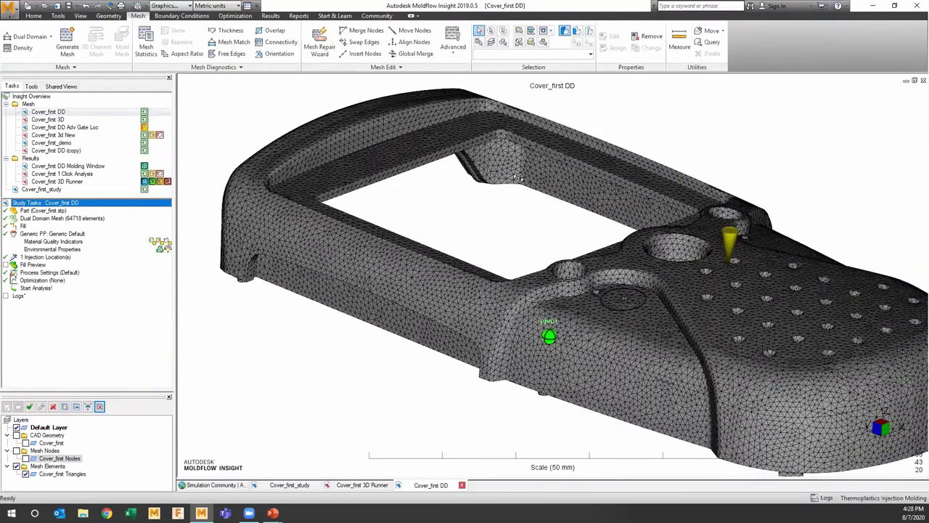
{"action": "scroll", "coordinate": [517, 254], "scroll_direction": "up", "scroll_amount": 1}
{"action": "scroll", "coordinate": [517, 253], "scroll_direction": "down", "scroll_amount": 2}
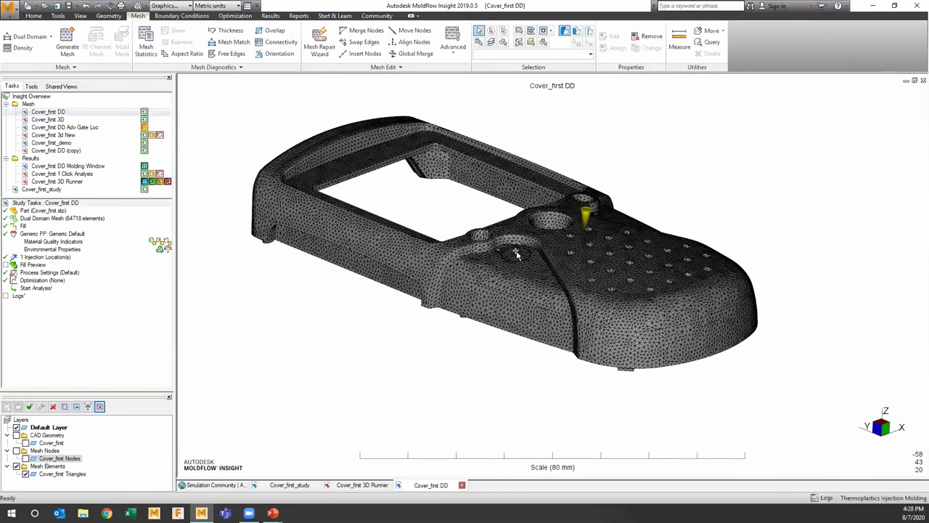
Open the Cover_first 3D study and display the Cover_first Tetras layer instead of the Cover_first CAD geometry
{"action": "left_click", "coordinate": [92, 120]}
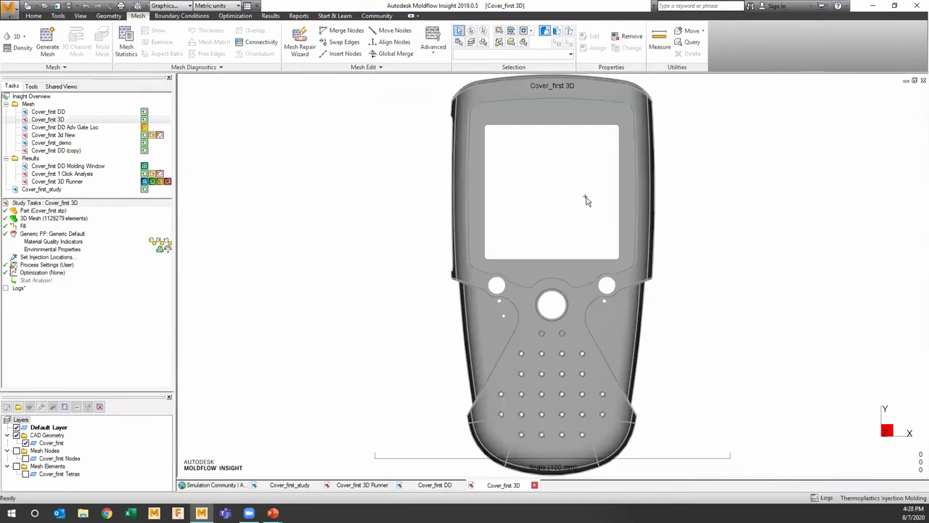
{"action": "left_click", "coordinate": [26, 474]}
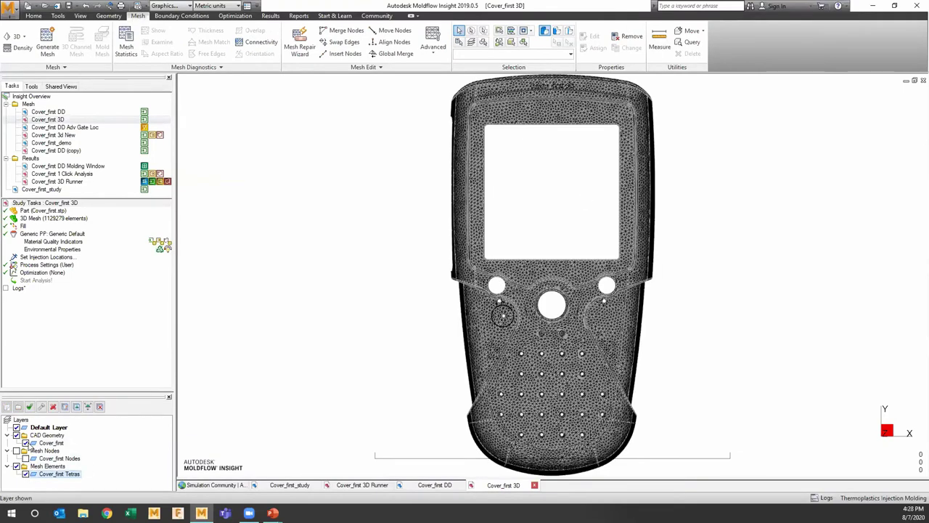
{"action": "left_click", "coordinate": [26, 443]}
Delete the tetrahedra at the cover's screen end, inspect the element layers through the exposed wall section, and undo the deletion
{"action": "middle_click_drag", "start_coordinate": [450, 305], "coordinate": [367, 235]}
{"action": "middle_click_drag", "start_coordinate": [186, 313], "coordinate": [668, 250]}
{"action": "scroll", "coordinate": [662, 258], "scroll_direction": "up", "scroll_amount": 2}
{"action": "left_click_drag", "start_coordinate": [661, 260], "coordinate": [516, 384]}
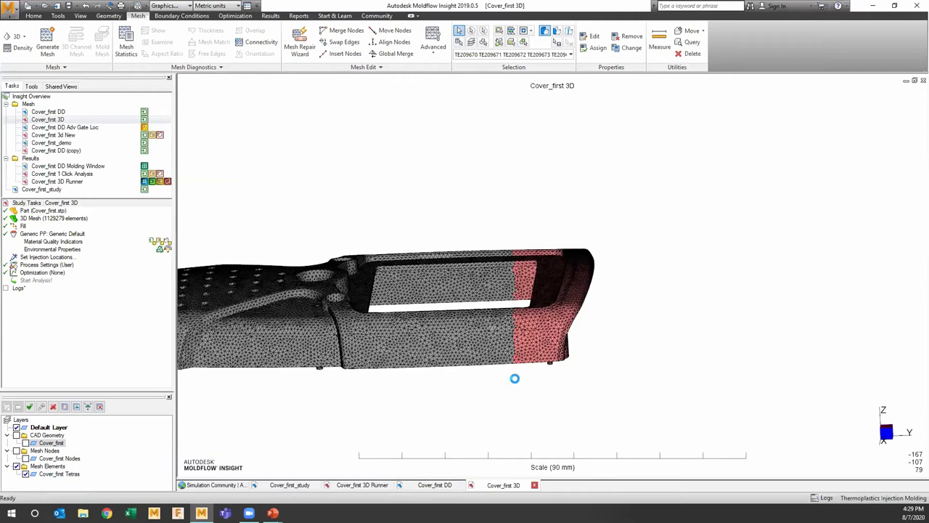
{"action": "middle_click_drag", "start_coordinate": [568, 289], "coordinate": [473, 227]}
{"action": "scroll", "coordinate": [327, 247], "scroll_direction": "up", "scroll_amount": 4}
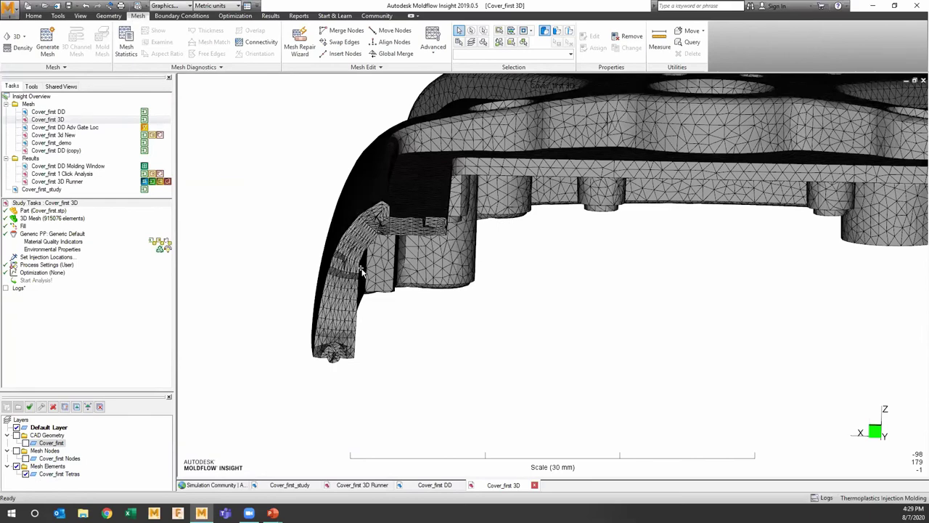
{"action": "mouse_move", "coordinate": [351, 265]}
{"action": "middle_mouse_down"}
{"action": "mouse_move", "coordinate": [494, 256]}
{"action": "mouse_move", "coordinate": [518, 284]}
{"action": "mouse_move", "coordinate": [444, 261]}
{"action": "mouse_move", "coordinate": [502, 266]}
{"action": "mouse_move", "coordinate": [554, 303]}
{"action": "middle_mouse_up"}
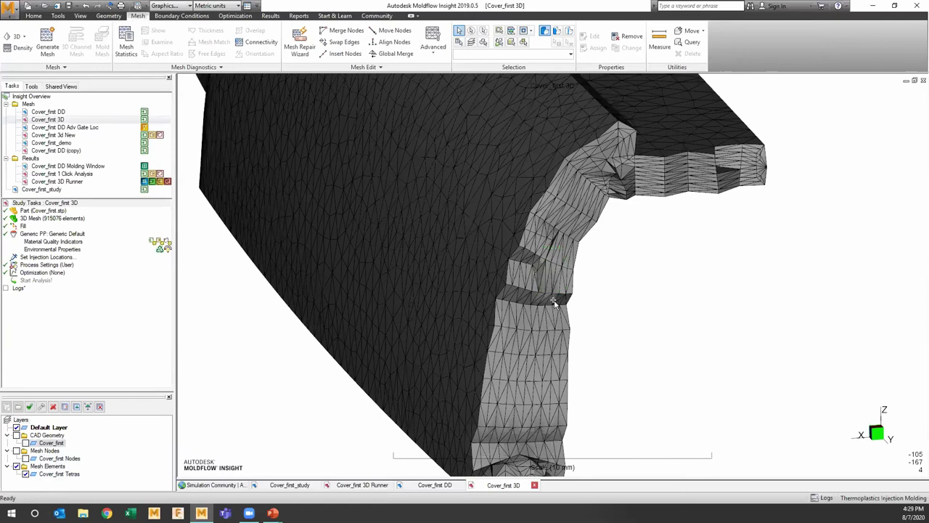
{"action": "mouse_move", "coordinate": [553, 276]}
{"action": "middle_mouse_down"}
{"action": "mouse_move", "coordinate": [578, 240]}
{"action": "mouse_move", "coordinate": [284, 26]}
{"action": "middle_mouse_up"}
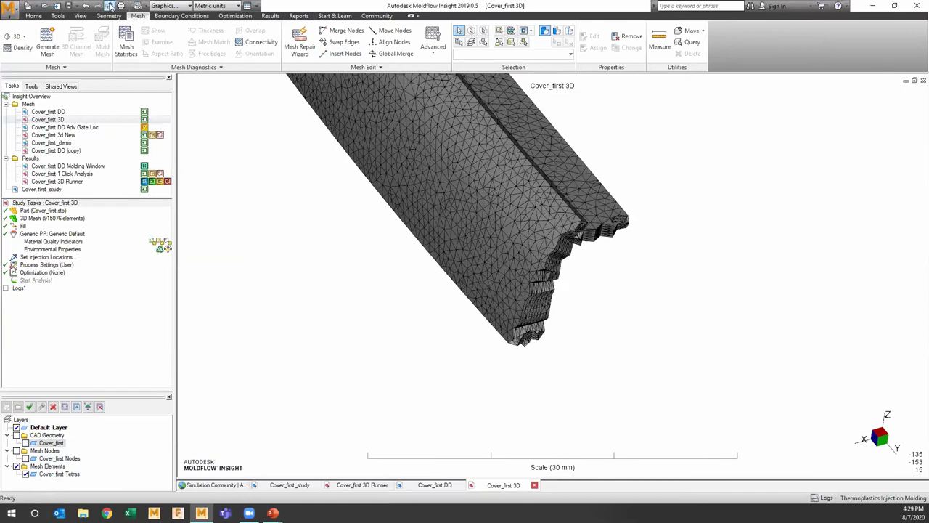
{"action": "left_click", "coordinate": [86, 5]}
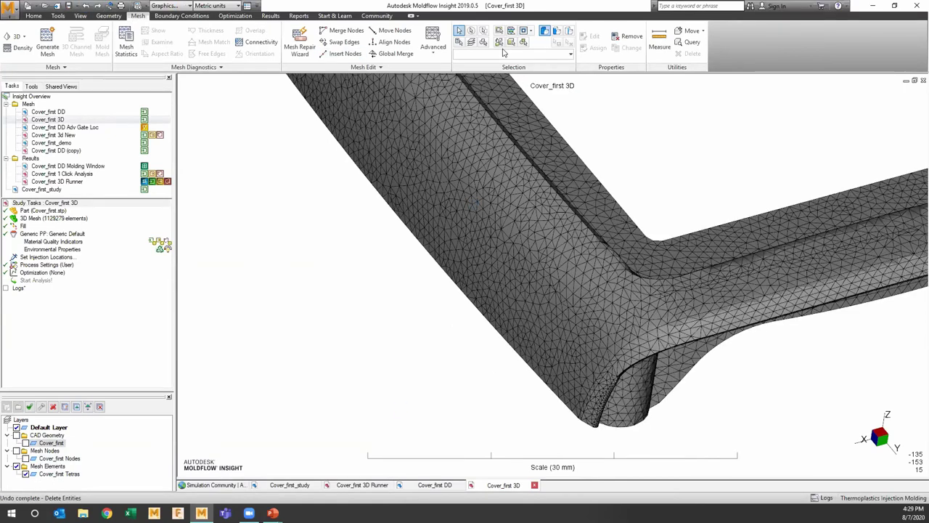
Generate the tetrahedra mesh statistics and review the aspect ratio values in the enlarged Mesh Information report
{"action": "left_click", "coordinate": [138, 56]}
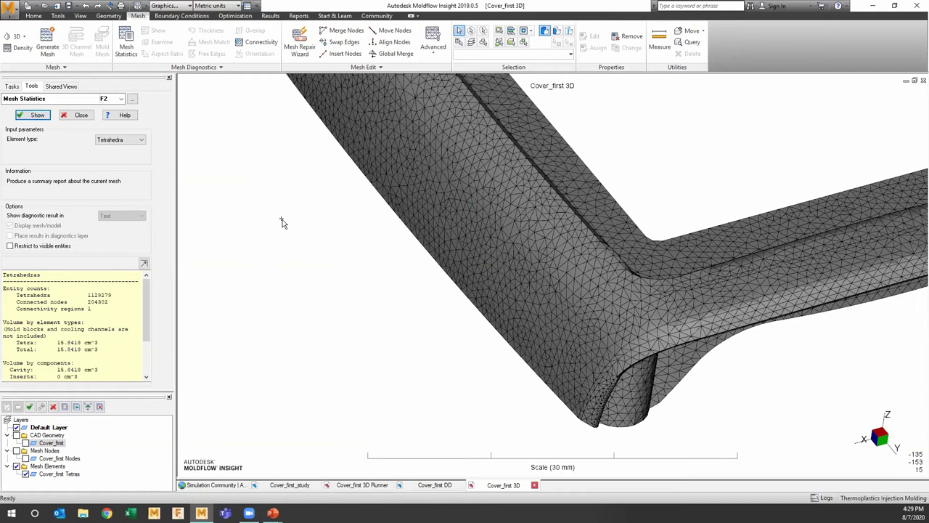
{"action": "left_click", "coordinate": [144, 263]}
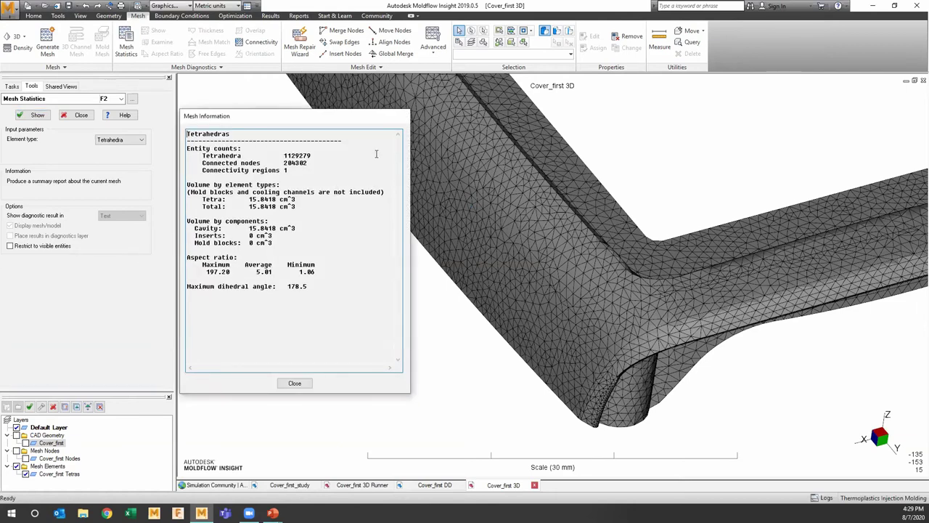
{"action": "left_click_drag", "start_coordinate": [238, 272], "coordinate": [206, 271]}
{"action": "left_click", "coordinate": [295, 382]}
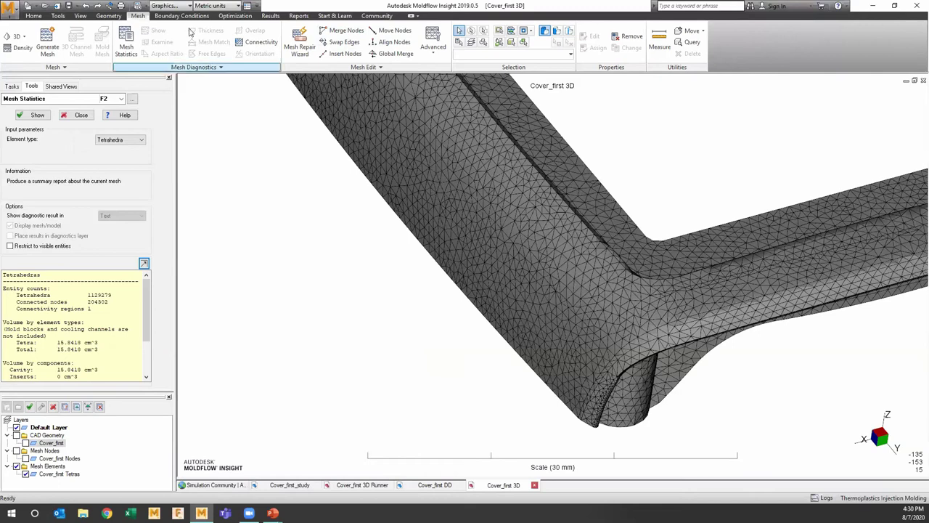
{"action": "left_click", "coordinate": [80, 115]}
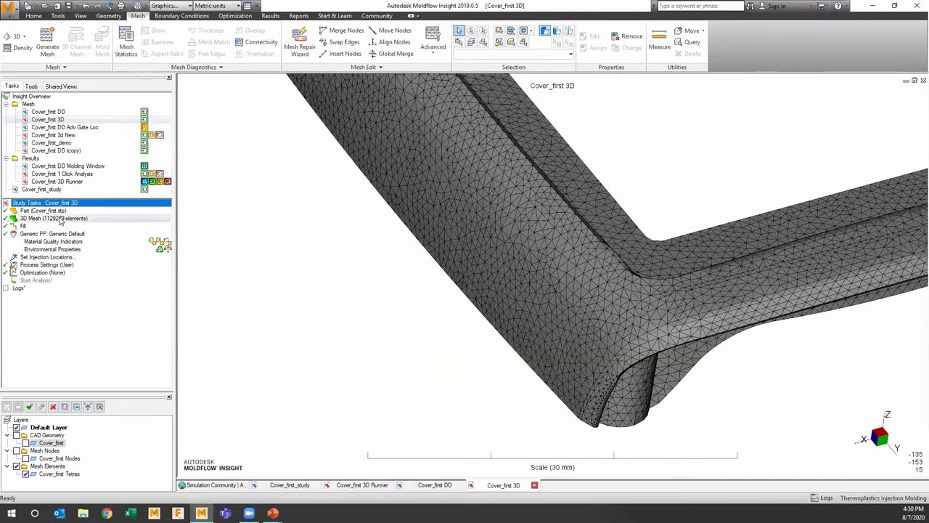
Fit the whole Cover_first 3D mesh in the view and examine it from both sides and above
{"action": "scroll", "coordinate": [445, 289], "scroll_direction": "down", "scroll_amount": 2}
{"action": "middle_click_drag", "start_coordinate": [445, 289], "coordinate": [629, 262]}
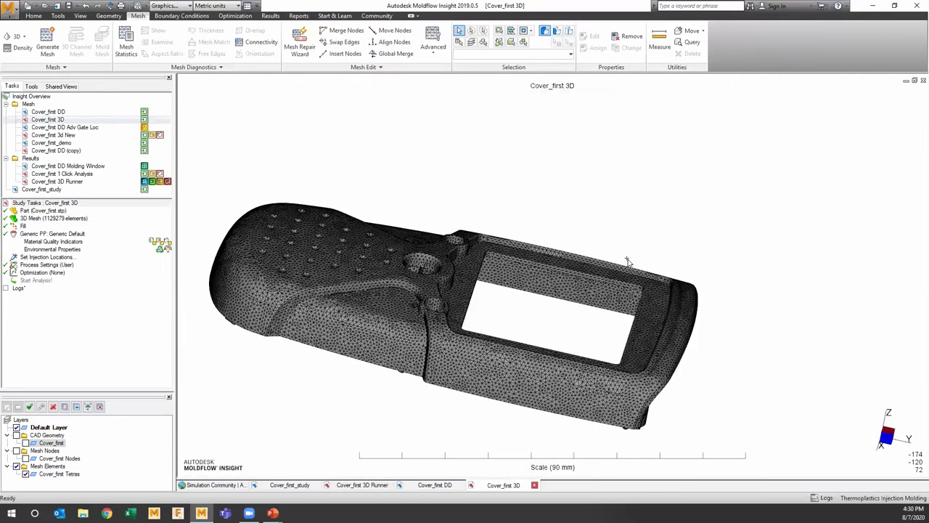
{"action": "right_click", "coordinate": [548, 302]}
{"action": "left_click", "coordinate": [595, 190]}
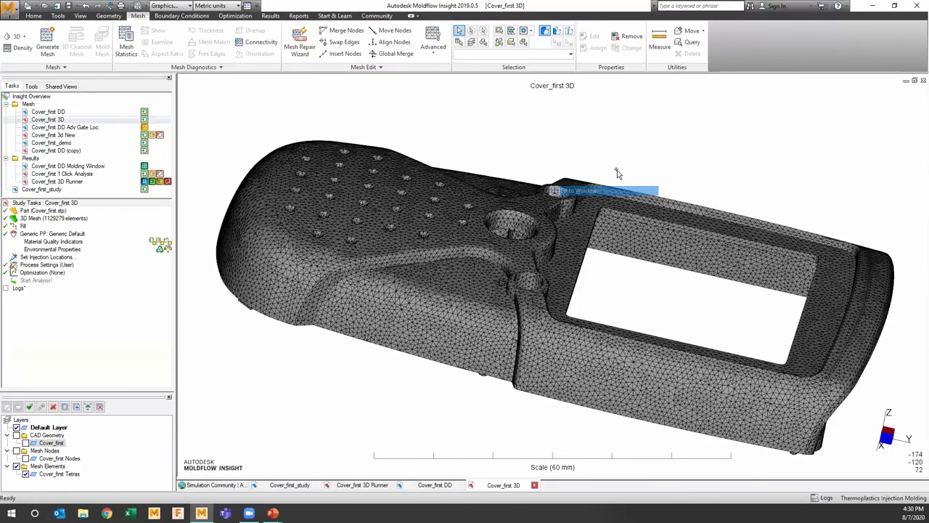
{"action": "middle_click_drag", "start_coordinate": [422, 231], "coordinate": [600, 194]}
{"action": "middle_click_drag", "start_coordinate": [376, 239], "coordinate": [572, 275]}
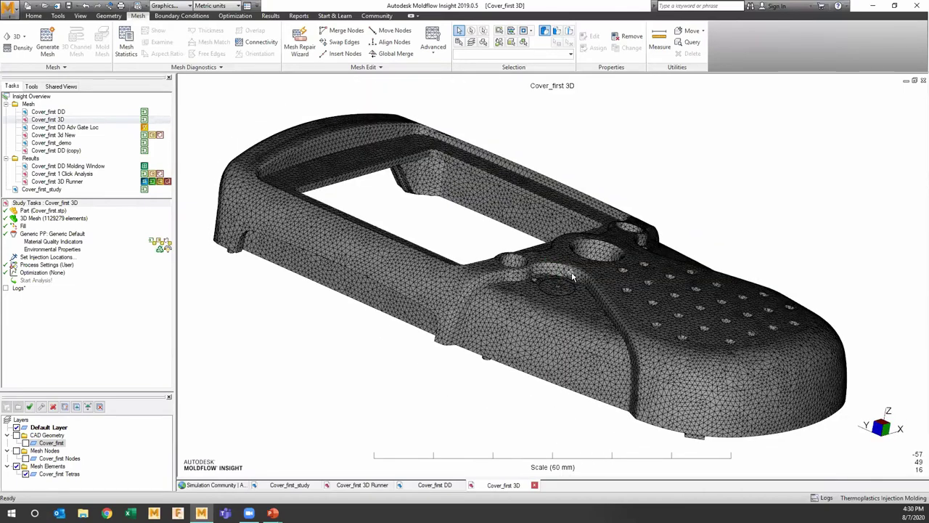
{"action": "middle_click_drag", "start_coordinate": [571, 276], "coordinate": [462, 246]}
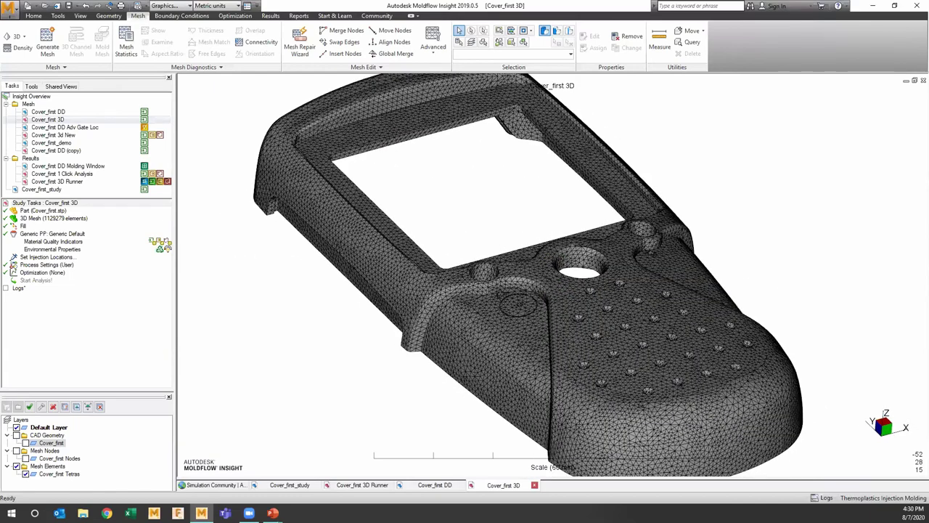
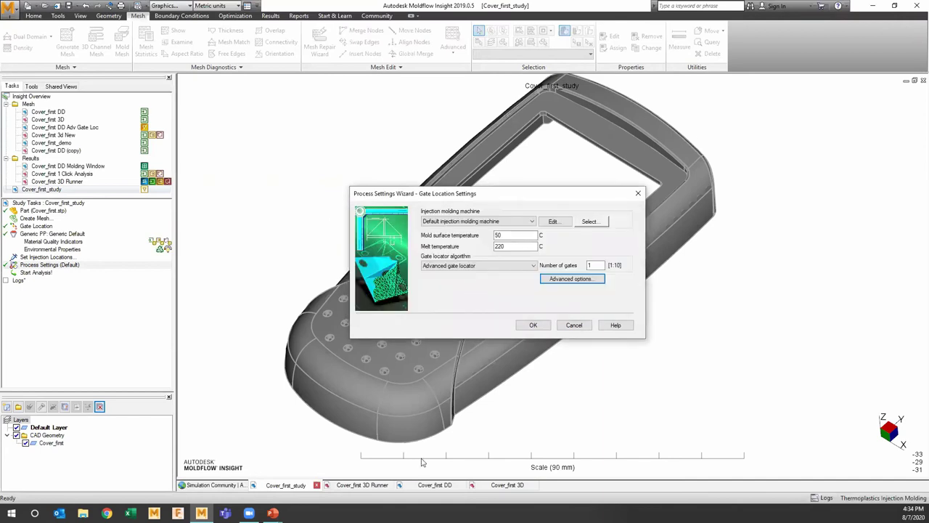
Cancel the gate location process settings and open the Cover_first DD Adv Gate Loc study
{"action": "left_click", "coordinate": [579, 326]}
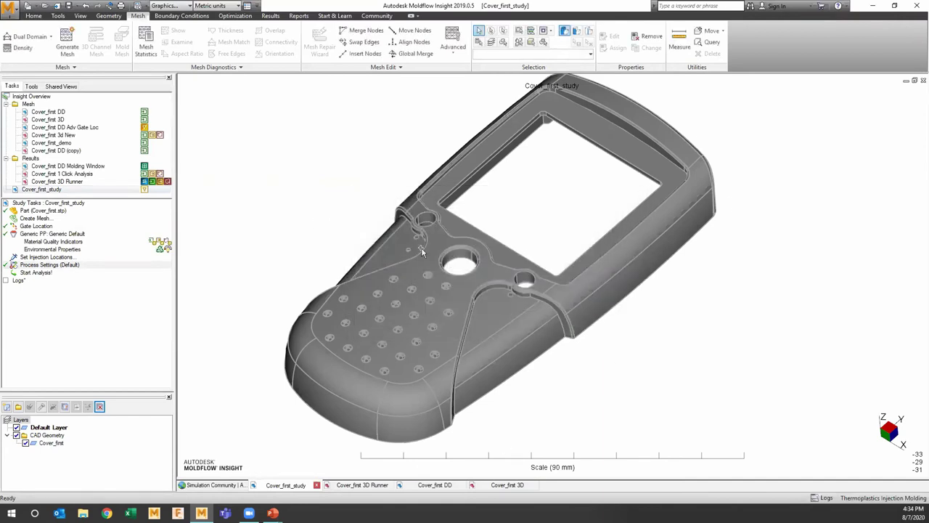
{"action": "scroll", "coordinate": [421, 251], "scroll_direction": "down", "scroll_amount": 1}
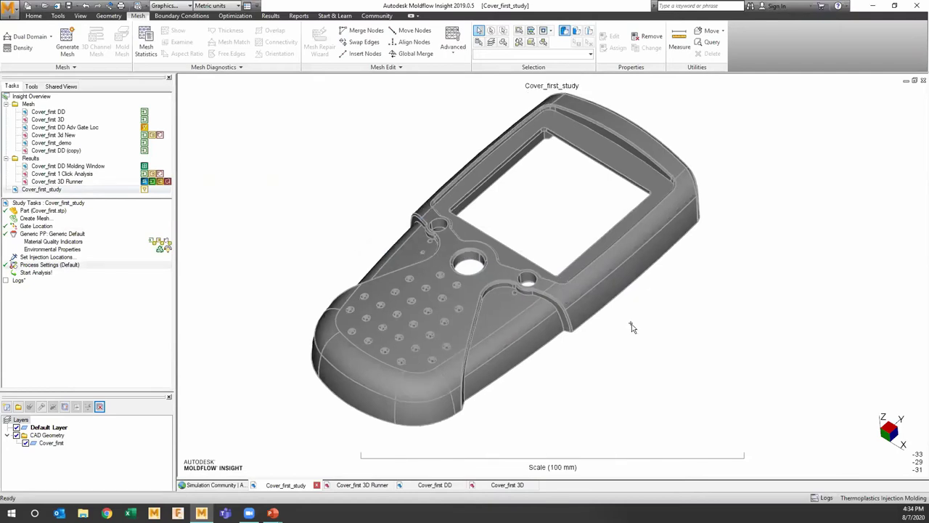
{"action": "double_click", "coordinate": [80, 128]}
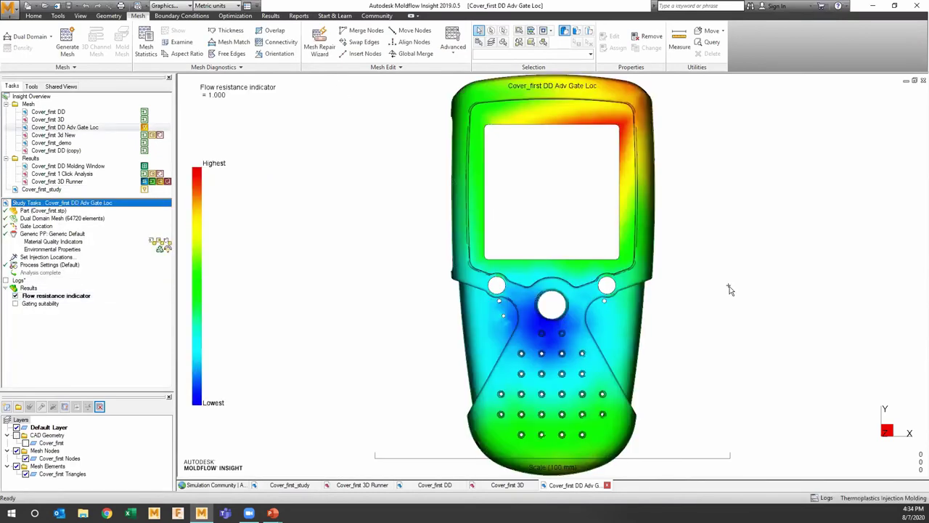
Examine the flow resistance indicator result around the large central hole and across the cover
{"action": "middle_click_drag", "start_coordinate": [488, 321], "coordinate": [544, 285]}
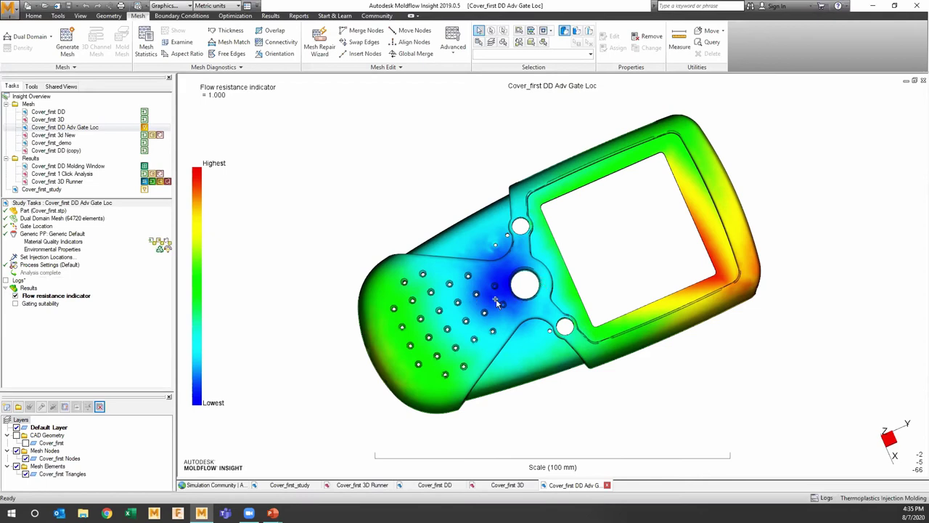
{"action": "middle_click_drag", "start_coordinate": [522, 289], "coordinate": [516, 289]}
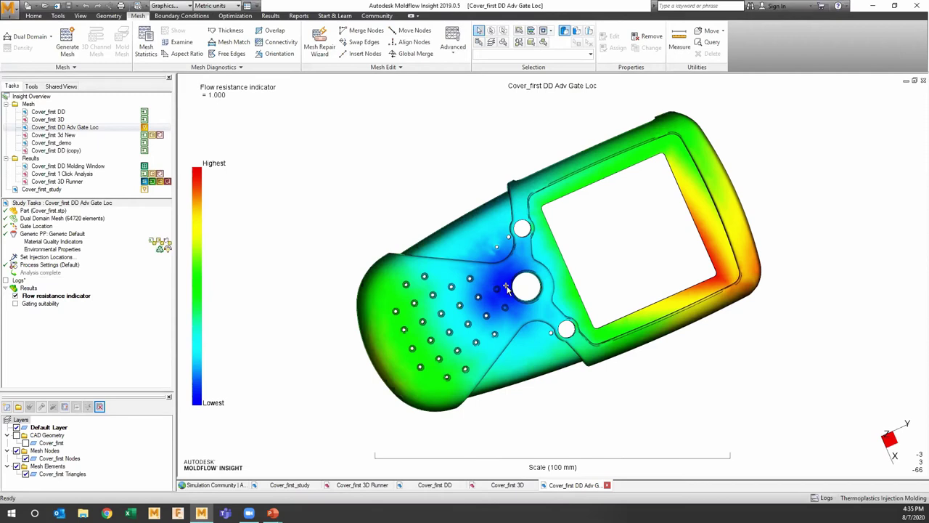
{"action": "middle_click_drag", "start_coordinate": [506, 288], "coordinate": [500, 254]}
{"action": "scroll", "coordinate": [498, 250], "scroll_direction": "up", "scroll_amount": 2}
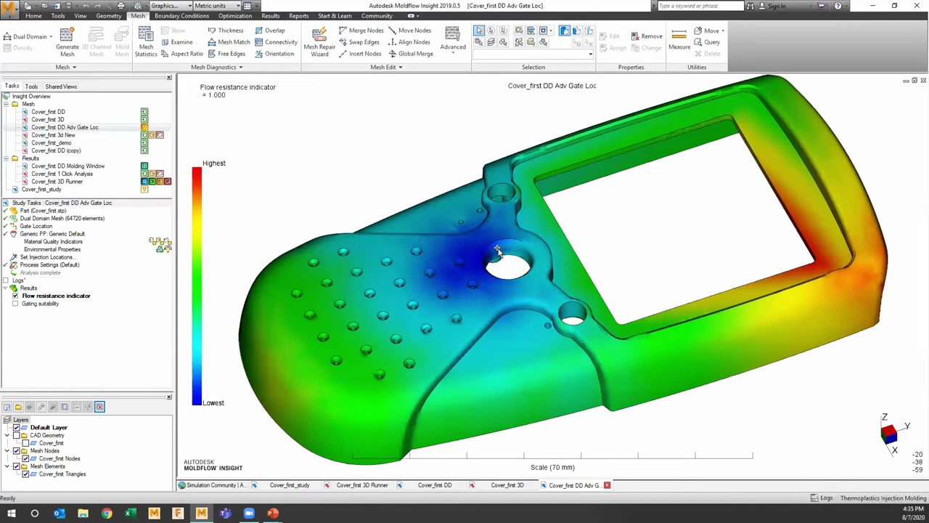
{"action": "mouse_move", "coordinate": [498, 251]}
{"action": "middle_mouse_down"}
{"action": "mouse_move", "coordinate": [480, 243]}
{"action": "mouse_move", "coordinate": [470, 276]}
{"action": "mouse_move", "coordinate": [492, 286]}
{"action": "middle_mouse_up"}
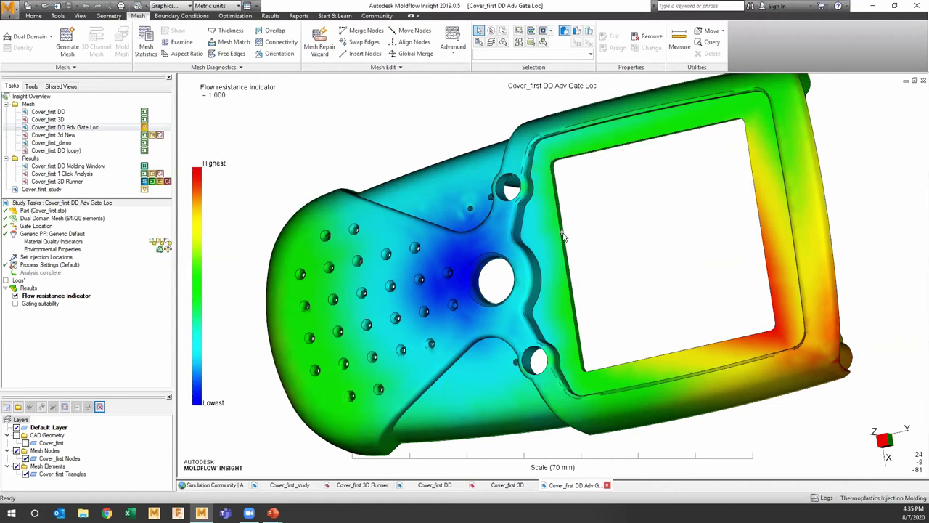
Check the analysis log of the gate location study for the recommended gate node
{"action": "left_click", "coordinate": [823, 498]}
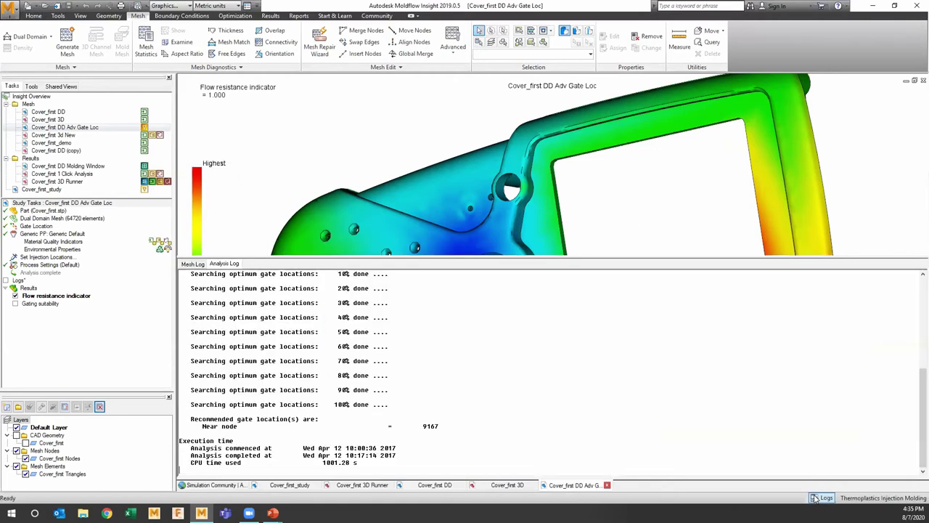
{"action": "left_click_drag", "start_coordinate": [446, 428], "coordinate": [407, 429]}
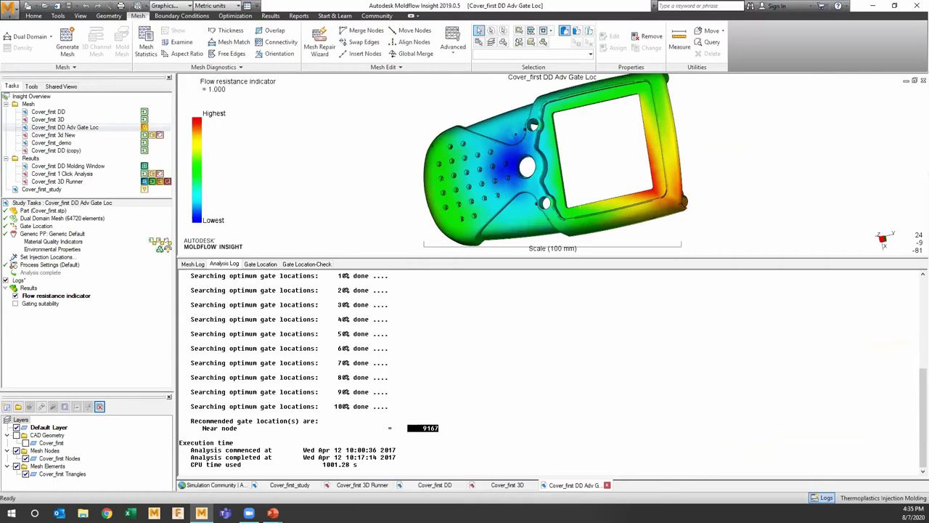
{"action": "left_click", "coordinate": [825, 498]}
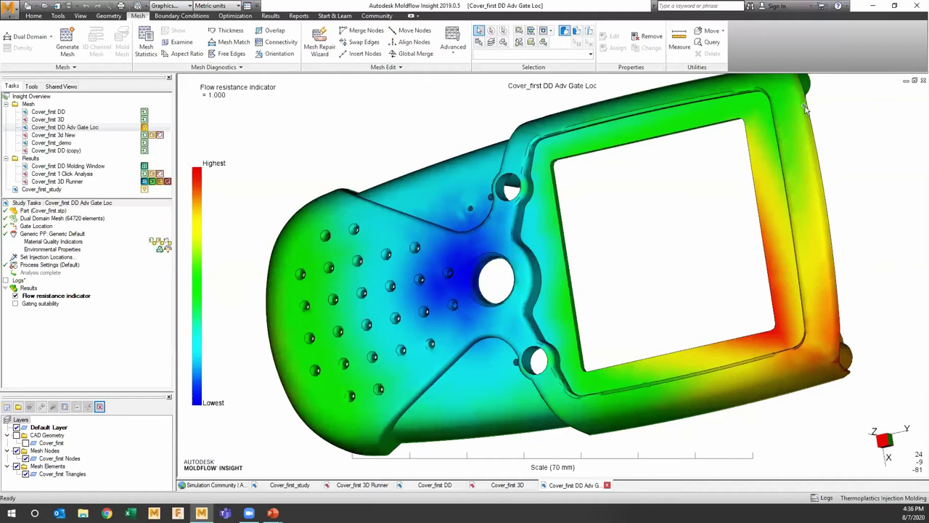
Open the Cover_first DD Molding Window study and display its Zone (molding window):2D Slice Plot result
{"action": "double_click", "coordinate": [80, 166]}
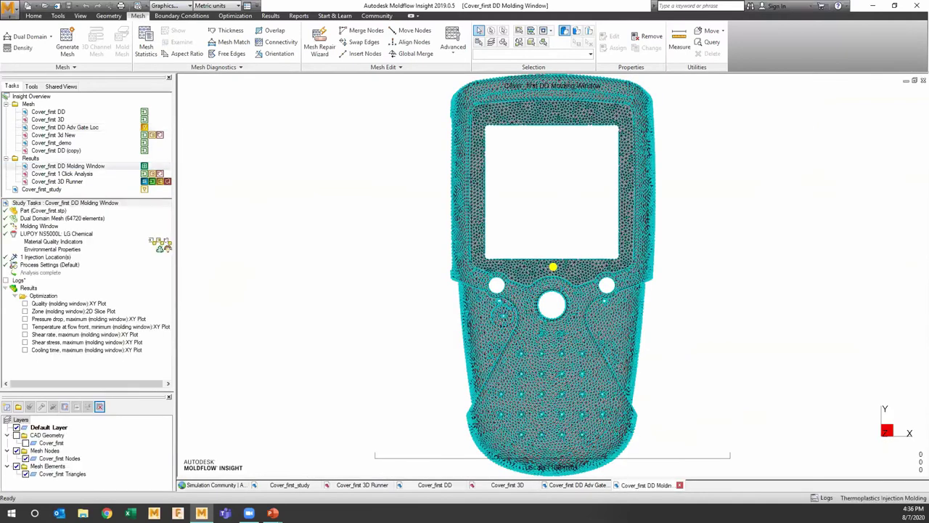
{"action": "key", "text": "Home"}
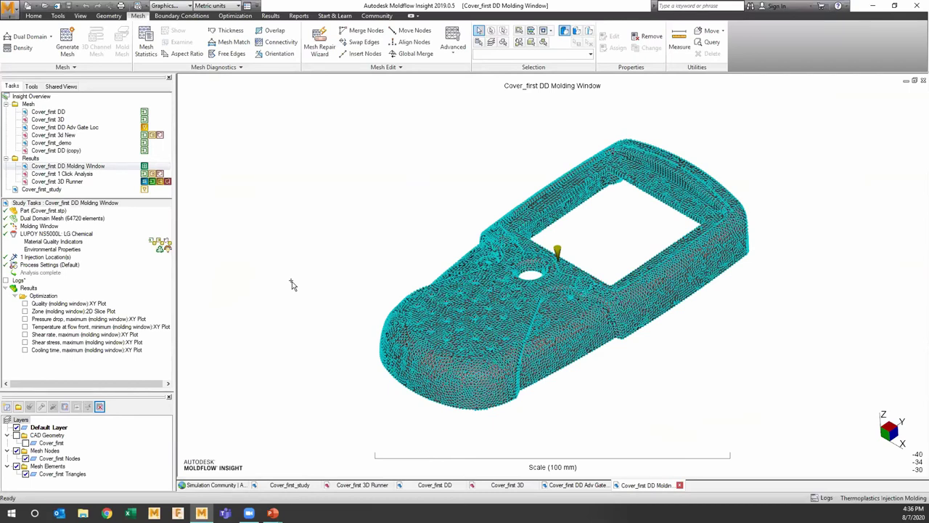
{"action": "left_click", "coordinate": [24, 311]}
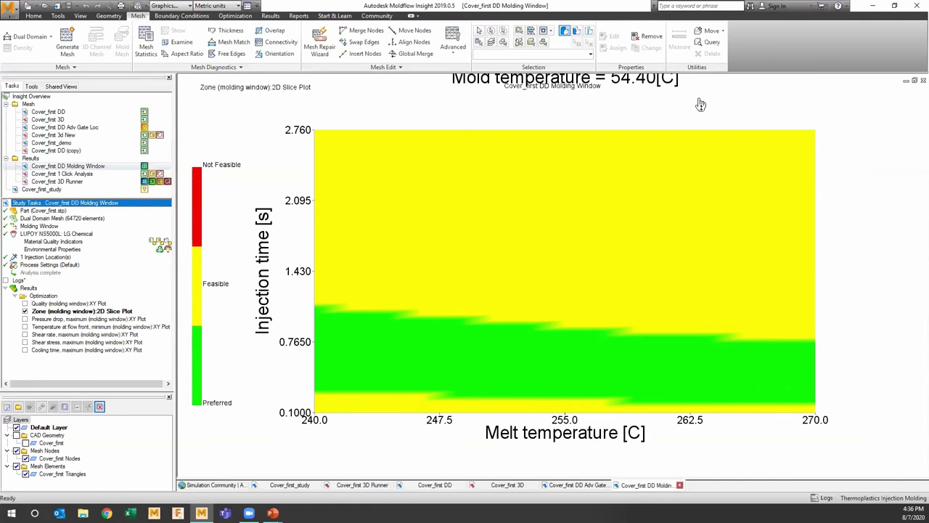
Review the recommended mold temperature, melt temperature and injection time in the molding window analysis log
{"action": "left_click", "coordinate": [827, 498]}
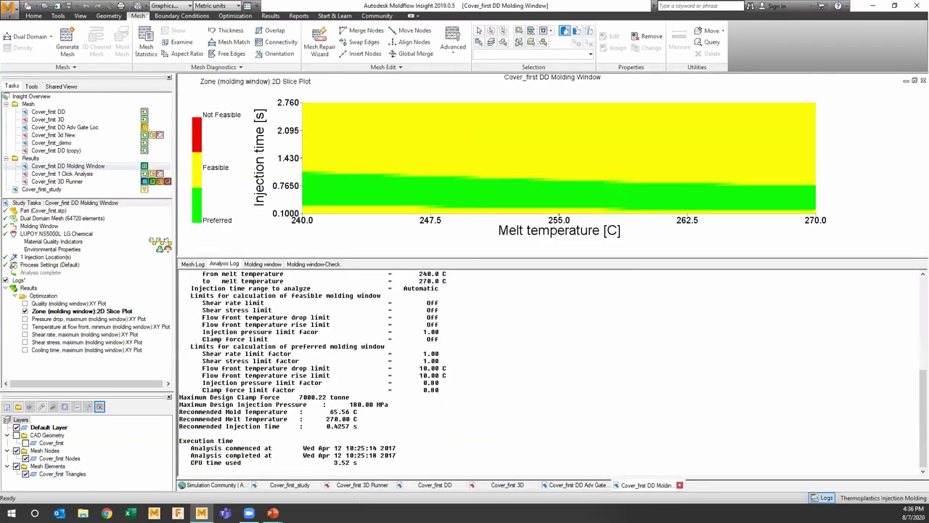
{"action": "left_click_drag", "start_coordinate": [366, 427], "coordinate": [180, 412]}
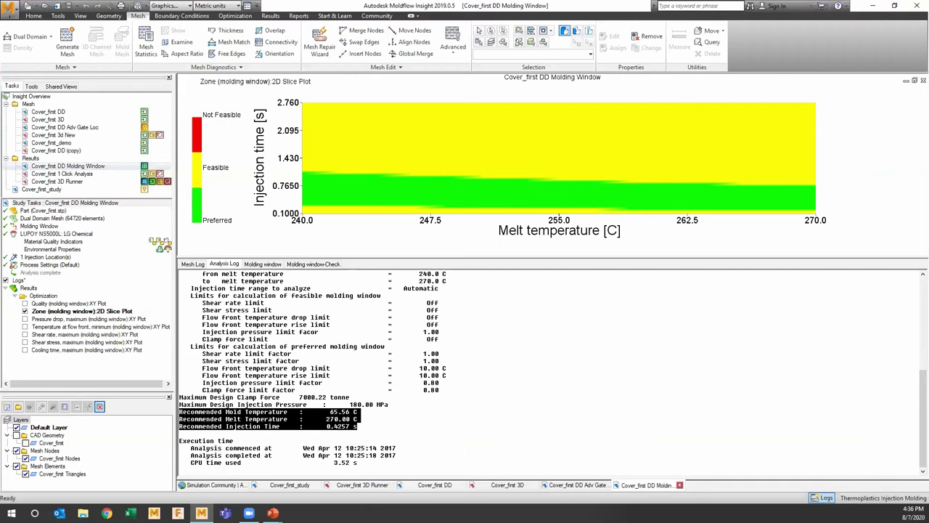
{"action": "left_click", "coordinate": [827, 497]}
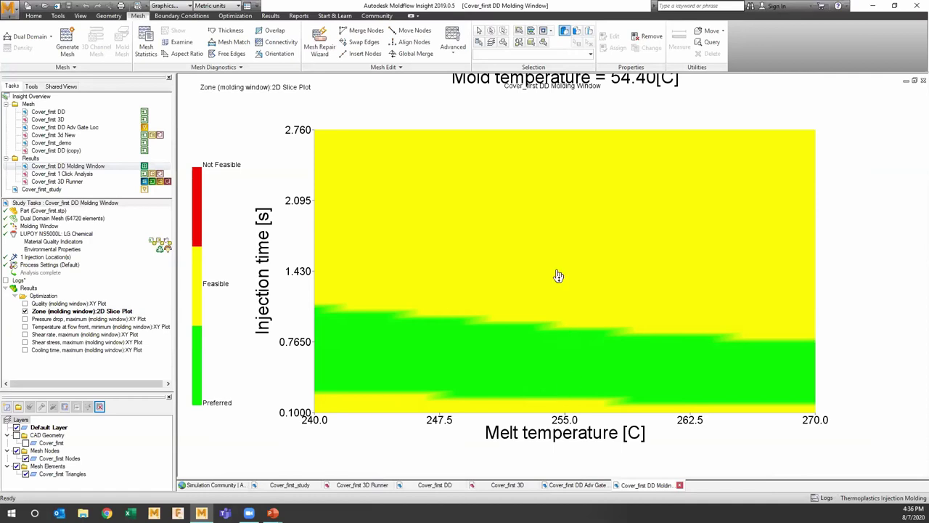
Examine the zone plot near 255 C melt temperature at the lower edge, upper edge and inside of the preferred region
{"action": "left_click", "coordinate": [270, 16]}
{"action": "left_click", "coordinate": [243, 42]}
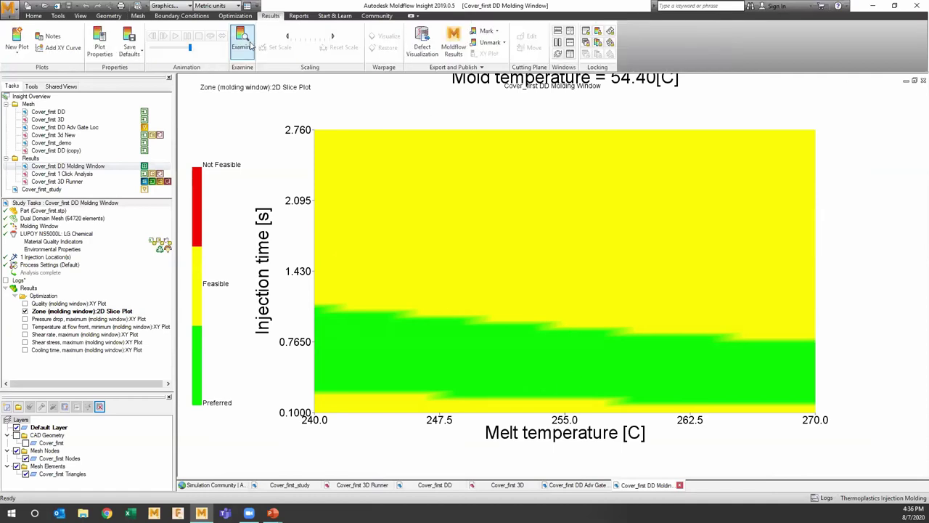
{"action": "left_click", "coordinate": [567, 397]}
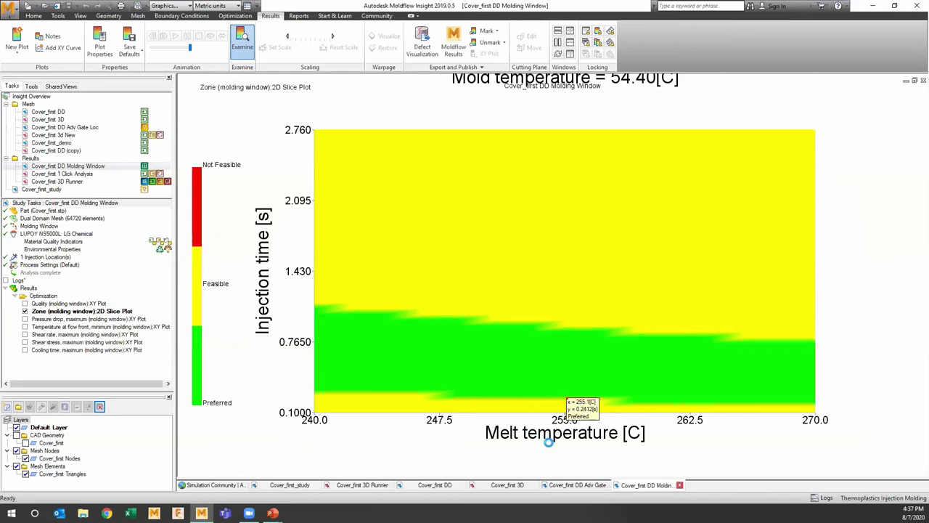
{"action": "left_click", "coordinate": [566, 331]}
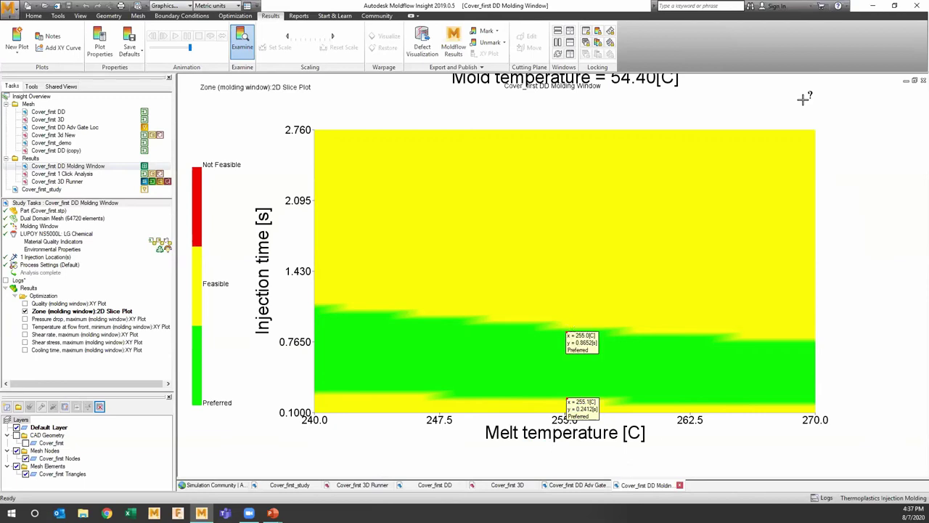
{"action": "left_click", "coordinate": [566, 380]}
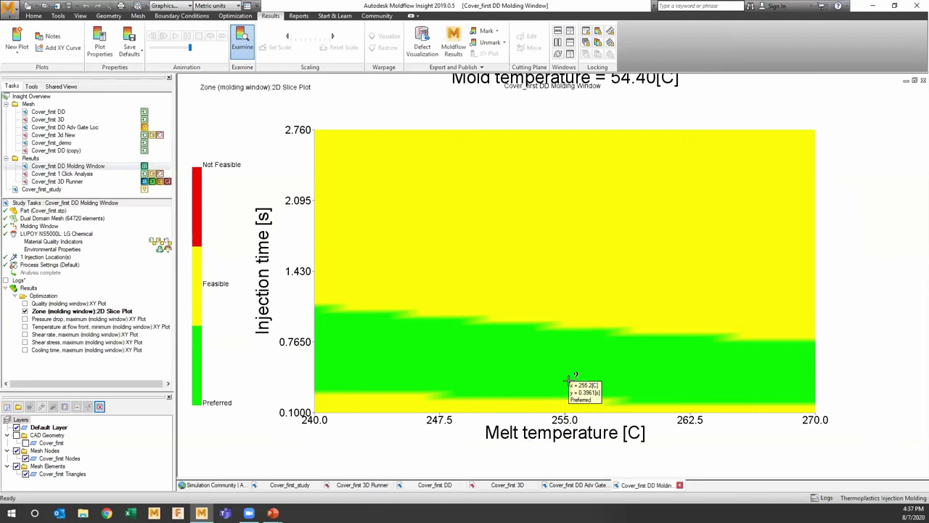
{"action": "left_click", "coordinate": [571, 380]}
{"action": "left_click", "coordinate": [568, 381]}
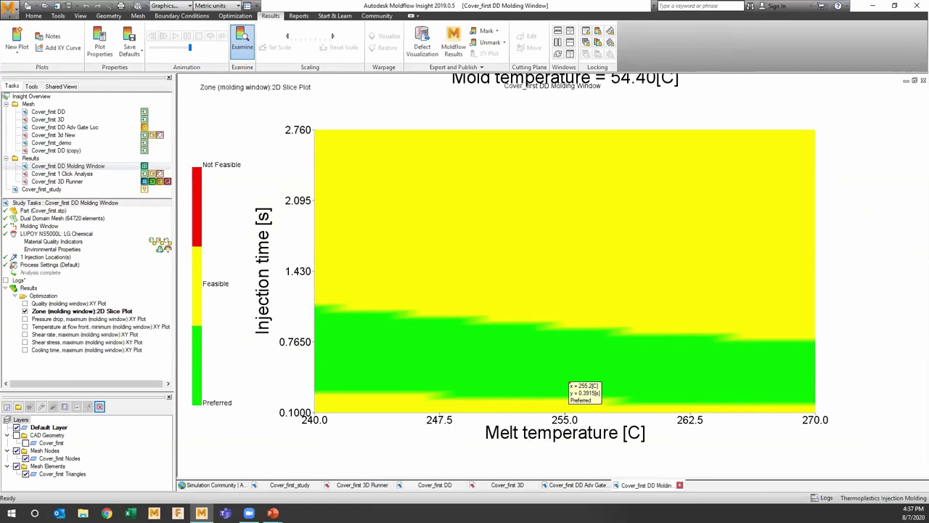
Set Cover_first_study to the Fill + Pack + Warp sequence and place an injection location between the central hole and the rectangular opening
{"action": "double_click", "coordinate": [119, 190]}
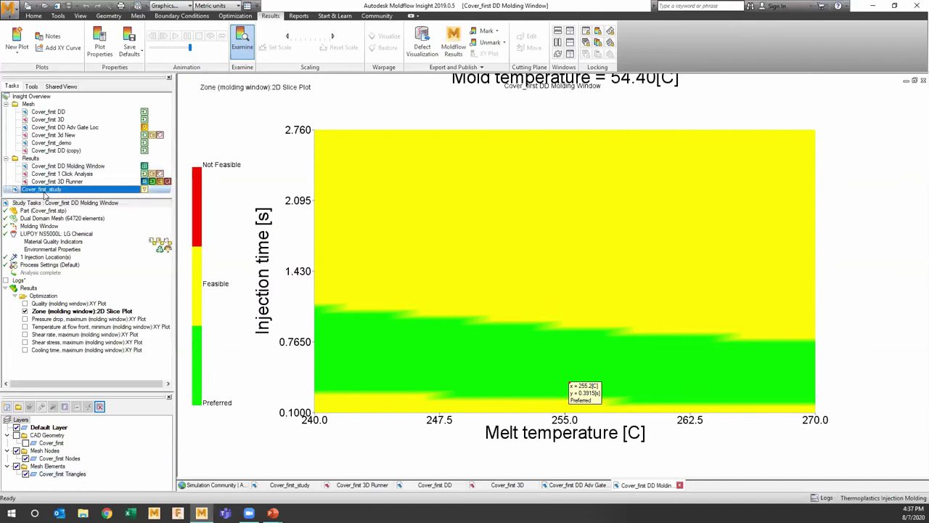
{"action": "double_click", "coordinate": [36, 226]}
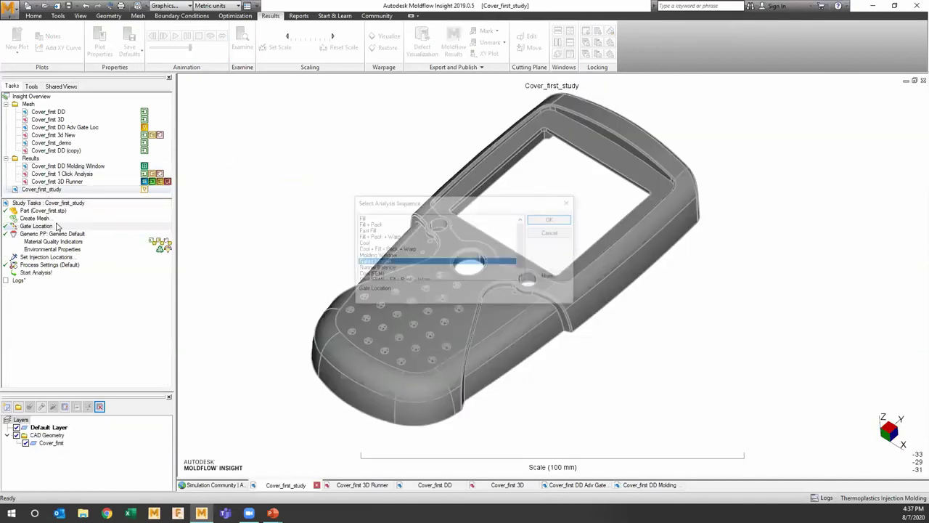
{"action": "left_click", "coordinate": [377, 237]}
{"action": "left_click", "coordinate": [552, 219]}
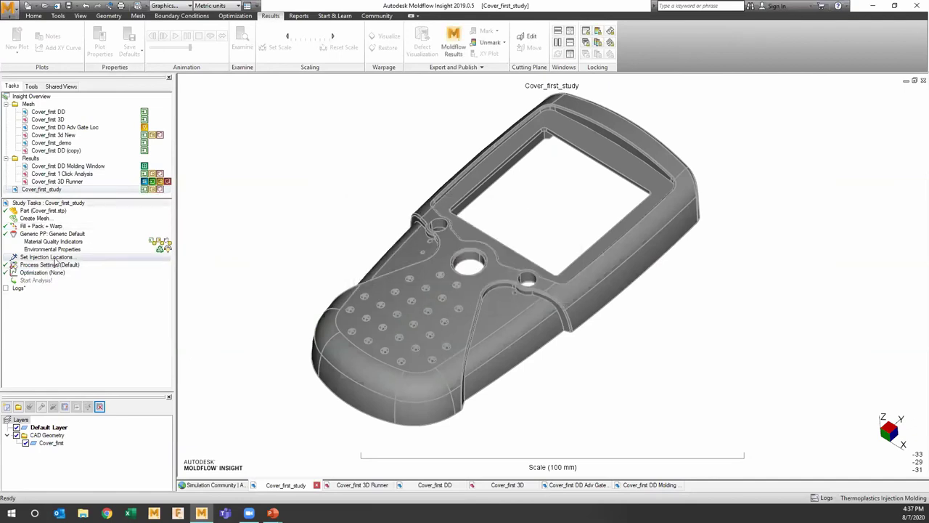
{"action": "mouse_move", "coordinate": [492, 263]}
{"action": "middle_mouse_down"}
{"action": "mouse_move", "coordinate": [378, 285]}
{"action": "mouse_move", "coordinate": [205, 289]}
{"action": "middle_mouse_up"}
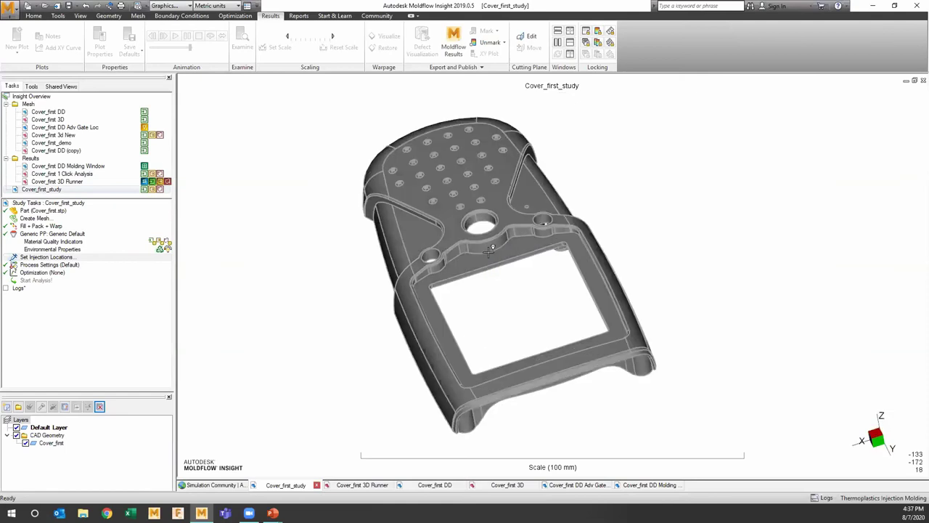
{"action": "left_click", "coordinate": [493, 258]}
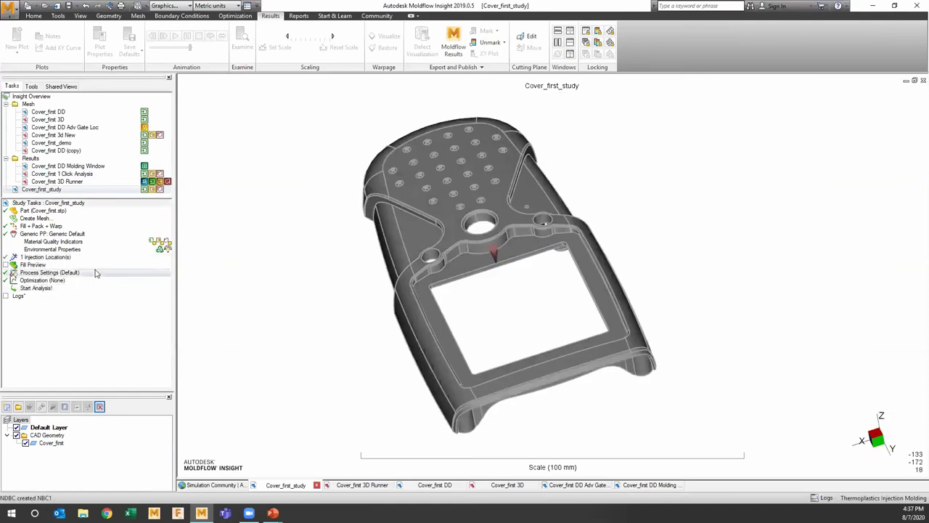
In the process settings, set filling control to an injection time of .4 s and velocity/pressure switch-over to 99 %volume filled
{"action": "double_click", "coordinate": [48, 273]}
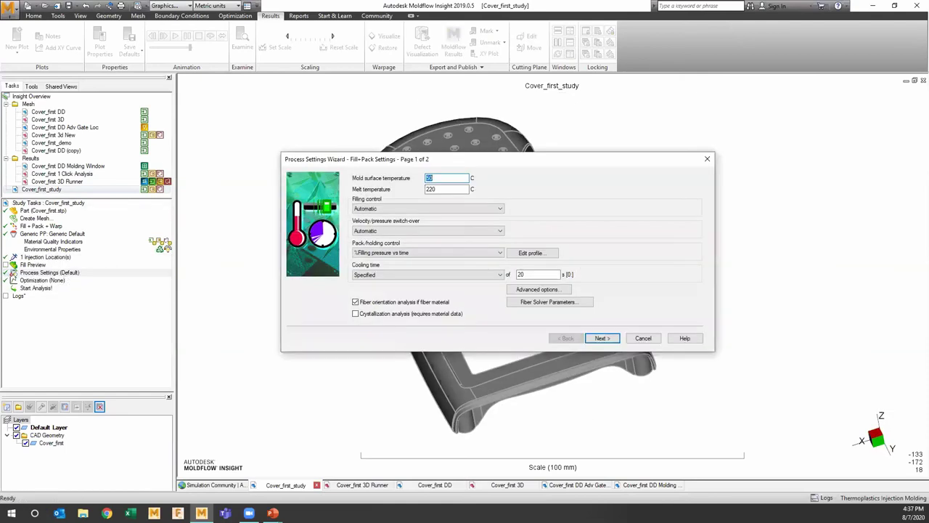
{"action": "left_click", "coordinate": [448, 178]}
{"action": "left_click", "coordinate": [382, 209]}
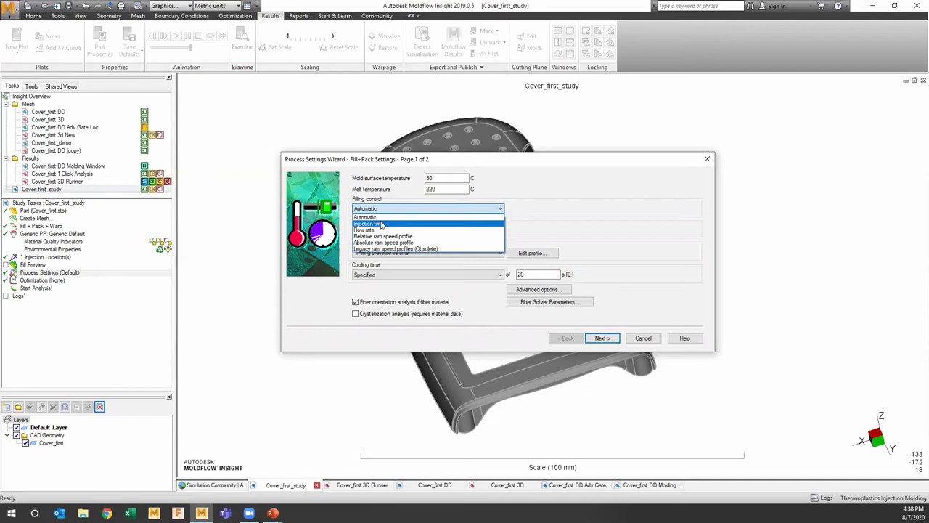
{"action": "left_click", "coordinate": [382, 225]}
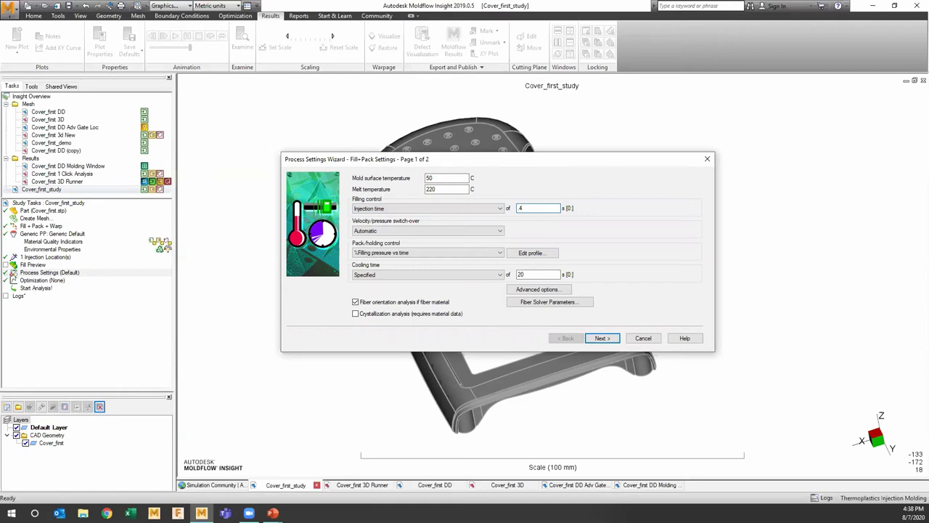
{"action": "left_click", "coordinate": [427, 231]}
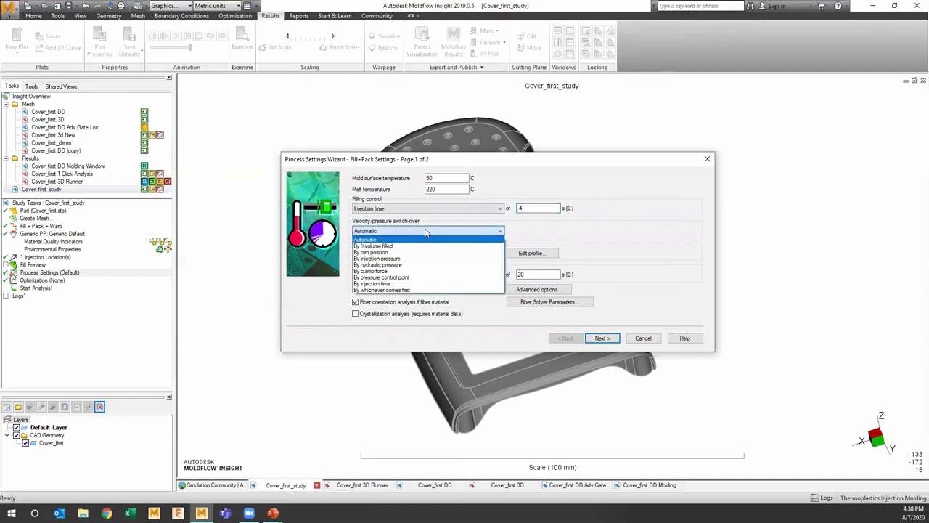
{"action": "left_click", "coordinate": [398, 247]}
{"action": "double_click", "coordinate": [538, 231]}
{"action": "type", "text": "95"}
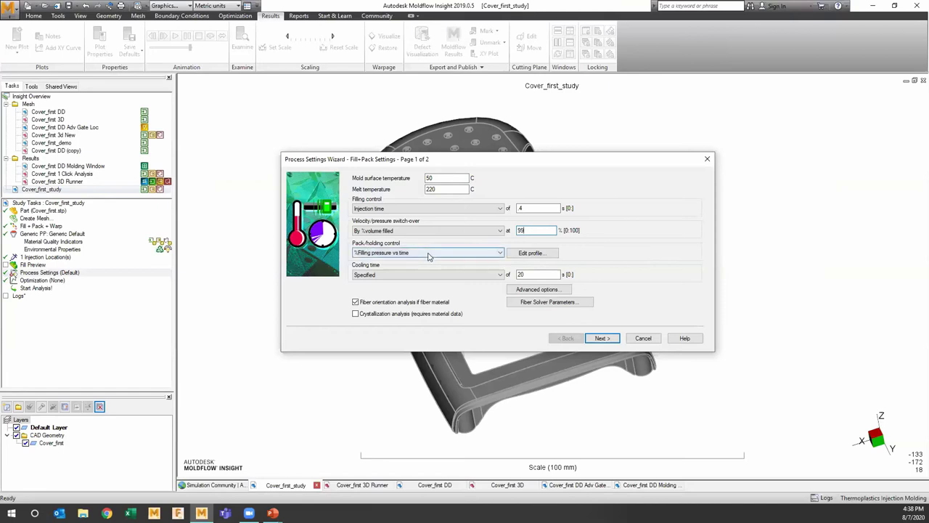
Inspect the durations and pressures of the %Filling pressure vs time pack/holding profile, and cancel without editing it
{"action": "left_click", "coordinate": [530, 253]}
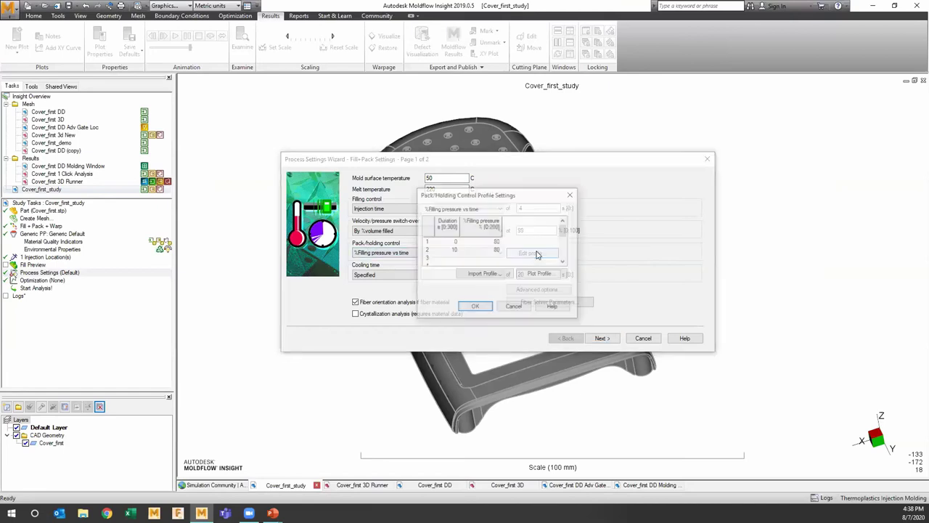
{"action": "left_click", "coordinate": [450, 242]}
{"action": "left_click", "coordinate": [488, 242]}
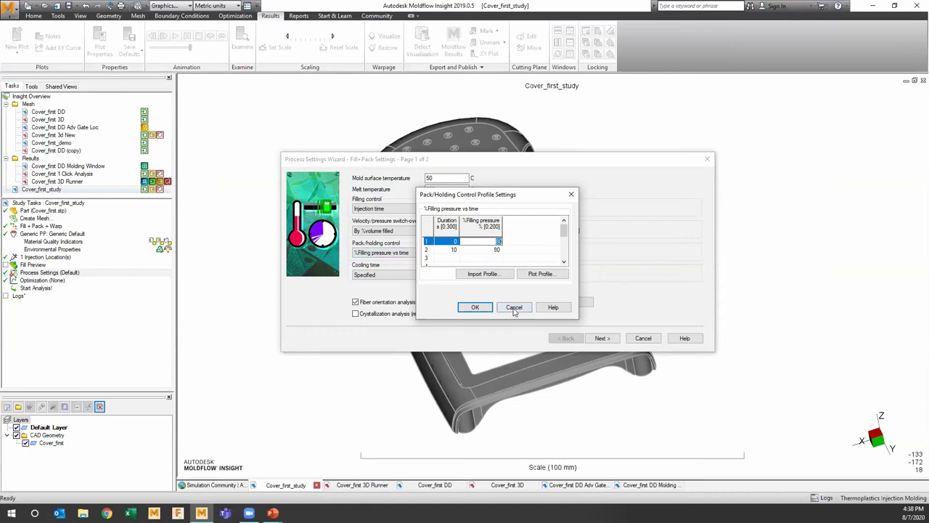
{"action": "left_click", "coordinate": [514, 307]}
Set pack/holding control to Packing pressure vs time and finish the process settings with the default warp options
{"action": "left_click", "coordinate": [487, 254]}
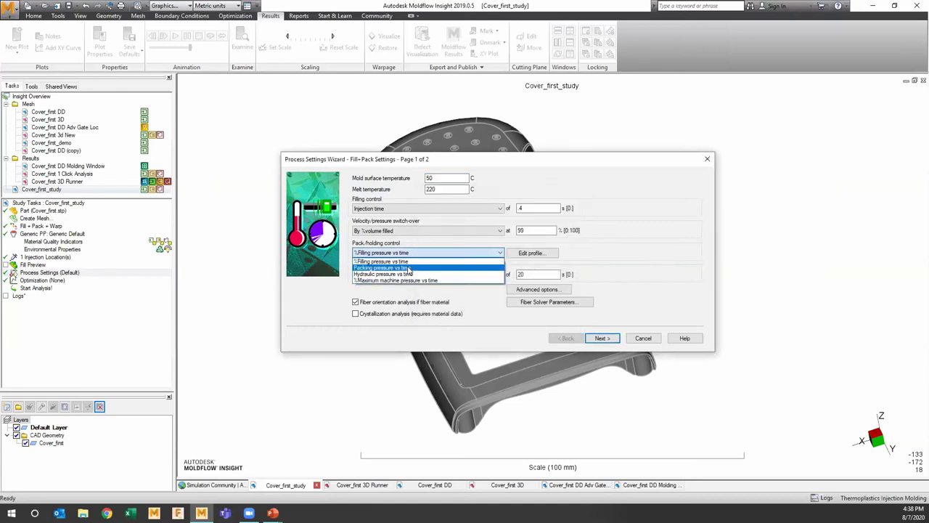
{"action": "left_click", "coordinate": [409, 269]}
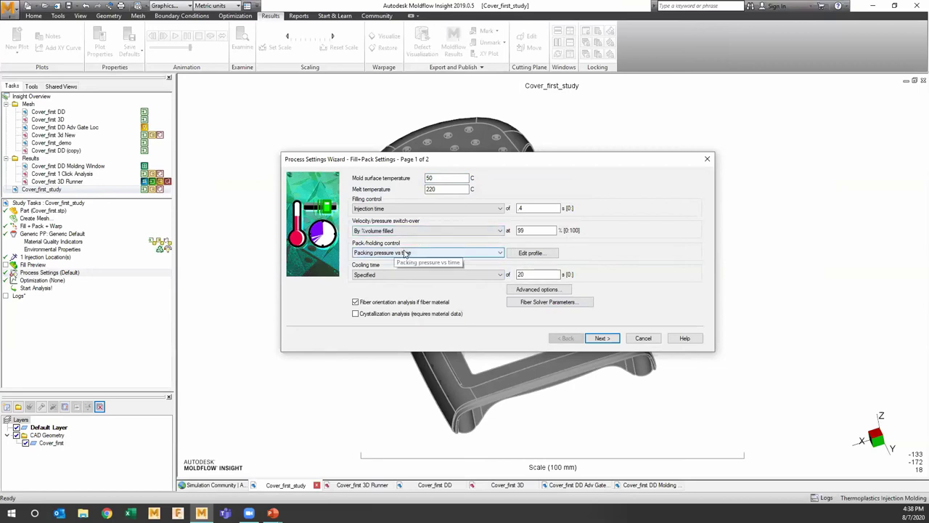
{"action": "left_click", "coordinate": [414, 254]}
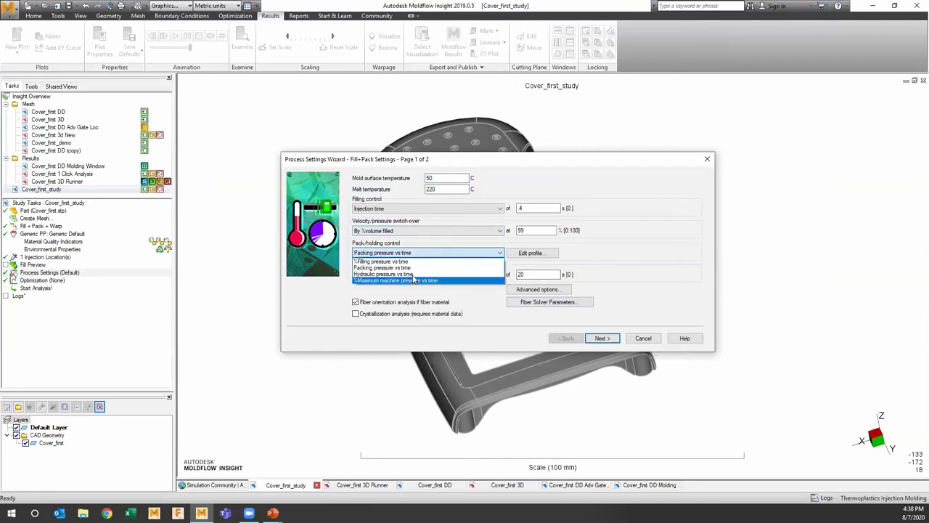
{"action": "left_click", "coordinate": [632, 247]}
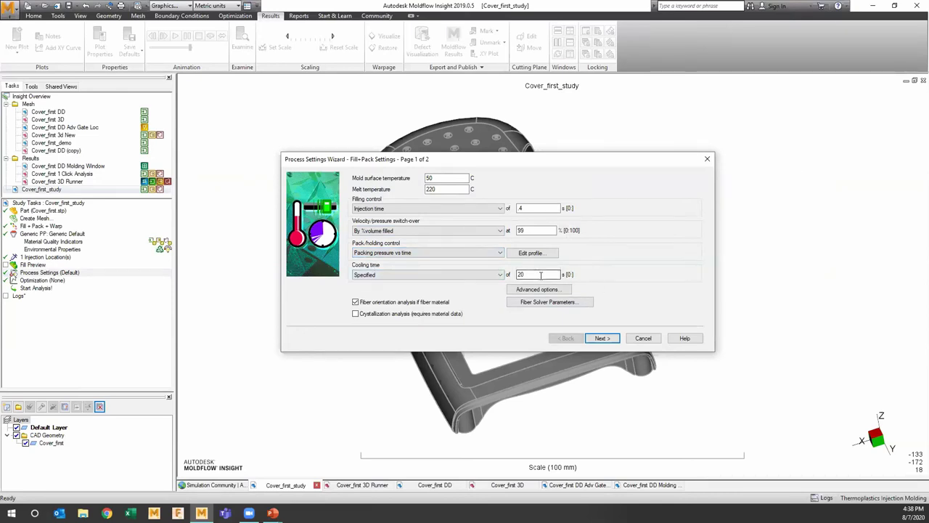
{"action": "left_click", "coordinate": [602, 337]}
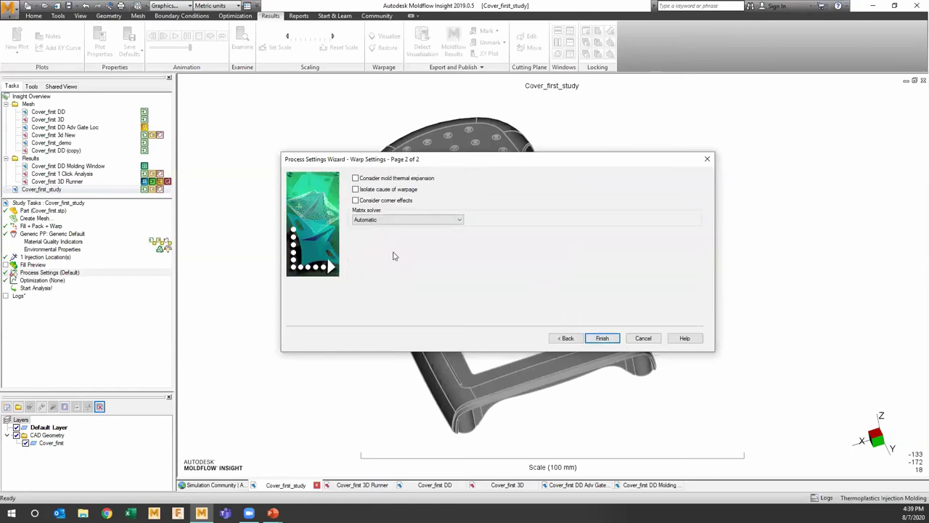
{"action": "left_click", "coordinate": [602, 337]}
Look over the analysis launch options for Cover_first_study without running it, and inspect the injection location on the cover
{"action": "middle_click_drag", "start_coordinate": [466, 271], "coordinate": [602, 225]}
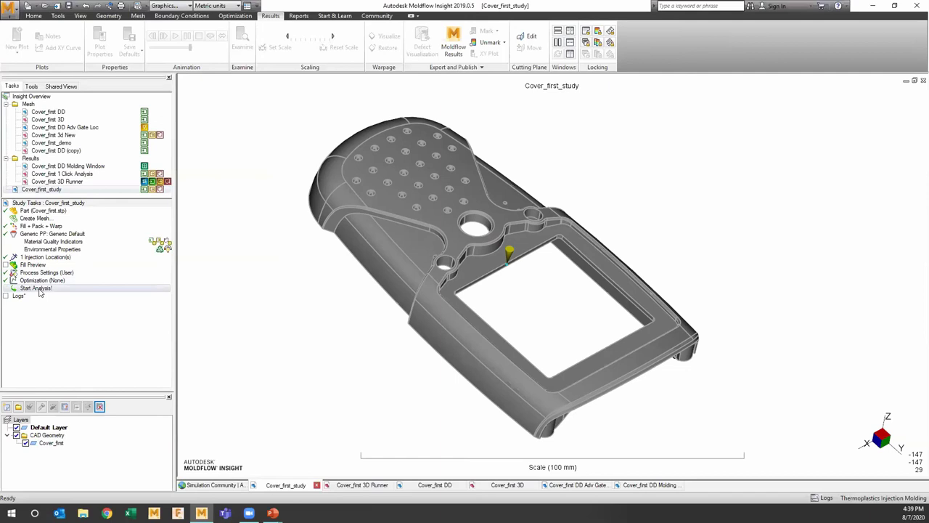
{"action": "left_click", "coordinate": [33, 15]}
{"action": "left_click", "coordinate": [380, 54]}
{"action": "left_click", "coordinate": [388, 69]}
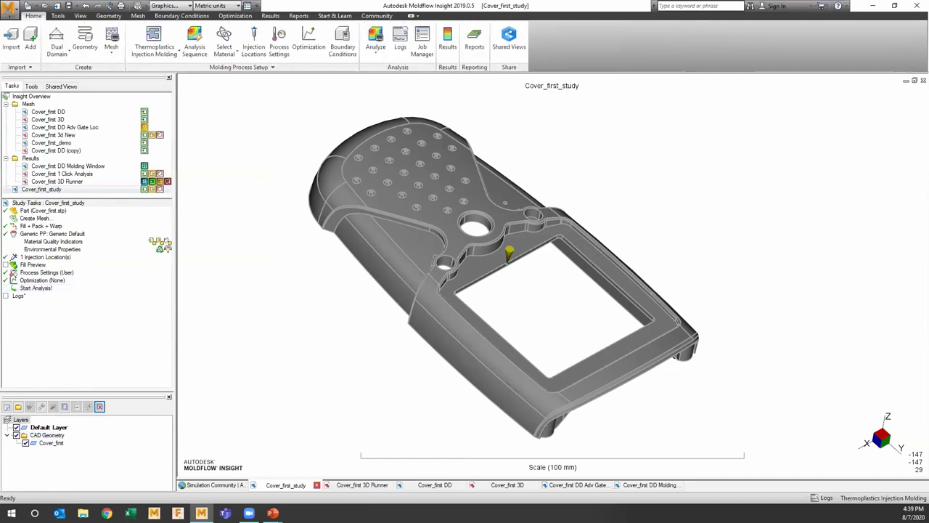
{"action": "left_click", "coordinate": [47, 289]}
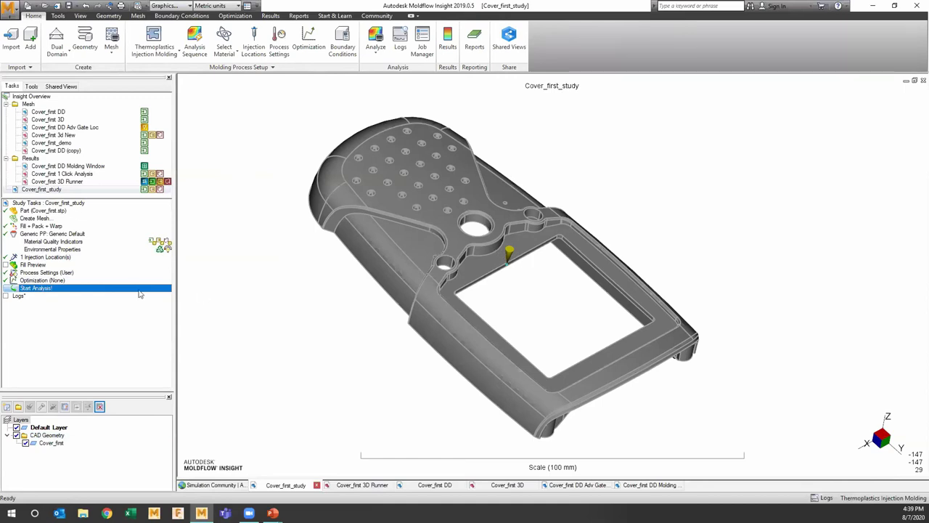
{"action": "mouse_move", "coordinate": [493, 263]}
{"action": "middle_mouse_down"}
{"action": "mouse_move", "coordinate": [541, 270]}
{"action": "mouse_move", "coordinate": [515, 214]}
{"action": "middle_mouse_up"}
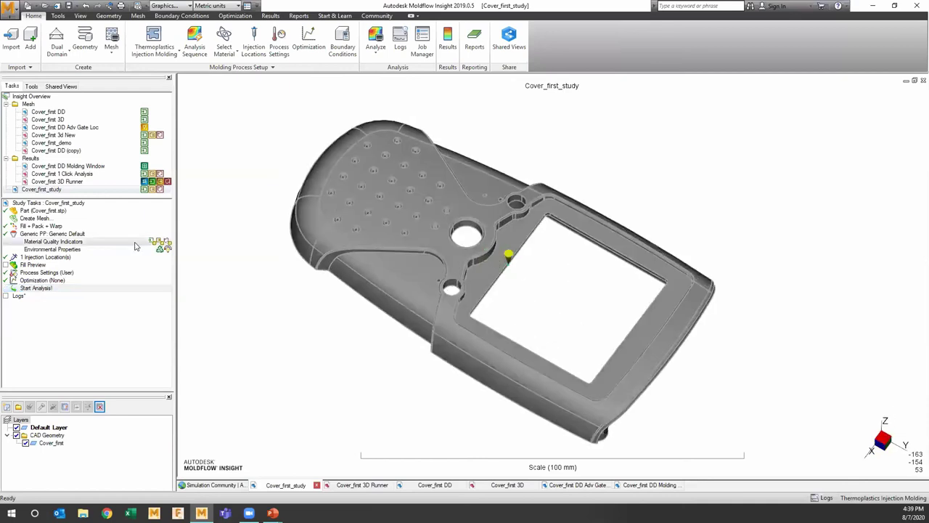
Show the fill preview on the cover, animate it, and step back through its final frames to examine the last areas to fill
{"action": "left_click", "coordinate": [8, 265]}
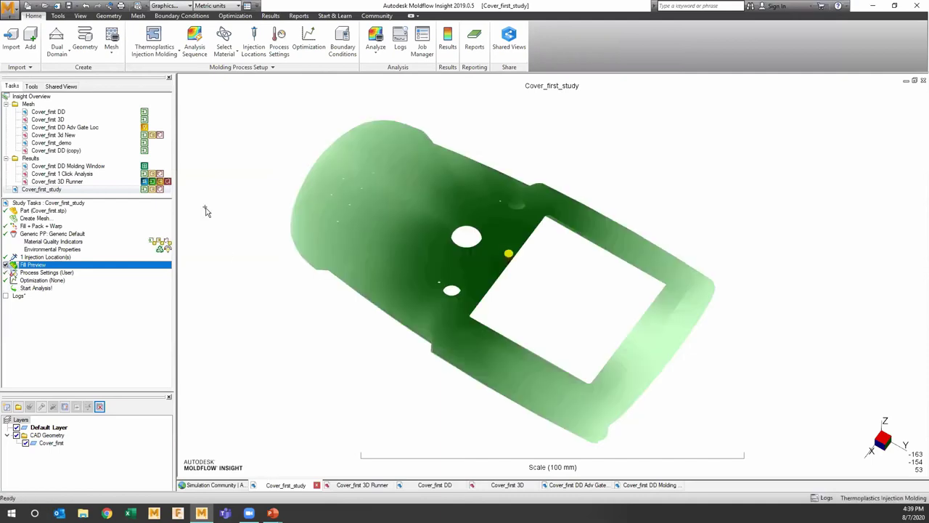
{"action": "left_click", "coordinate": [447, 46]}
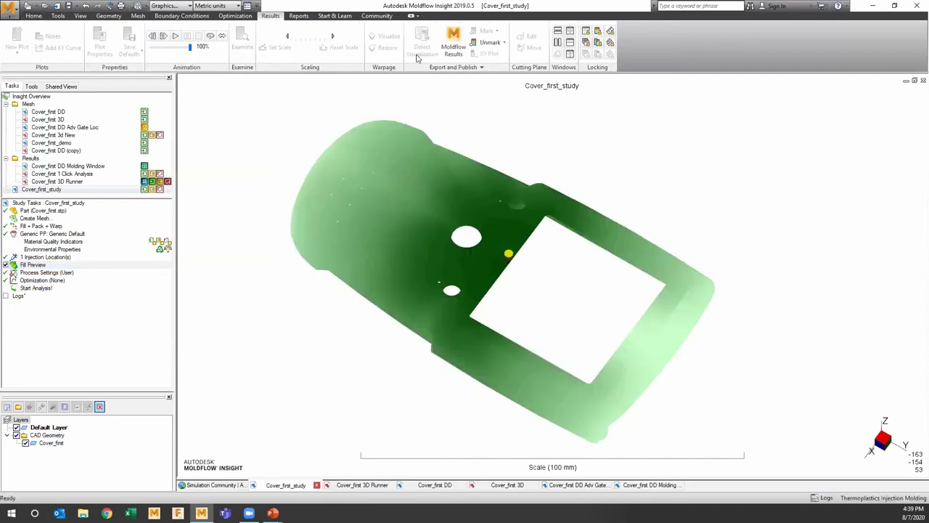
{"action": "left_click", "coordinate": [176, 37]}
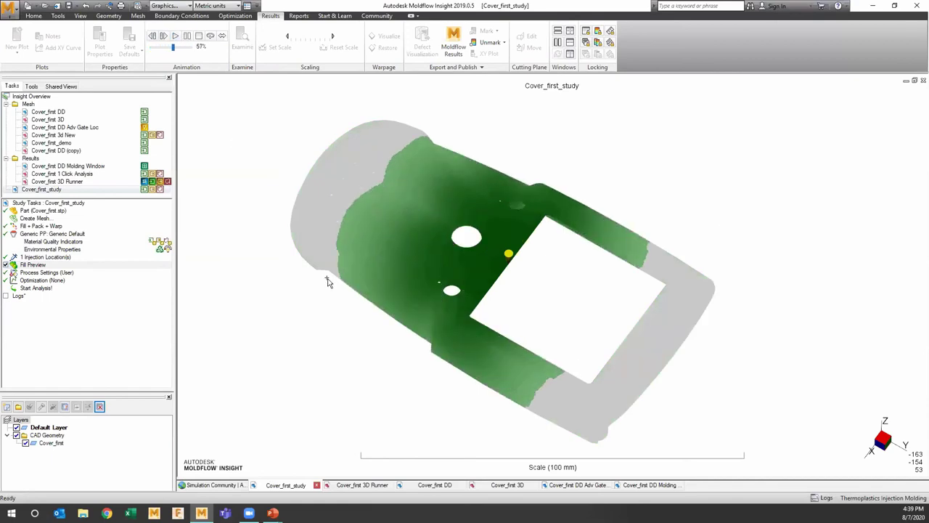
{"action": "mouse_move", "coordinate": [428, 306]}
{"action": "middle_mouse_down"}
{"action": "mouse_move", "coordinate": [545, 239]}
{"action": "mouse_move", "coordinate": [562, 303]}
{"action": "mouse_move", "coordinate": [592, 289]}
{"action": "middle_mouse_up"}
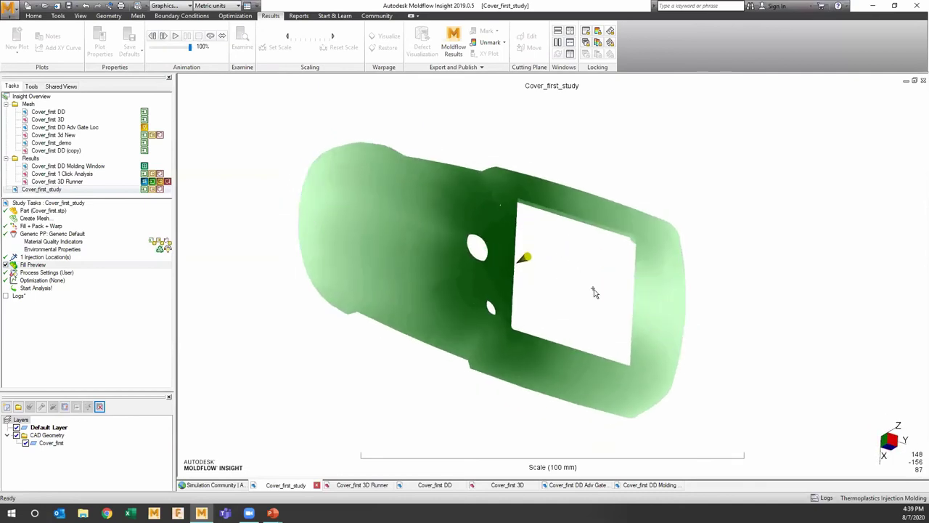
{"action": "left_click", "coordinate": [153, 37]}
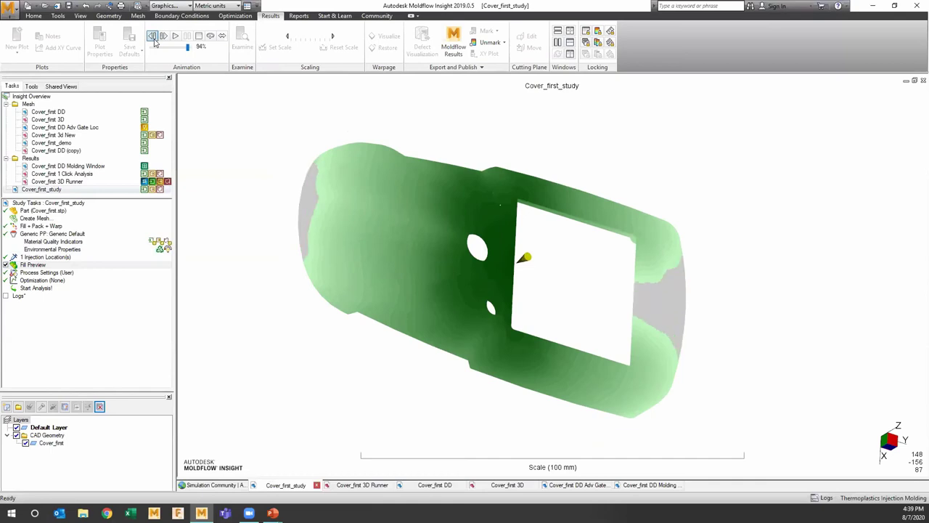
{"action": "left_click", "coordinate": [153, 37]}
{"action": "left_click", "coordinate": [153, 37]}
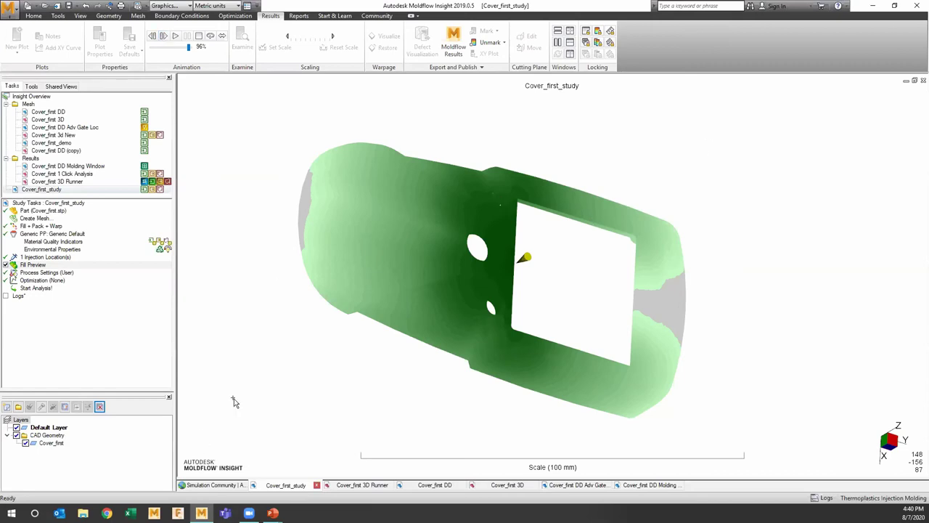
Turn off the fill preview and launch the Cover_first_study analysis with Run the analysis only
{"action": "left_click", "coordinate": [6, 265]}
{"action": "double_click", "coordinate": [35, 287]}
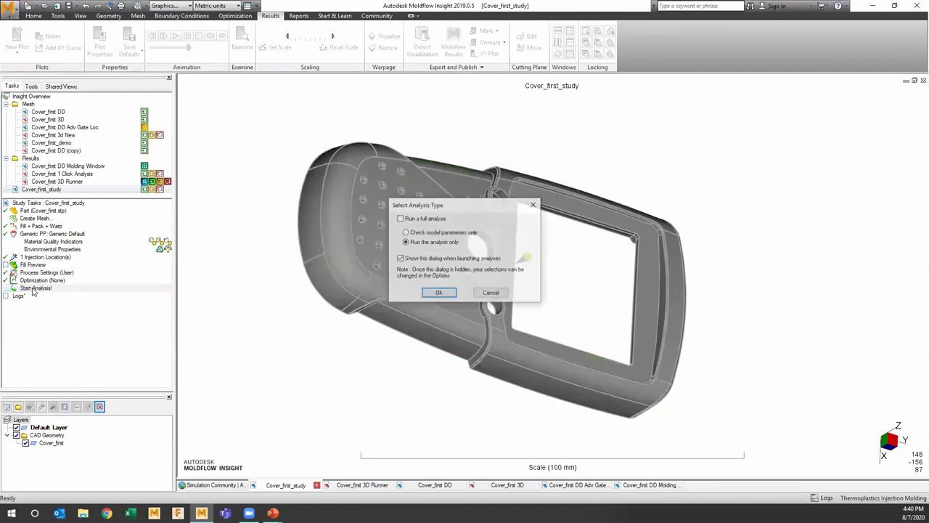
{"action": "left_click", "coordinate": [438, 292]}
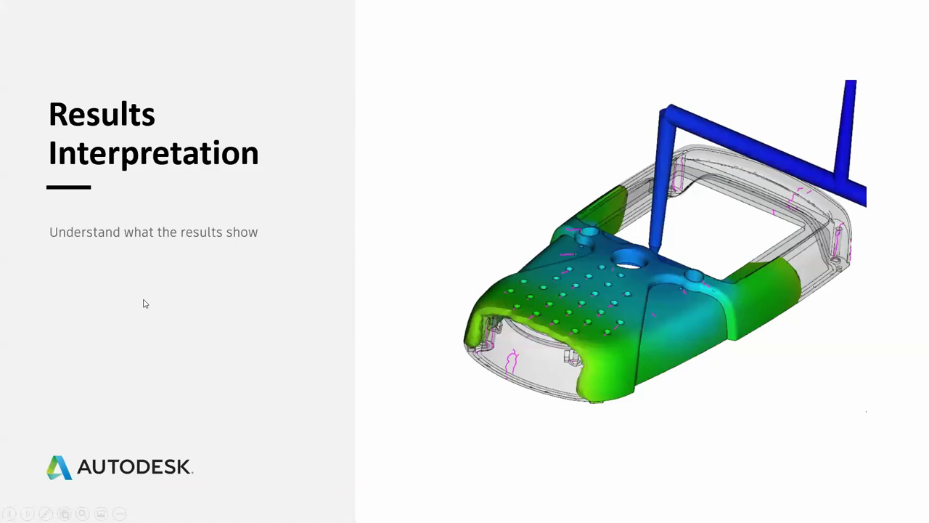
{"action": "key", "text": "Right"}
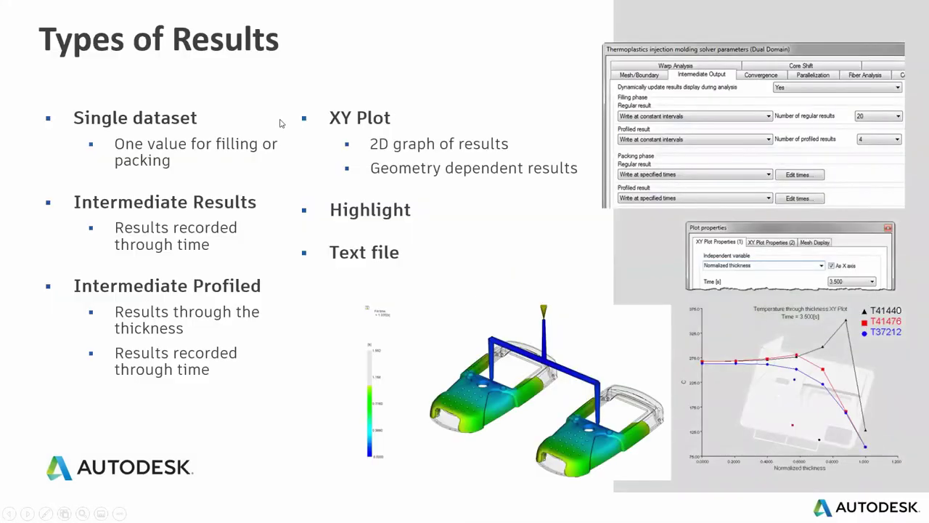
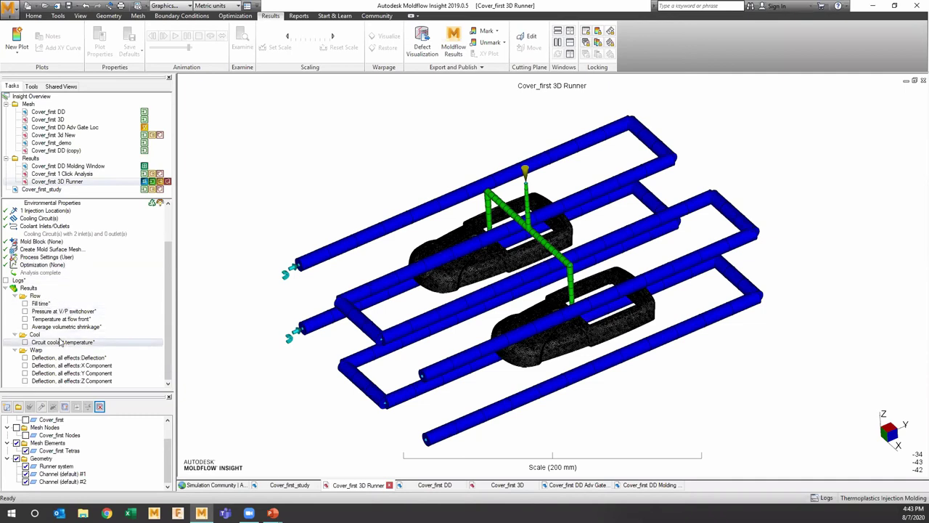
In Cover_first 3D Runner, hide both cooling channel layers and display the Fill time result
{"action": "left_click", "coordinate": [25, 481]}
{"action": "left_click", "coordinate": [25, 474]}
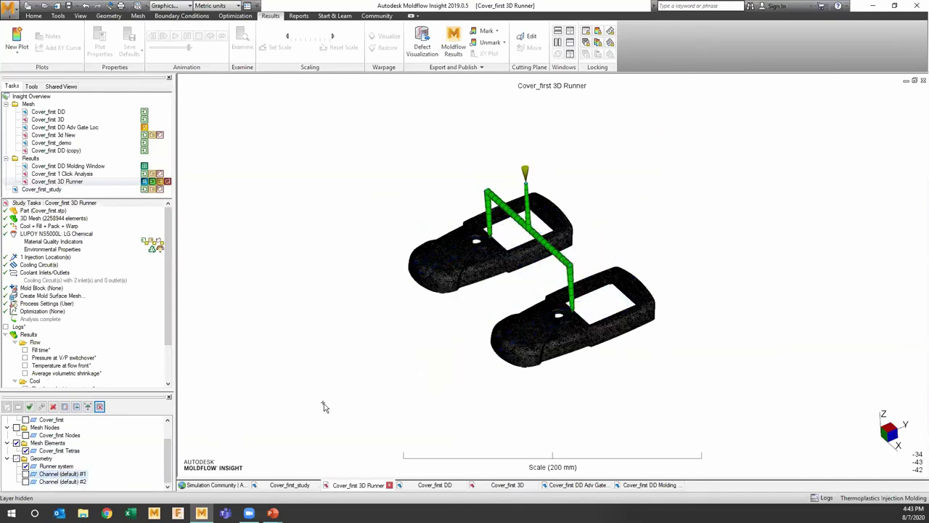
{"action": "left_click", "coordinate": [26, 350]}
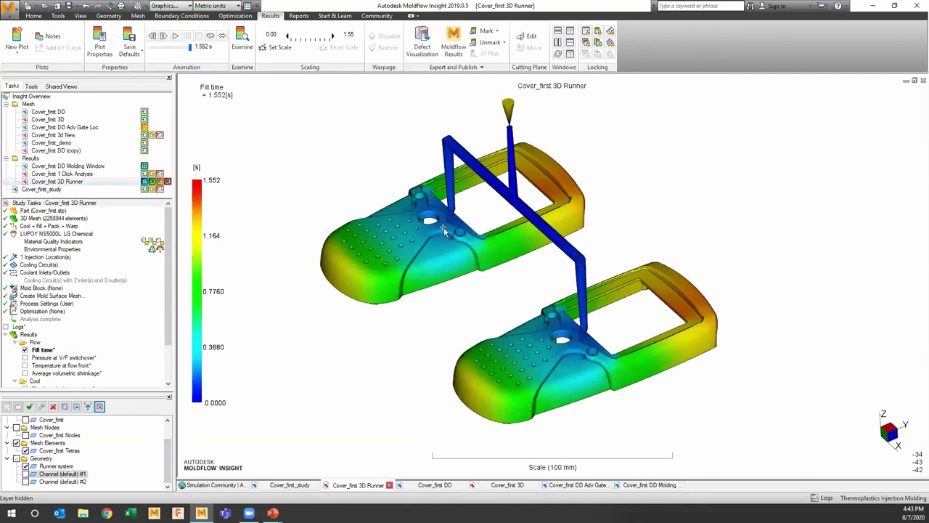
Animate the Fill time result frame by frame and examine how the bosses and screen frame on the covers' underside fill
{"action": "left_click", "coordinate": [175, 36]}
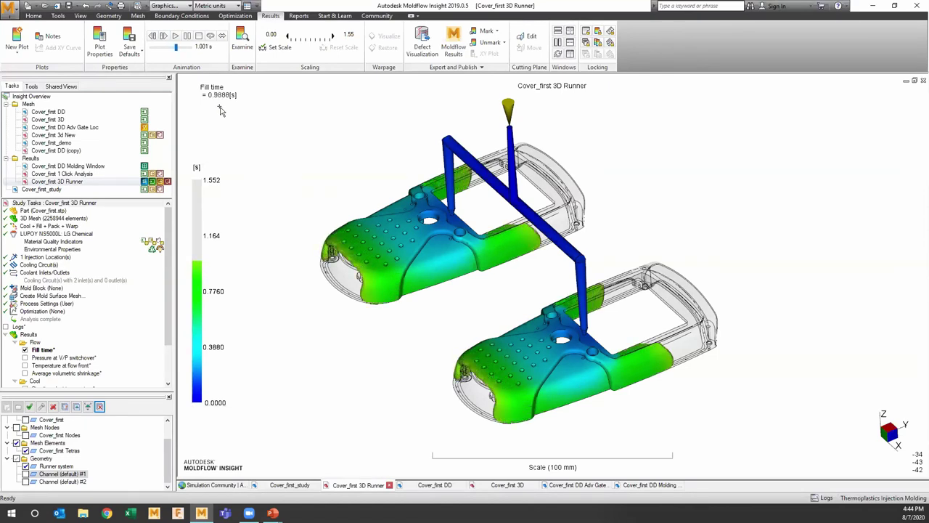
{"action": "left_click", "coordinate": [163, 36]}
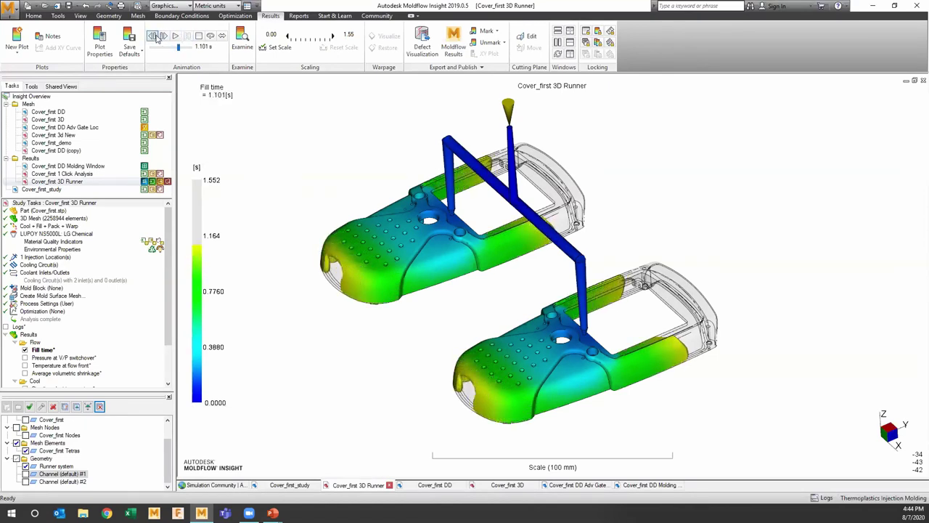
{"action": "middle_click_drag", "start_coordinate": [510, 336], "coordinate": [469, 249]}
{"action": "scroll", "coordinate": [468, 249], "scroll_direction": "up", "scroll_amount": 5}
{"action": "middle_click_drag", "start_coordinate": [443, 283], "coordinate": [414, 255]}
{"action": "left_click", "coordinate": [164, 35]}
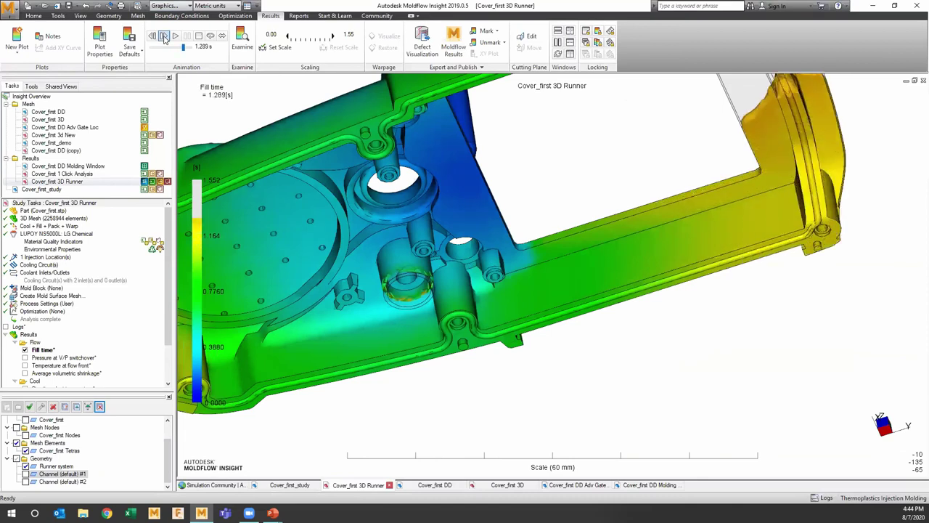
{"action": "middle_click_drag", "start_coordinate": [549, 155], "coordinate": [578, 191]}
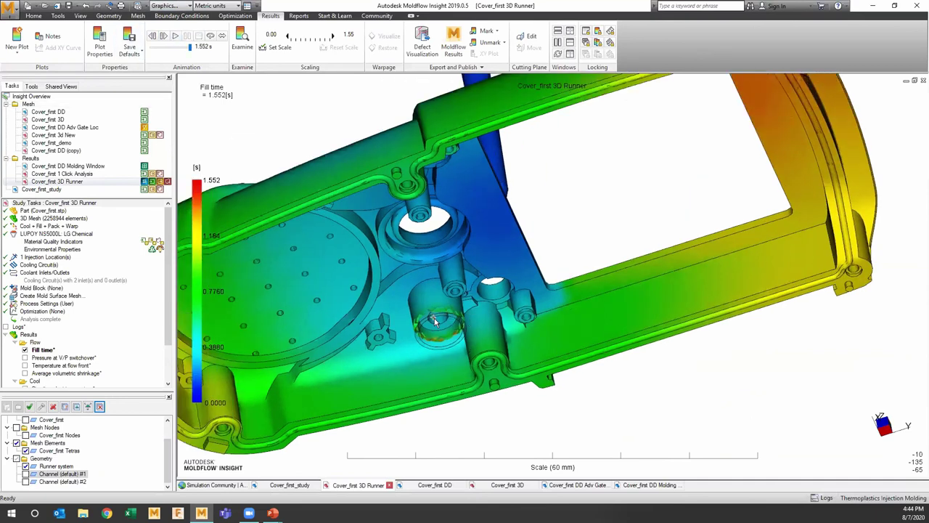
{"action": "mouse_move", "coordinate": [434, 322]}
{"action": "middle_mouse_down"}
{"action": "mouse_move", "coordinate": [550, 284]}
{"action": "mouse_move", "coordinate": [394, 274]}
{"action": "middle_mouse_up"}
{"action": "scroll", "coordinate": [53, 299], "scroll_direction": "down", "scroll_amount": 1}
{"action": "scroll", "coordinate": [36, 324], "scroll_direction": "down", "scroll_amount": 1}
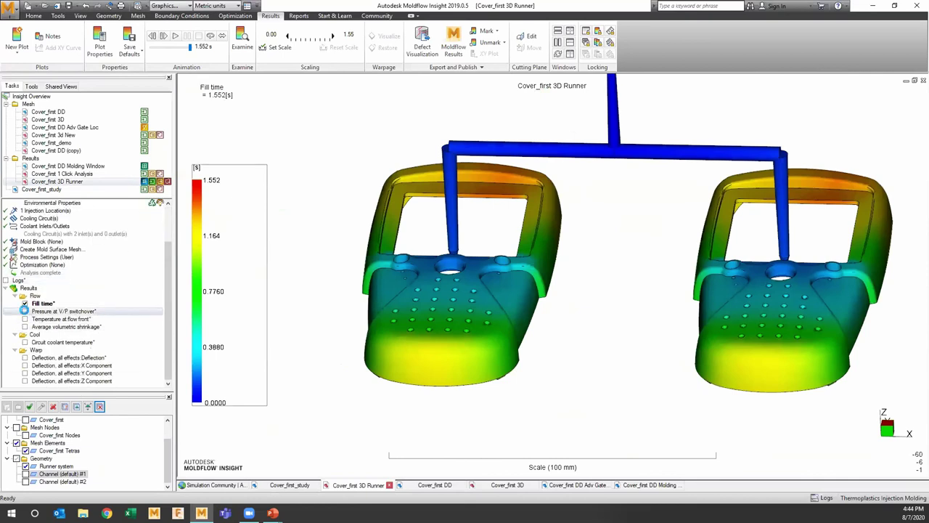
Review the Pressure at V/P switchover, Temperature at flow front and Deflection, all effects:Deflection results on both covers
{"action": "left_click", "coordinate": [25, 311]}
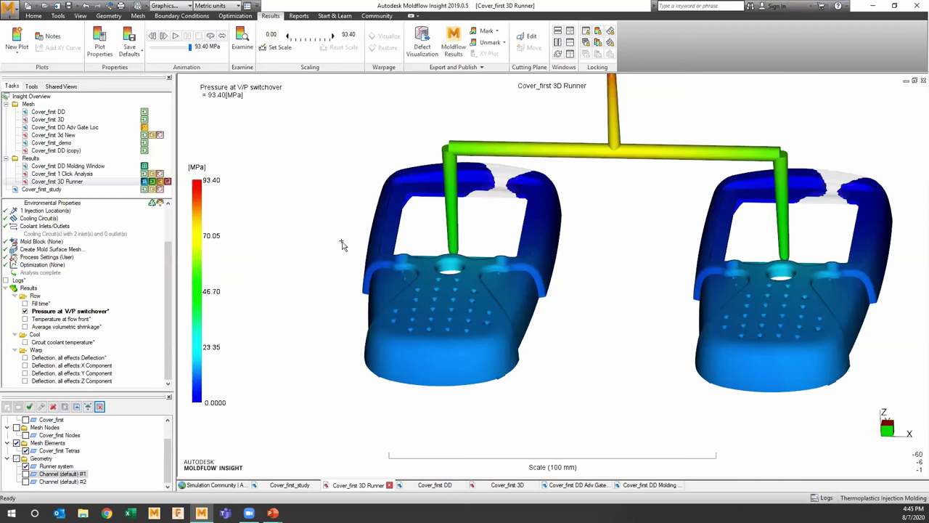
{"action": "left_click", "coordinate": [26, 319]}
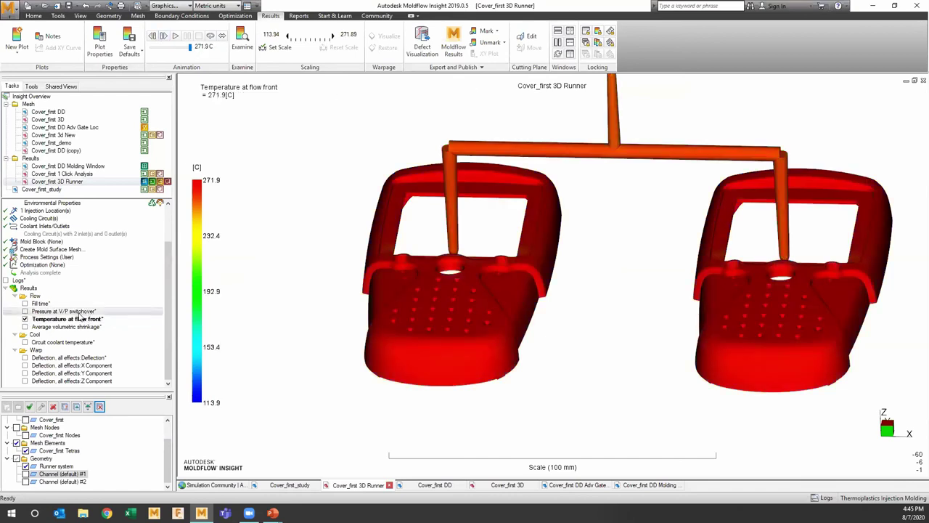
{"action": "left_click", "coordinate": [26, 357]}
{"action": "left_click_drag", "start_coordinate": [615, 237], "coordinate": [846, 118]}
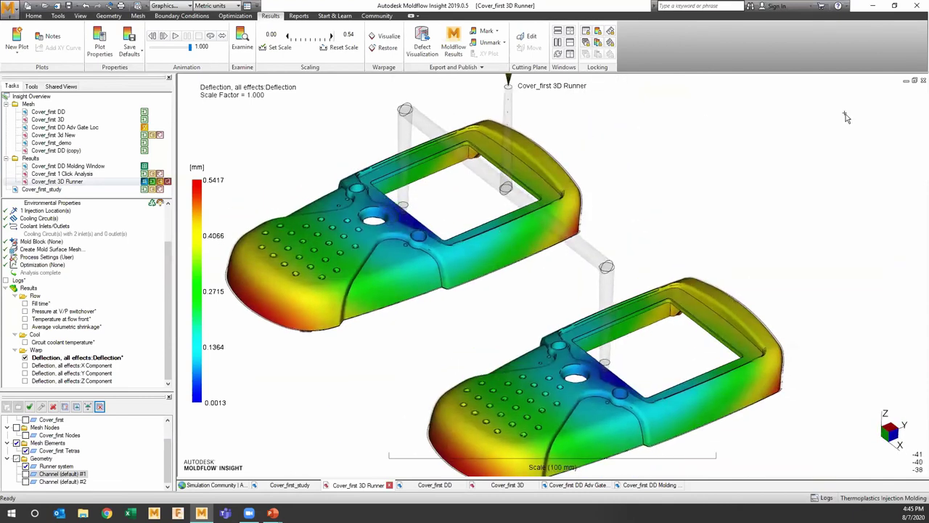
{"action": "left_click_drag", "start_coordinate": [500, 251], "coordinate": [503, 205]}
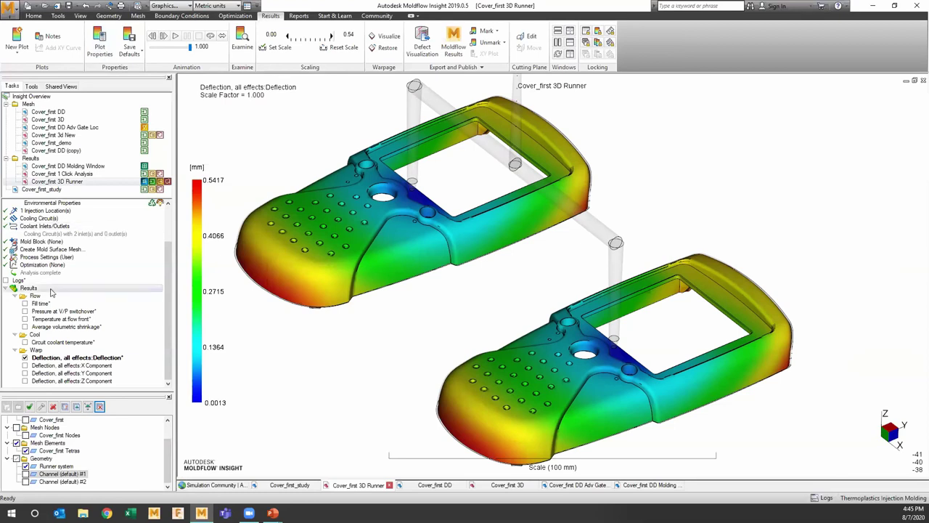
Display the Fill time result again and set its plot method to Contour with 30 contours
{"action": "left_click", "coordinate": [25, 303]}
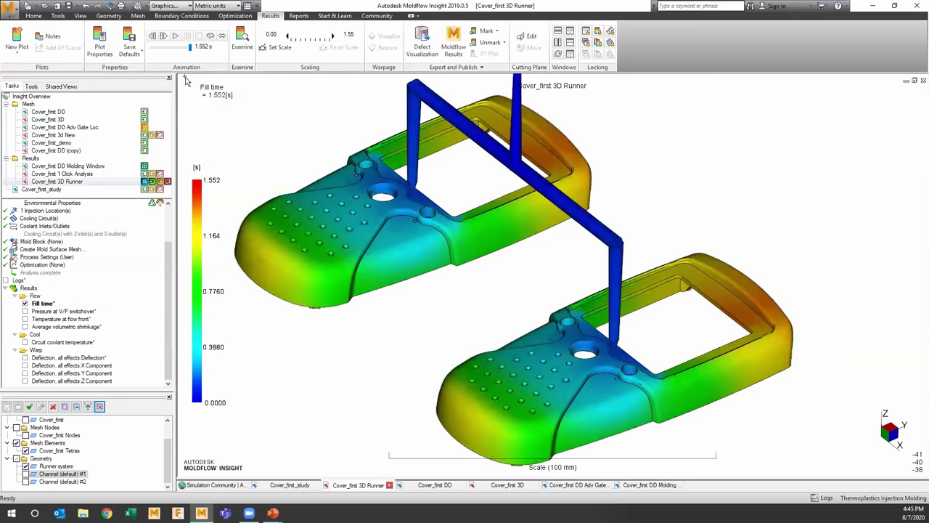
{"action": "left_click", "coordinate": [100, 44]}
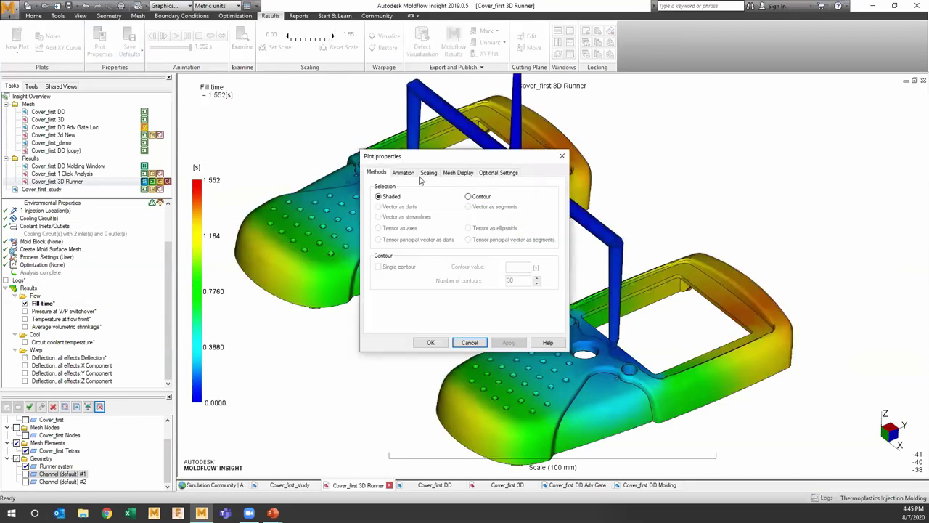
{"action": "left_click", "coordinate": [469, 197]}
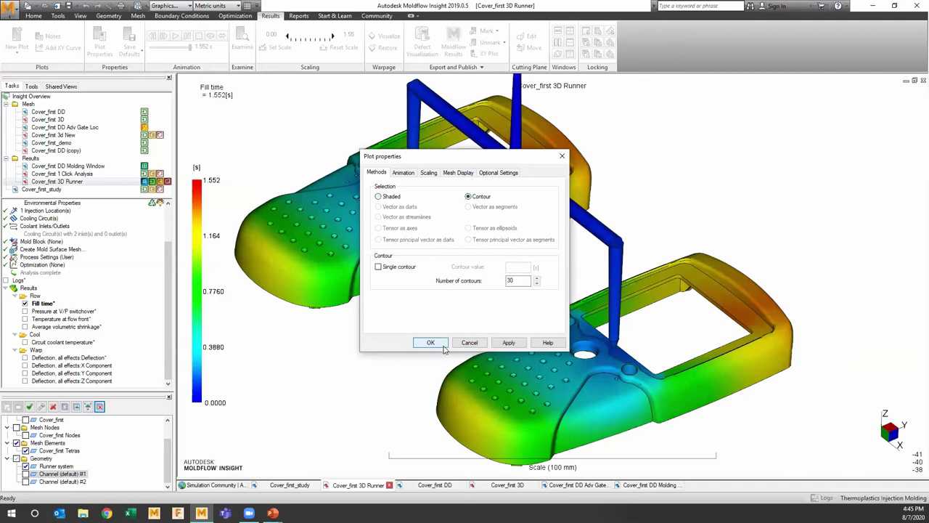
{"action": "left_click", "coordinate": [436, 342]}
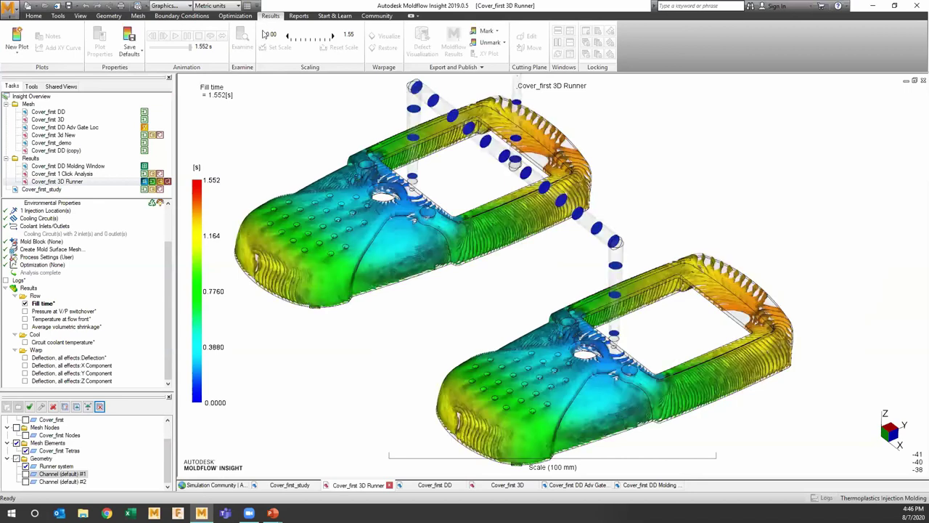
Animate the contour Fill time plot and examine the contour spacing around the gate and holes of one cover
{"action": "middle_click_drag", "start_coordinate": [411, 265], "coordinate": [388, 290]}
{"action": "left_click", "coordinate": [175, 37]}
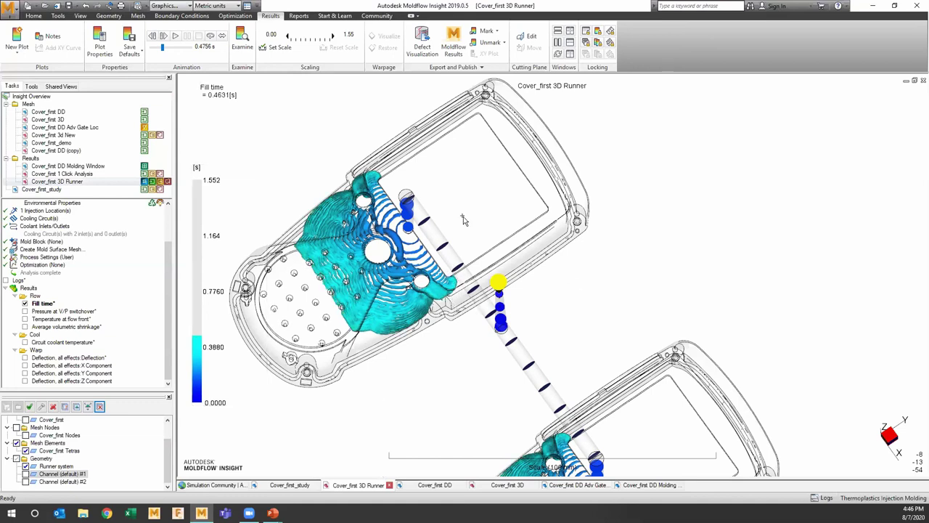
{"action": "scroll", "coordinate": [440, 308], "scroll_direction": "up", "scroll_amount": 2}
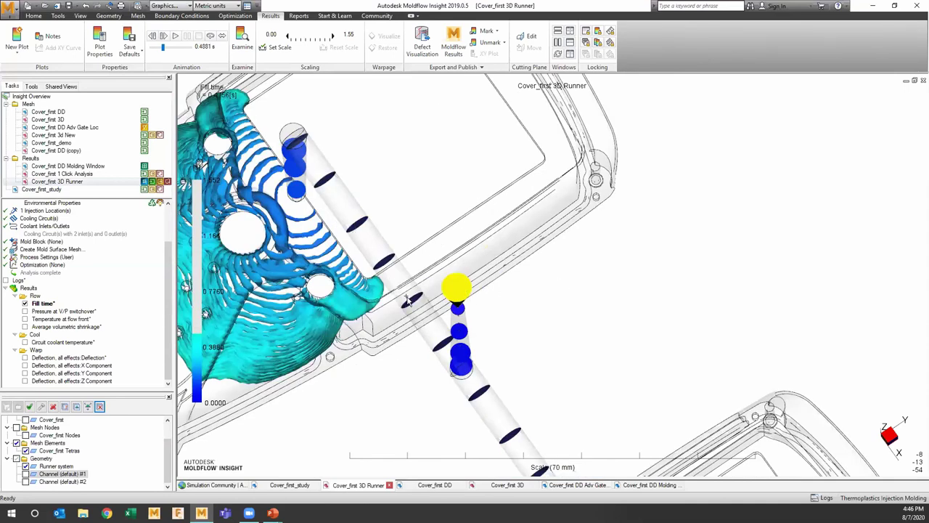
{"action": "scroll", "coordinate": [496, 298], "scroll_direction": "up", "scroll_amount": 1}
{"action": "scroll", "coordinate": [525, 293], "scroll_direction": "up", "scroll_amount": 1}
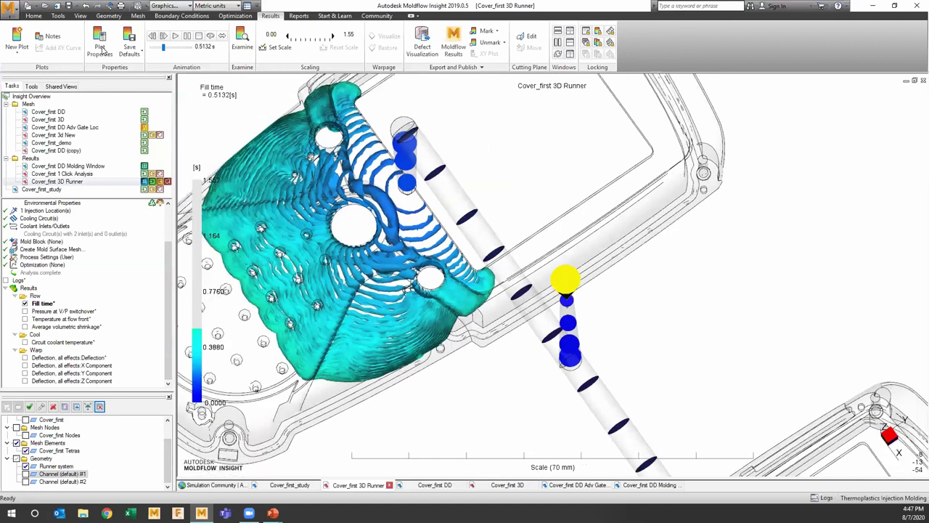
Look over the plot properties of the Fill time result, and cancel without editing them
{"action": "left_click", "coordinate": [101, 48]}
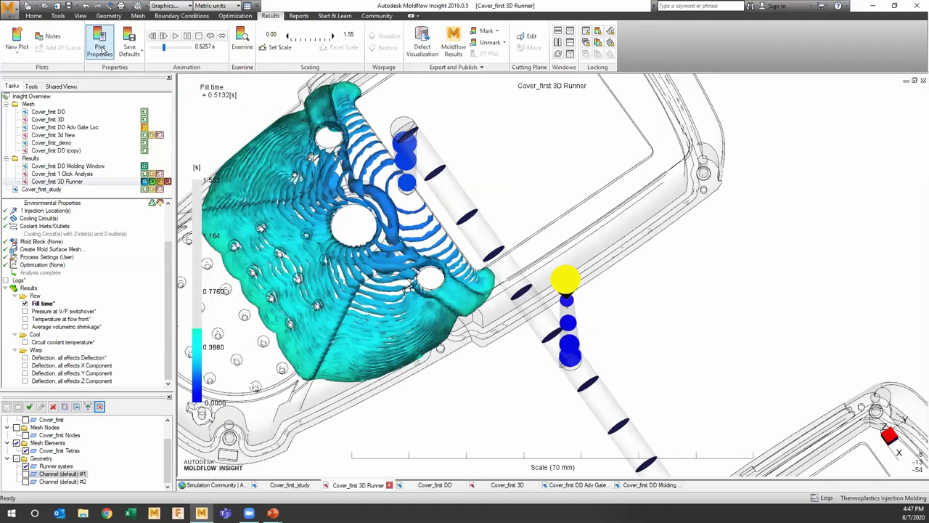
{"action": "left_click", "coordinate": [100, 48]}
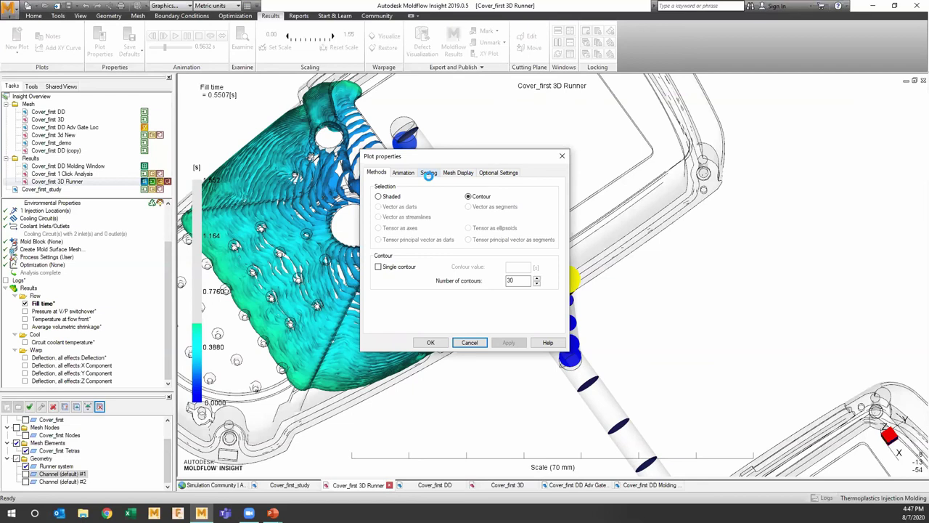
{"action": "left_click", "coordinate": [470, 342]}
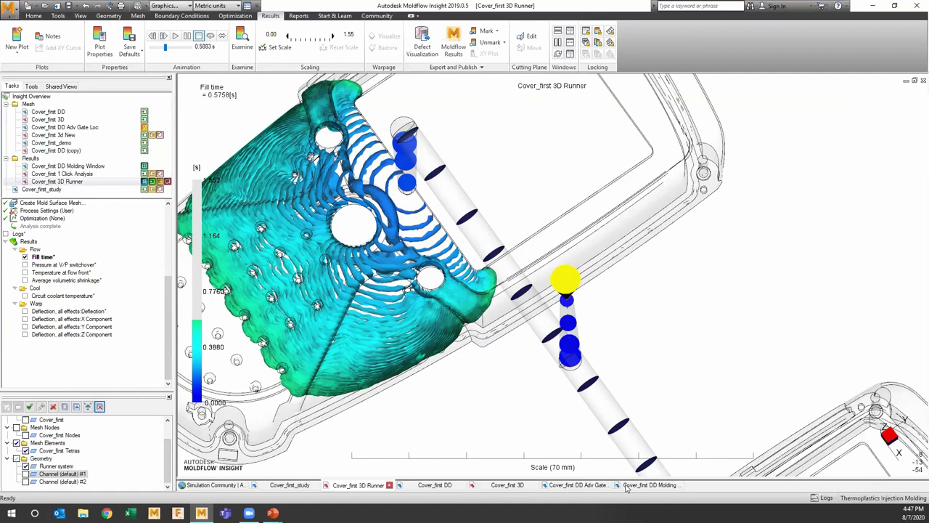
Examine the filling phase table in the analysis log of Cover_first_study, and switch to the PowerPoint presentation
{"action": "left_click", "coordinate": [289, 484]}
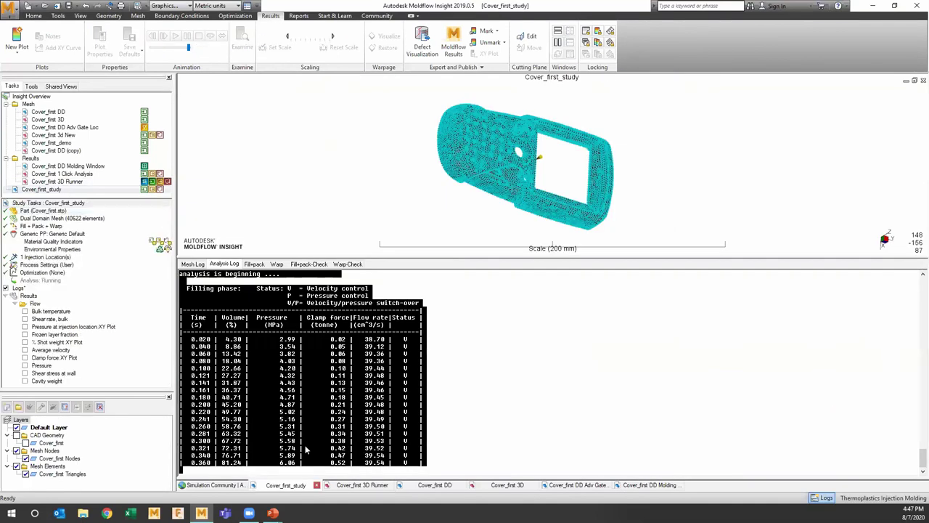
{"action": "left_click", "coordinate": [304, 448]}
{"action": "left_click_drag", "start_coordinate": [258, 463], "coordinate": [193, 463]}
{"action": "left_click", "coordinate": [435, 463]}
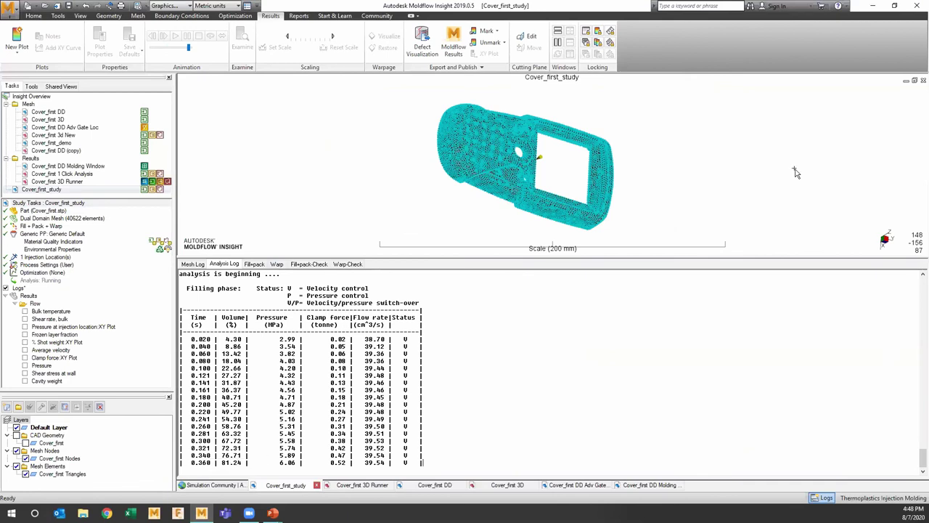
{"action": "key", "text": "alt+Tab"}
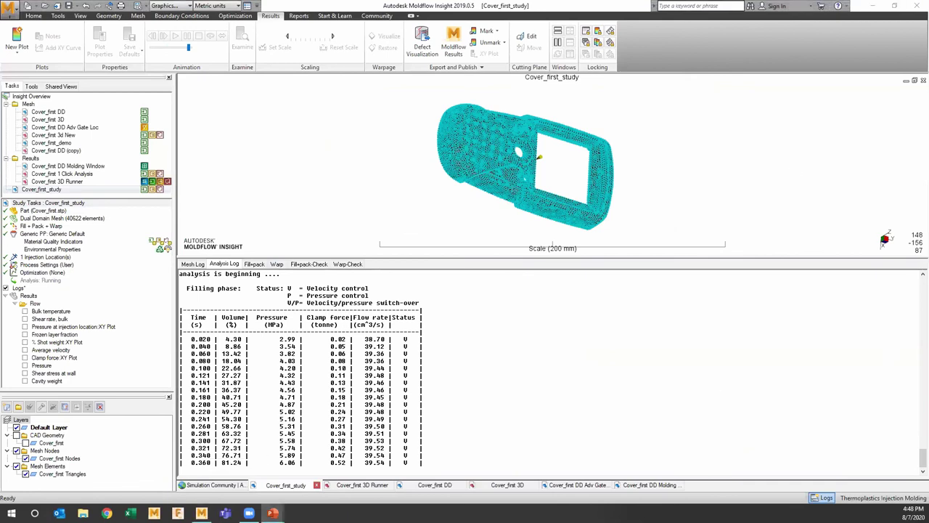